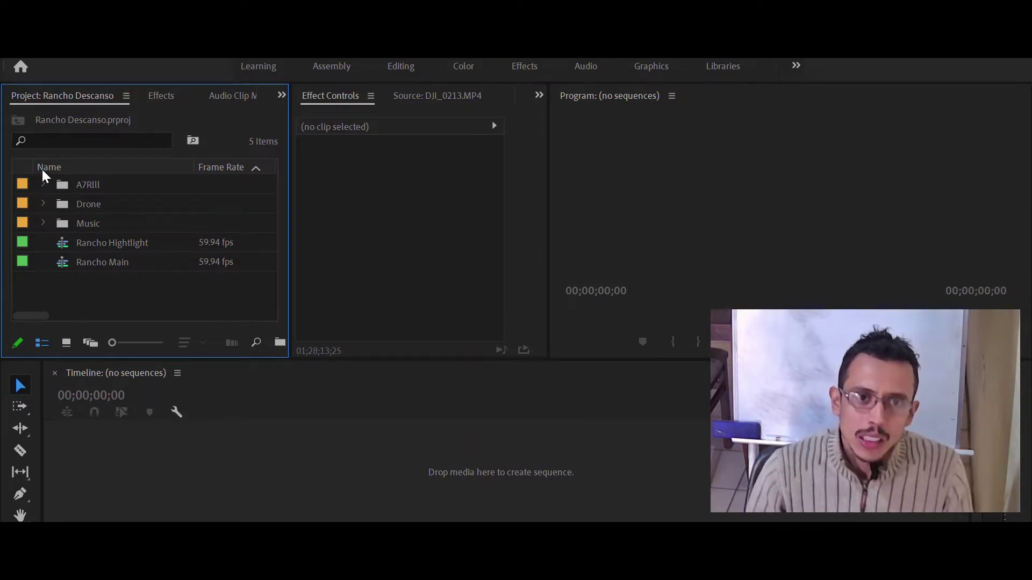
# Browse the A7RIII and Drone bins, expanding each to review its clips, then collapse them.
pyautogui.click(43, 184)
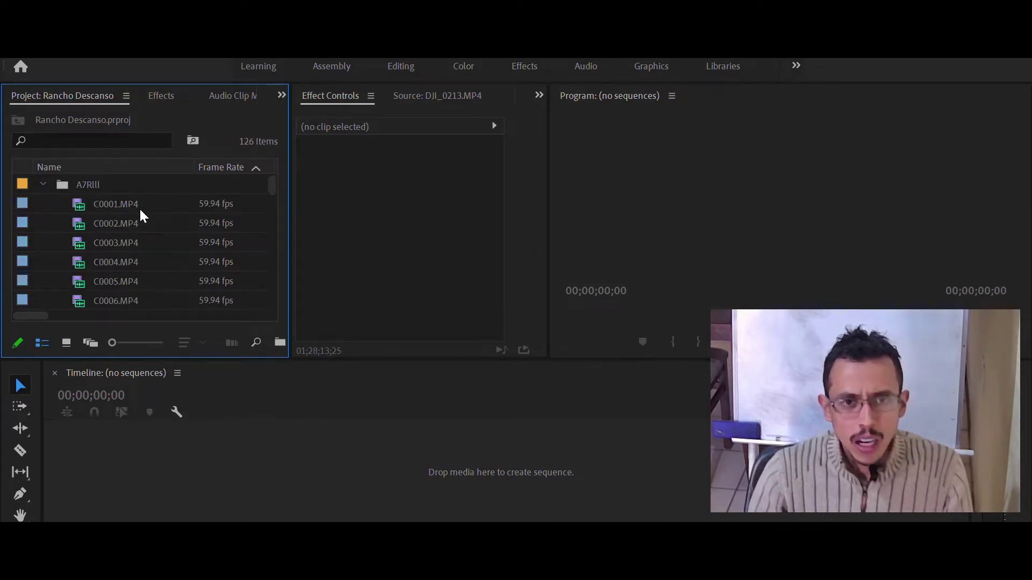
pyautogui.click(43, 183)
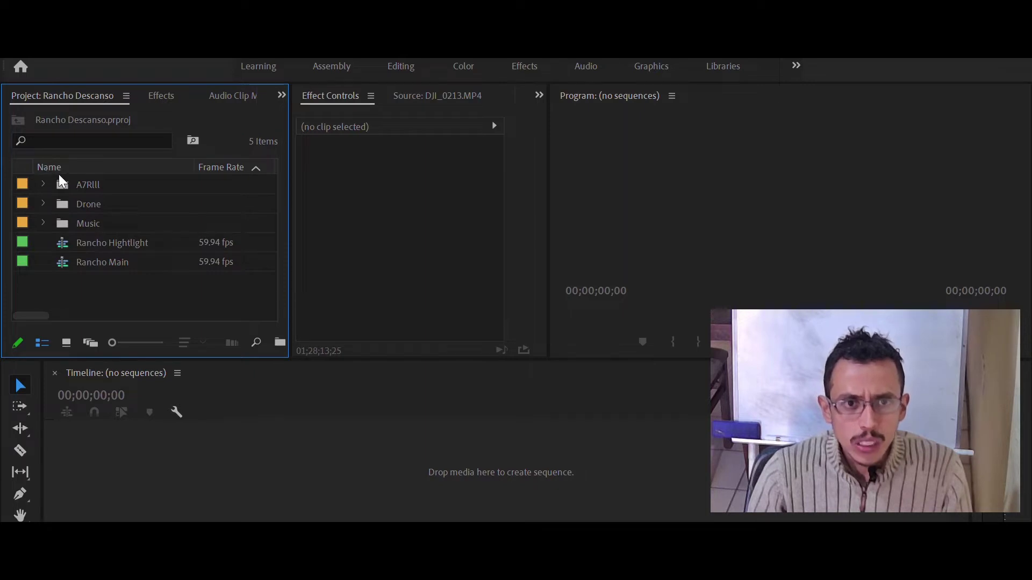
pyautogui.click(43, 185)
pyautogui.moveTo(272, 186); pyautogui.dragTo(274, 295)
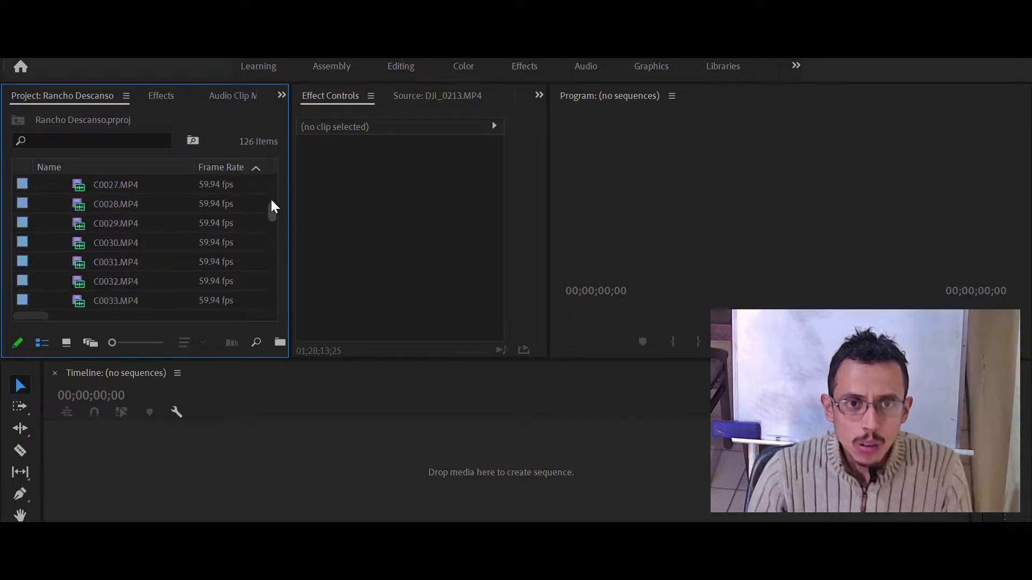
pyautogui.moveTo(274, 293)
pyautogui.mouseDown()
pyautogui.moveTo(279, 240)
pyautogui.moveTo(261, 153)
pyautogui.mouseUp()
pyautogui.click(43, 185)
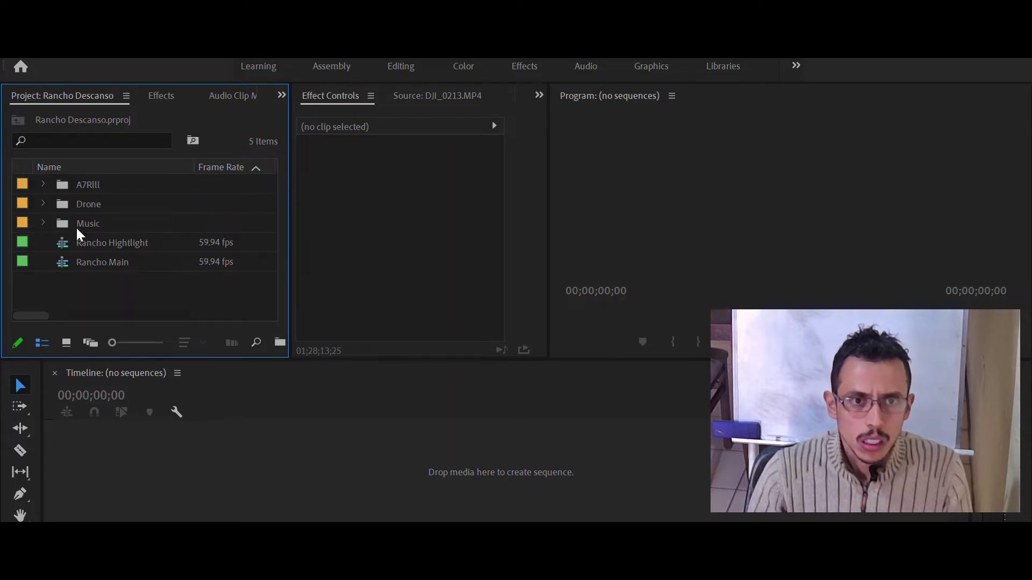
pyautogui.click(43, 204)
pyautogui.moveTo(272, 187); pyautogui.dragTo(280, 272)
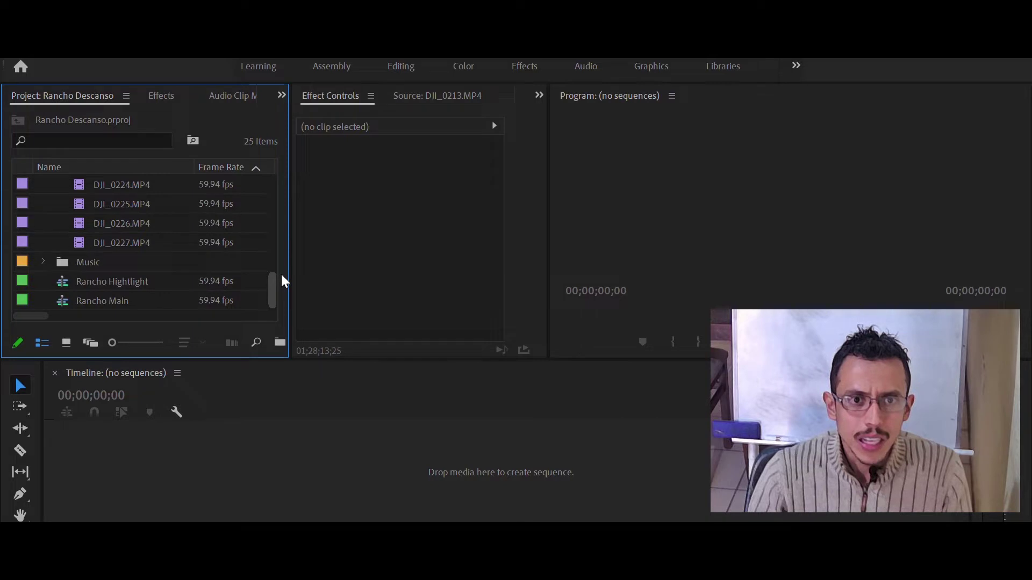
pyautogui.moveTo(272, 282); pyautogui.dragTo(279, 182)
pyautogui.click(43, 203)
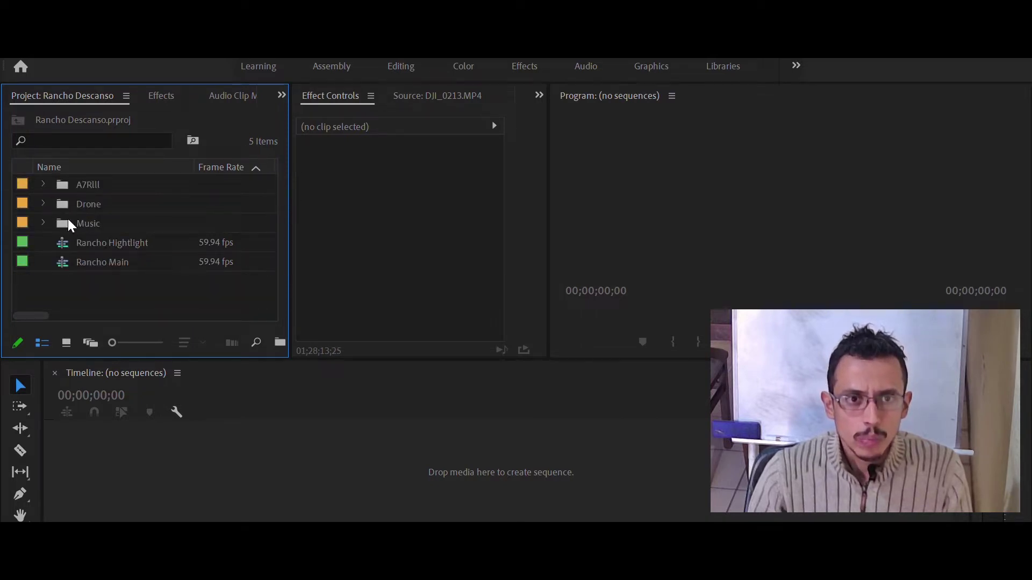
# Expand the Music bin, select Transformative Playlist, and open the Rancho Main sequence.
pyautogui.click(43, 222)
pyautogui.click(160, 244)
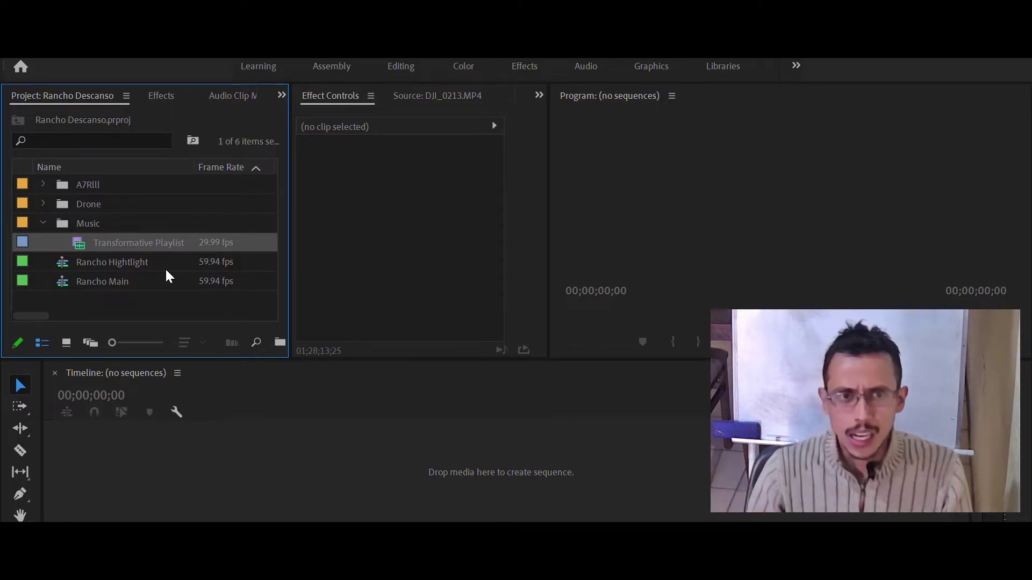
pyautogui.click(143, 261)
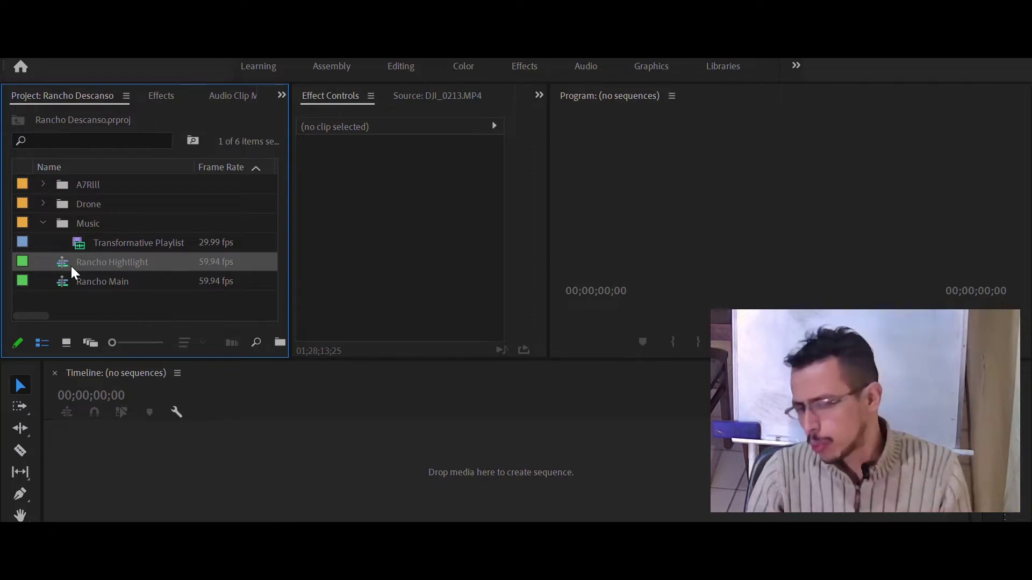
pyautogui.click(93, 253)
pyautogui.click(97, 273)
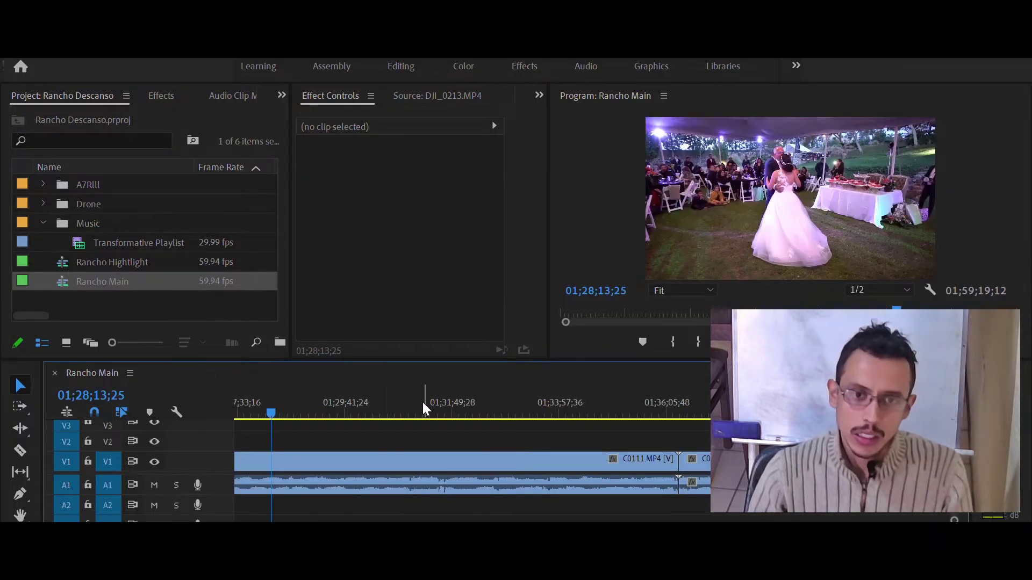
# Fit the whole Rancho Main sequence in the timeline from its start and browse the Drone clips.
pyautogui.press('Home')
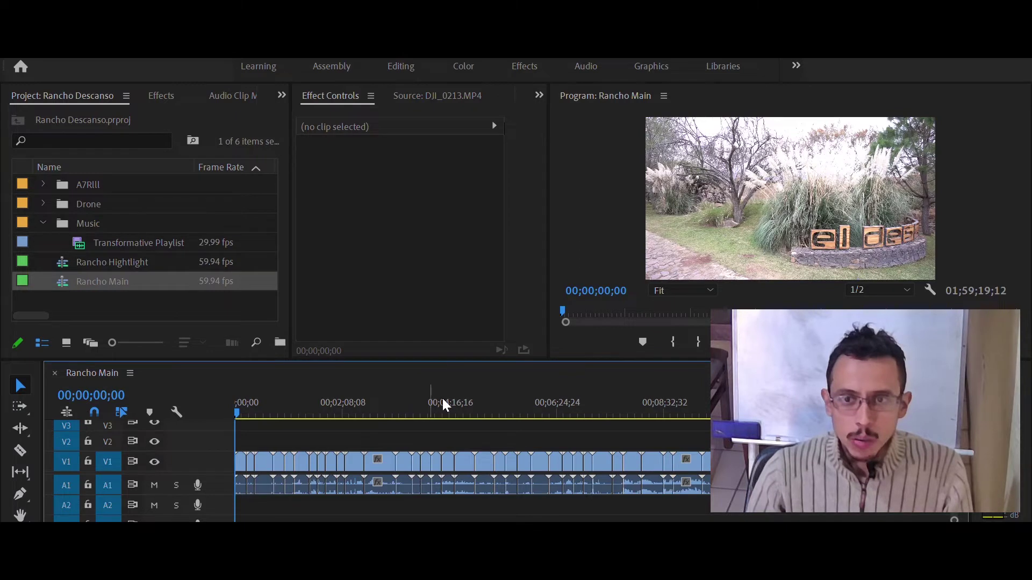
pyautogui.press('\\')
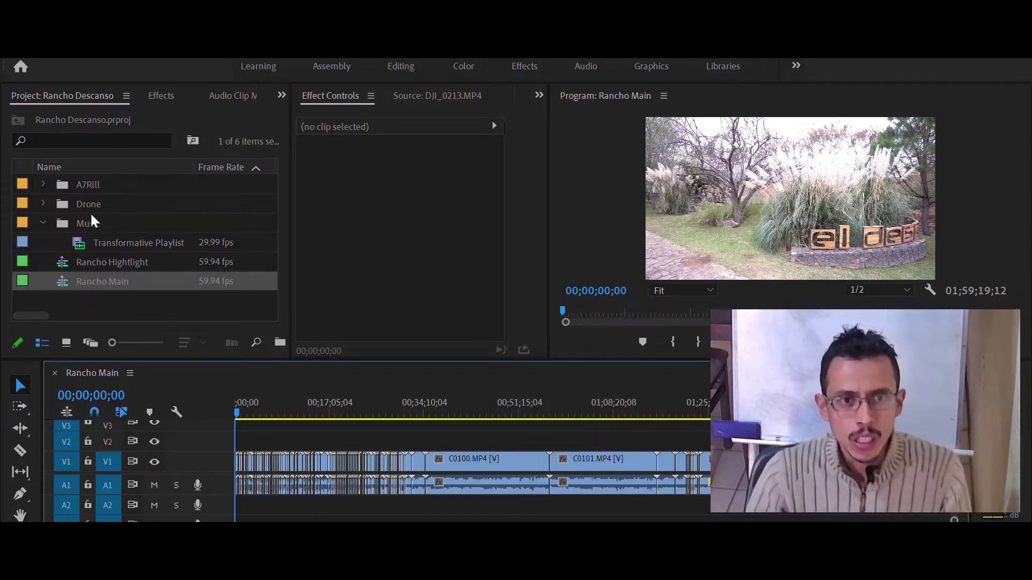
pyautogui.click(43, 203)
pyautogui.scroll(-5, 181, 262)
pyautogui.scroll(-3, 181, 262)
pyautogui.scroll(-2, 179, 261)
pyautogui.keyDown('shift'); pyautogui.click(141, 215); pyautogui.keyUp('shift')
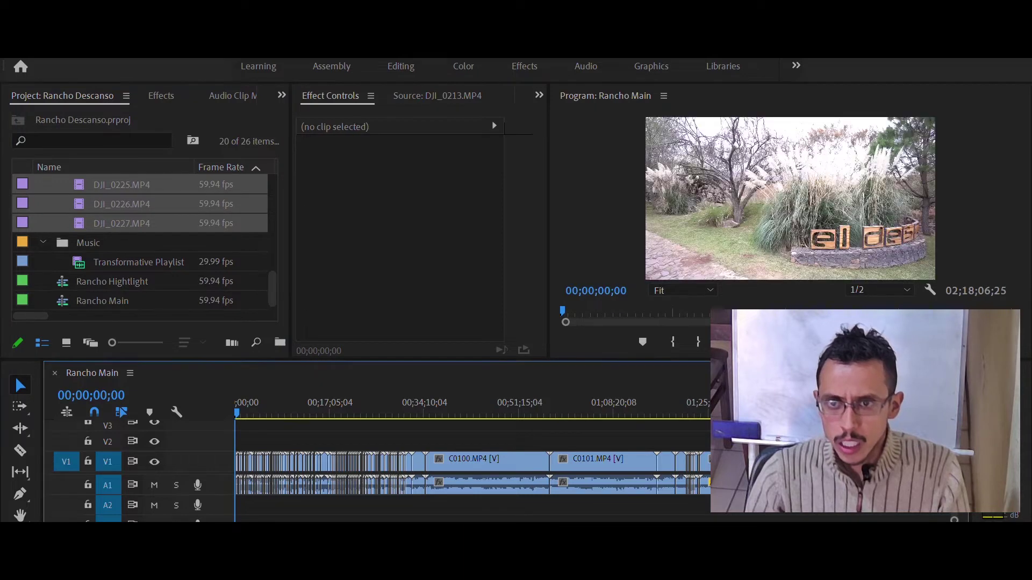
# Move along the timeline, zoom out slightly, and collapse the Drone bin.
pyautogui.hscroll(2, 473, 457)
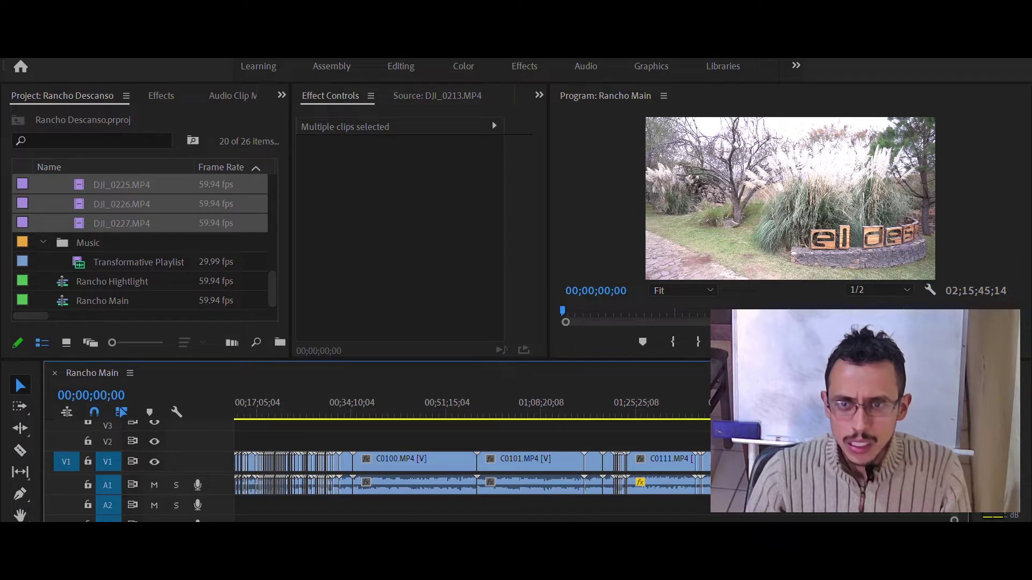
pyautogui.moveTo(898, 514); pyautogui.dragTo(725, 521)
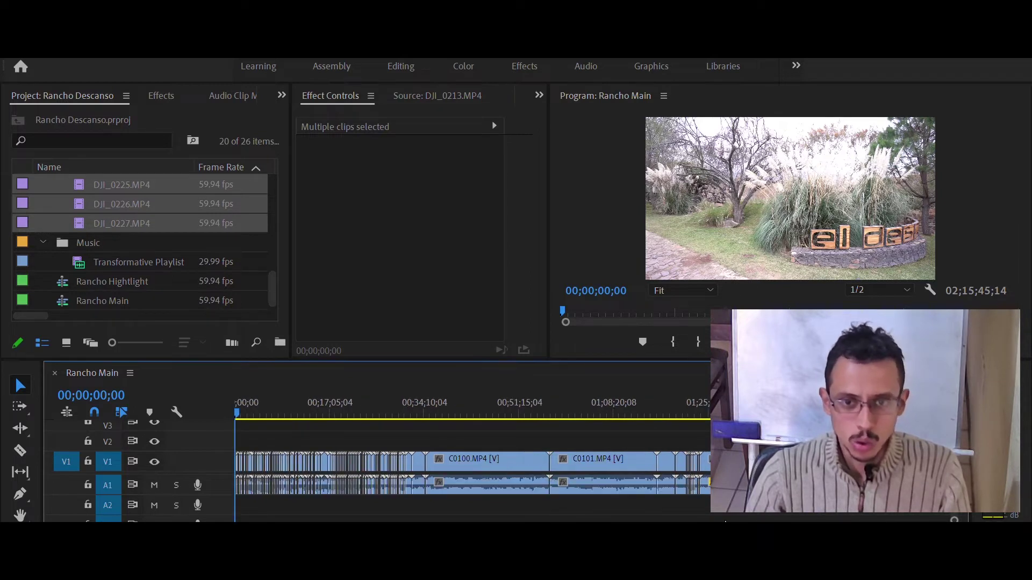
pyautogui.press('-')
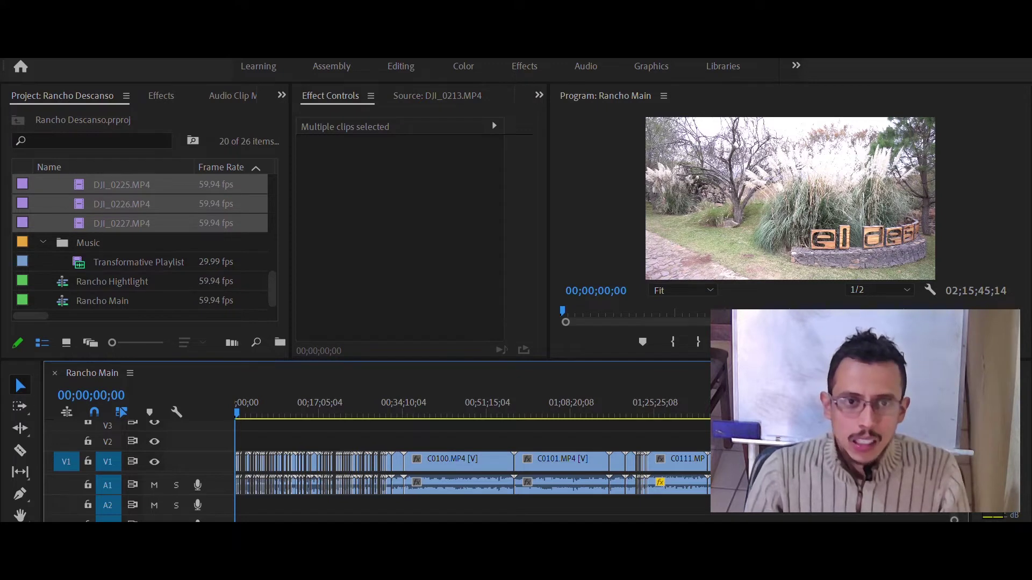
pyautogui.scroll(10, 129, 239)
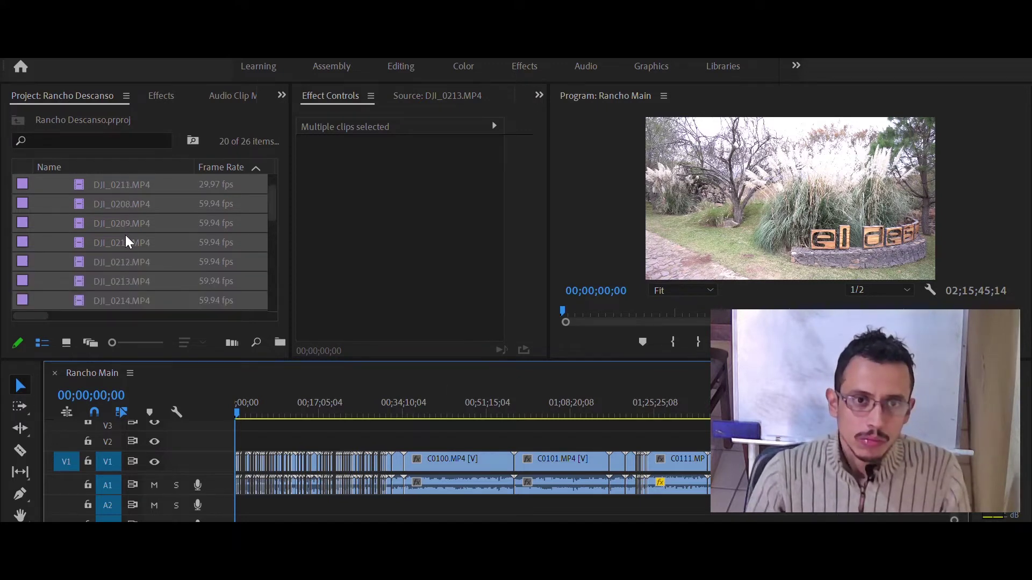
pyautogui.click(43, 204)
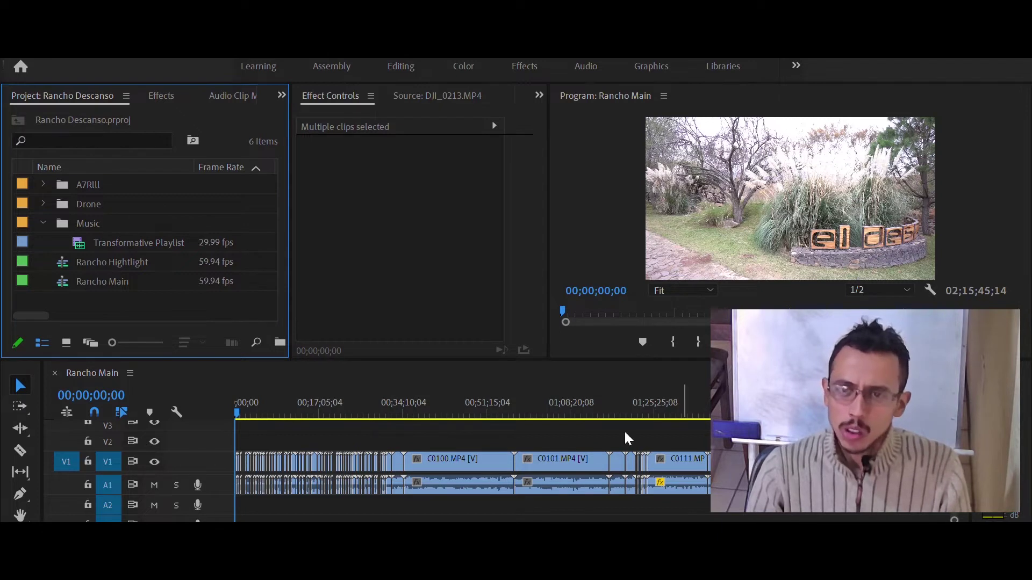
# Open Rancho Hightlight, zoom out, and scrub the opening seconds of the music to check its markers.
pyautogui.doubleClick(70, 262)
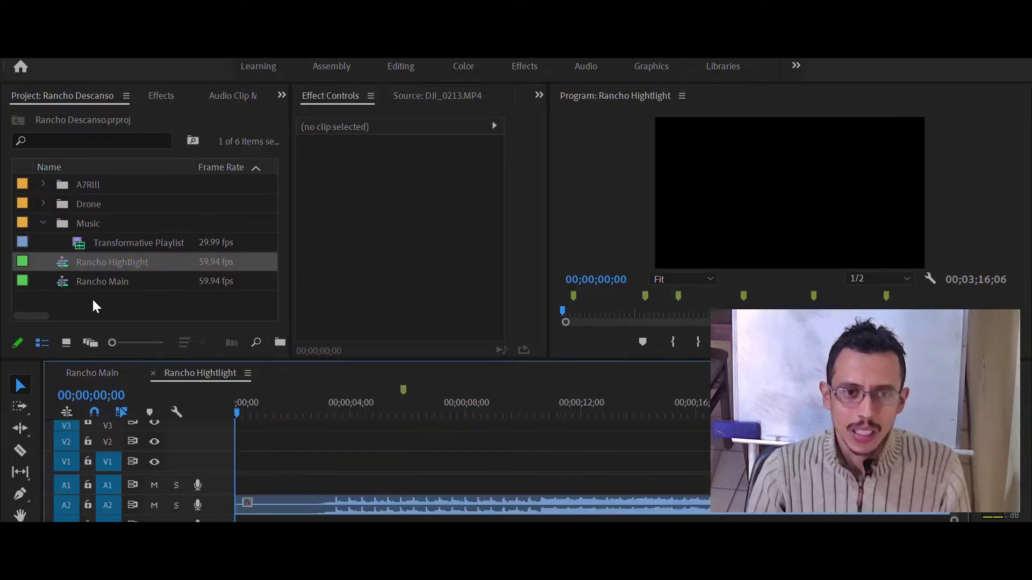
pyautogui.press('-')
pyautogui.press('-')
pyautogui.press('-')
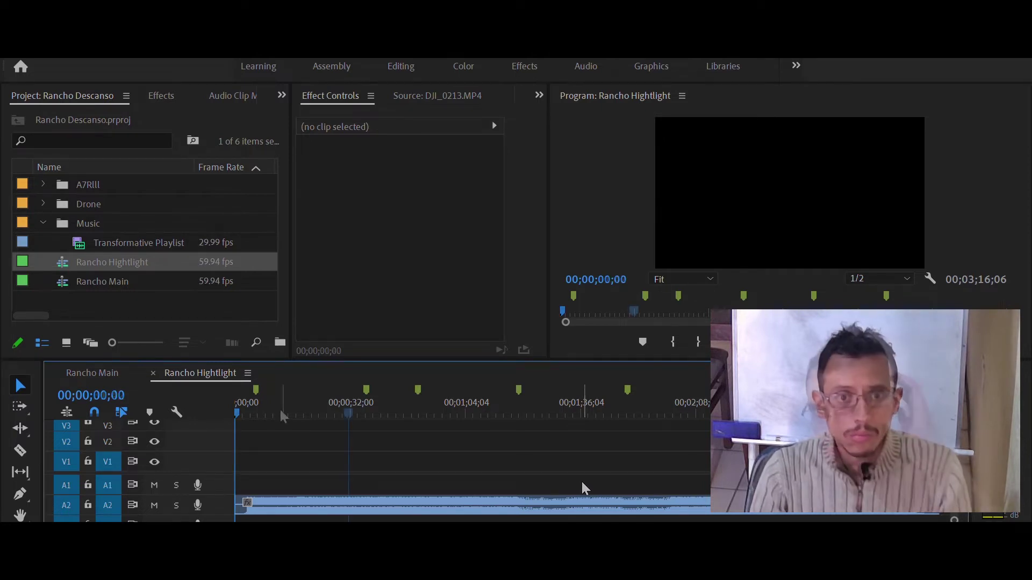
pyautogui.click(348, 412)
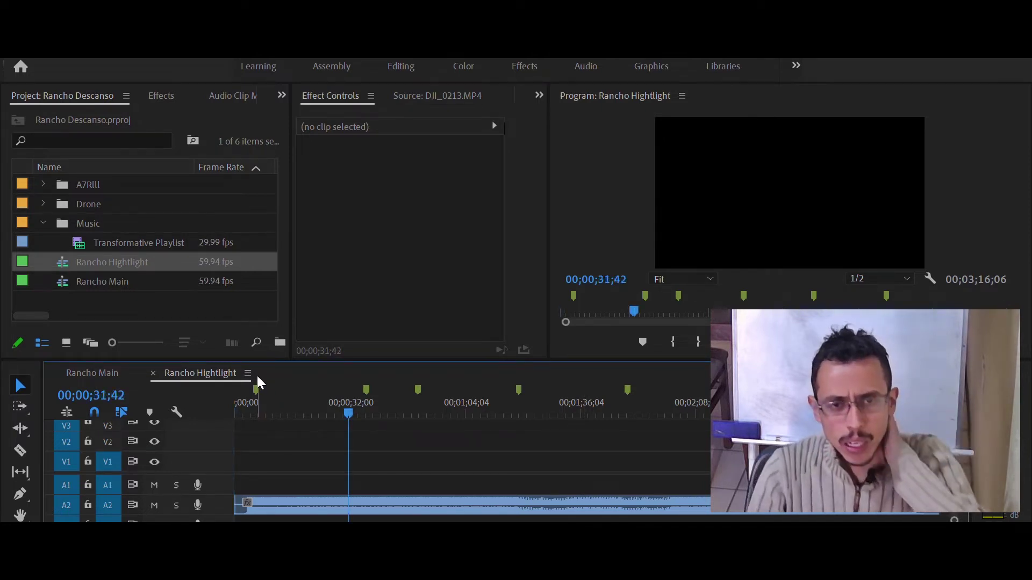
pyautogui.press('Home')
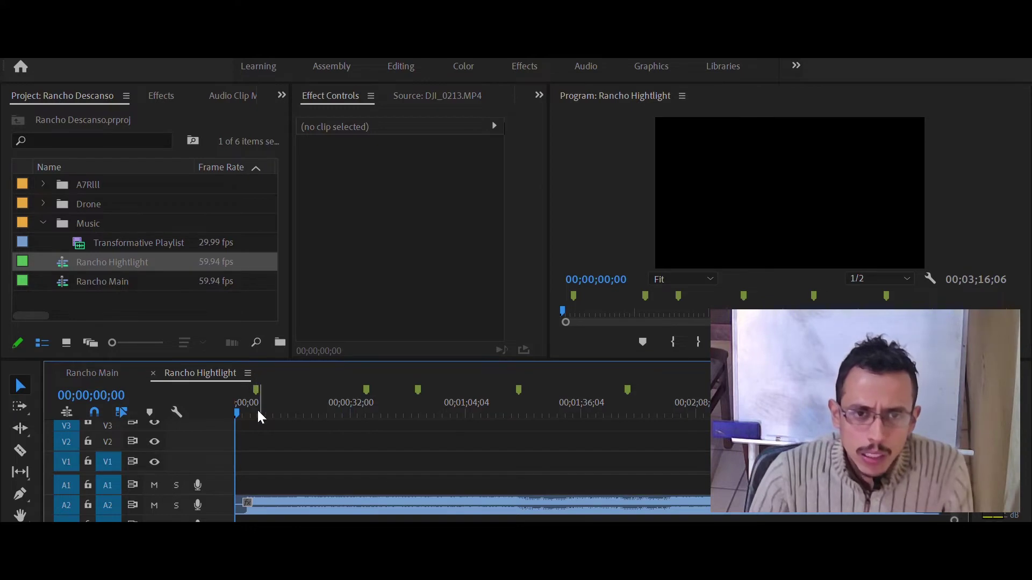
pyautogui.click(254, 408)
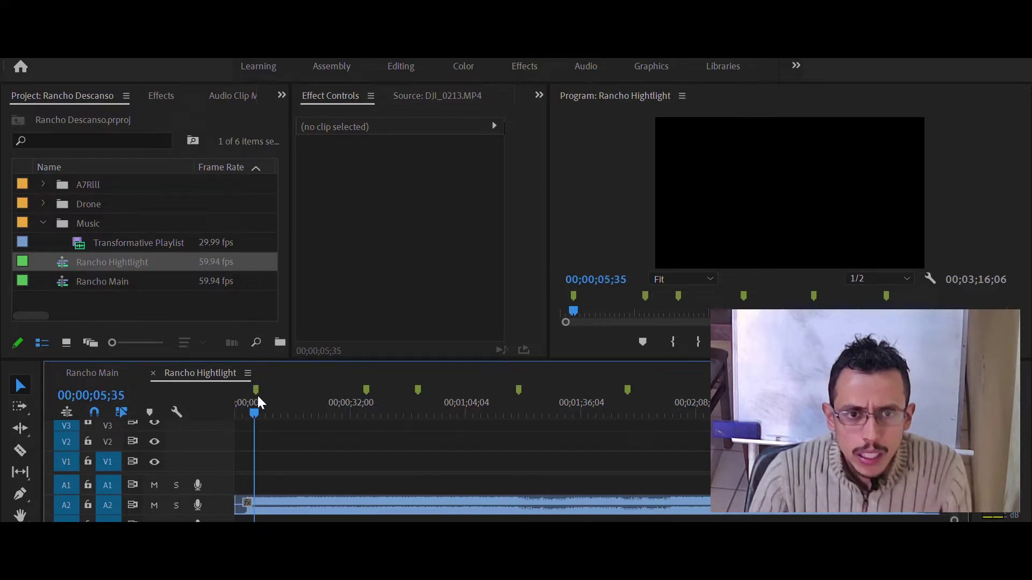
pyautogui.moveTo(239, 404); pyautogui.dragTo(258, 403)
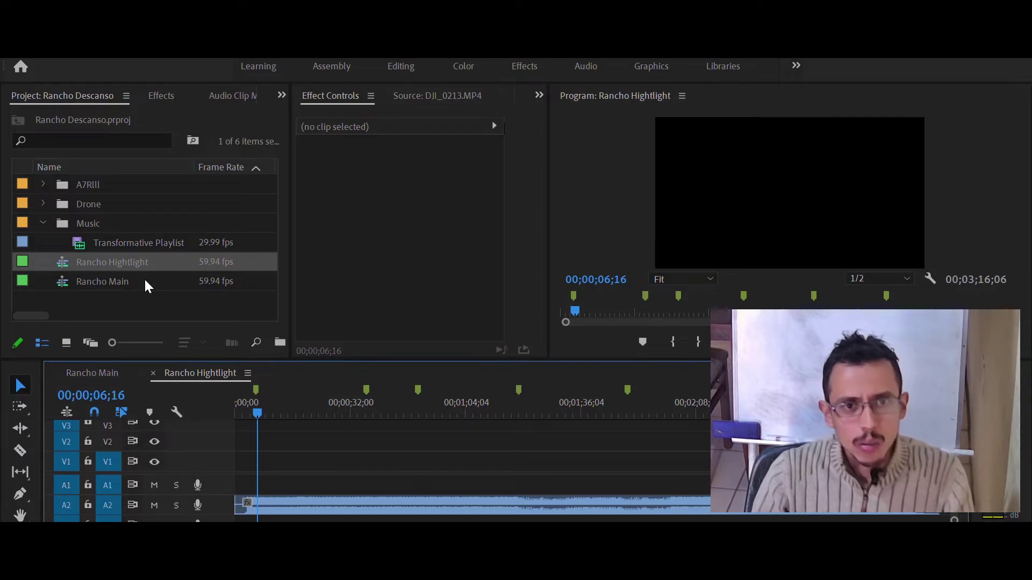
# Expand the A7RIII bin and place clip C0001 at the start of V1.
pyautogui.click(43, 184)
pyautogui.scroll(-2, 162, 266)
pyautogui.scroll(-2, 176, 237)
pyautogui.scroll(-2, 179, 236)
pyautogui.scroll(6, 197, 232)
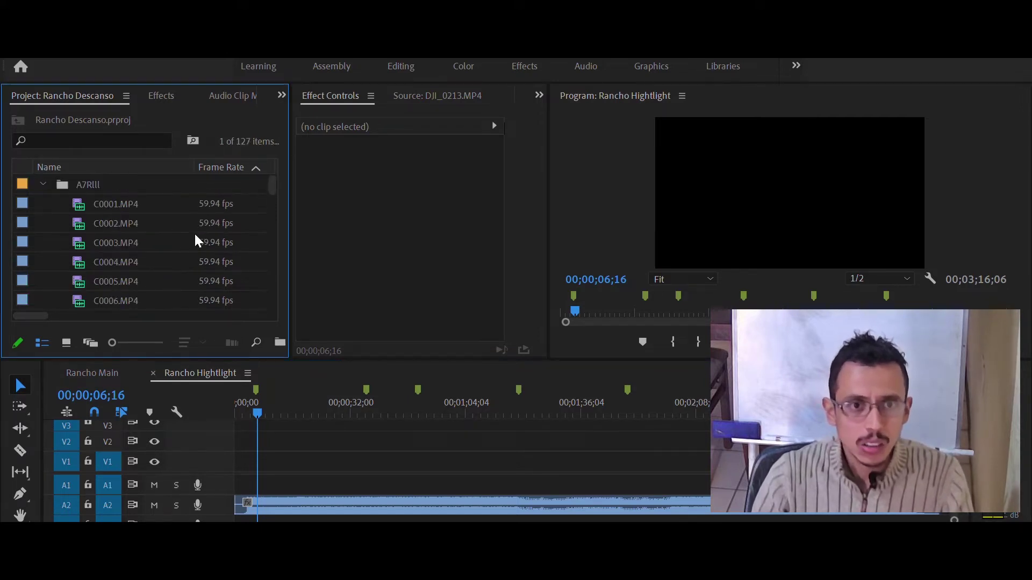
pyautogui.click(114, 204)
pyautogui.moveTo(113, 203); pyautogui.dragTo(263, 473)
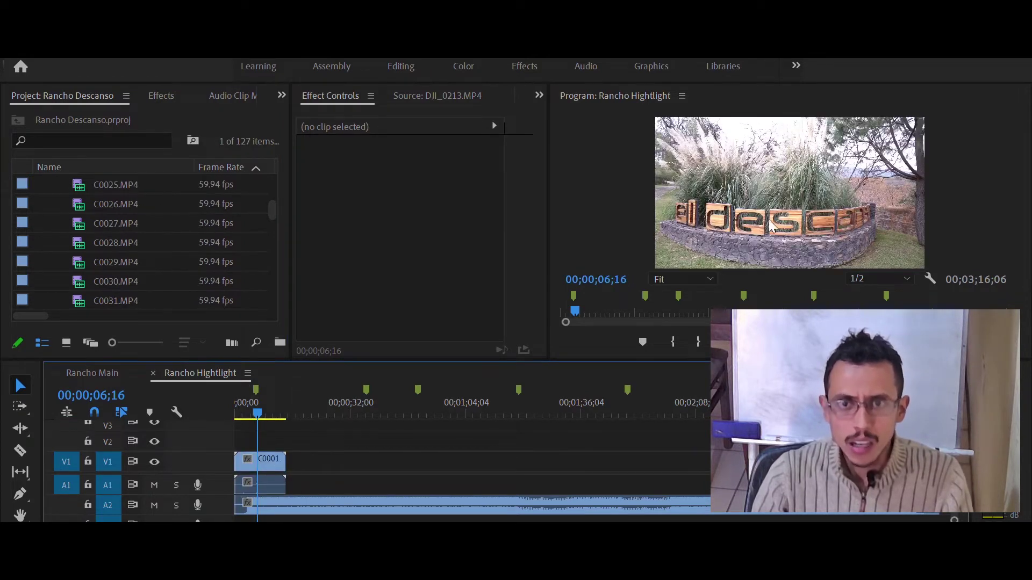
# Add C0052 right after C0001, preview the result, and trim the music clip's start.
pyautogui.scroll(-2, 143, 259)
pyautogui.scroll(-3, 144, 258)
pyautogui.moveTo(143, 262); pyautogui.dragTo(293, 454)
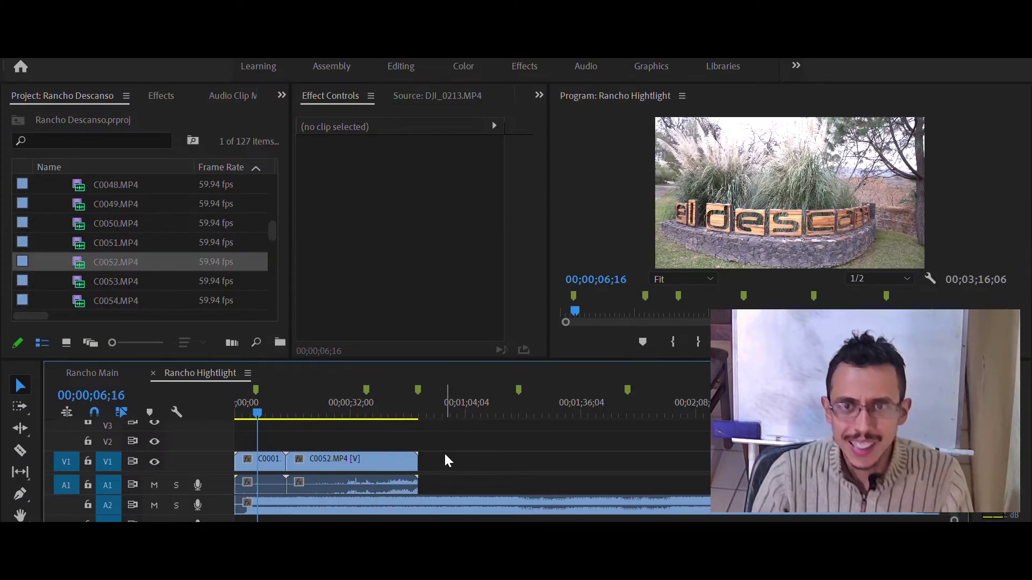
pyautogui.click(327, 390)
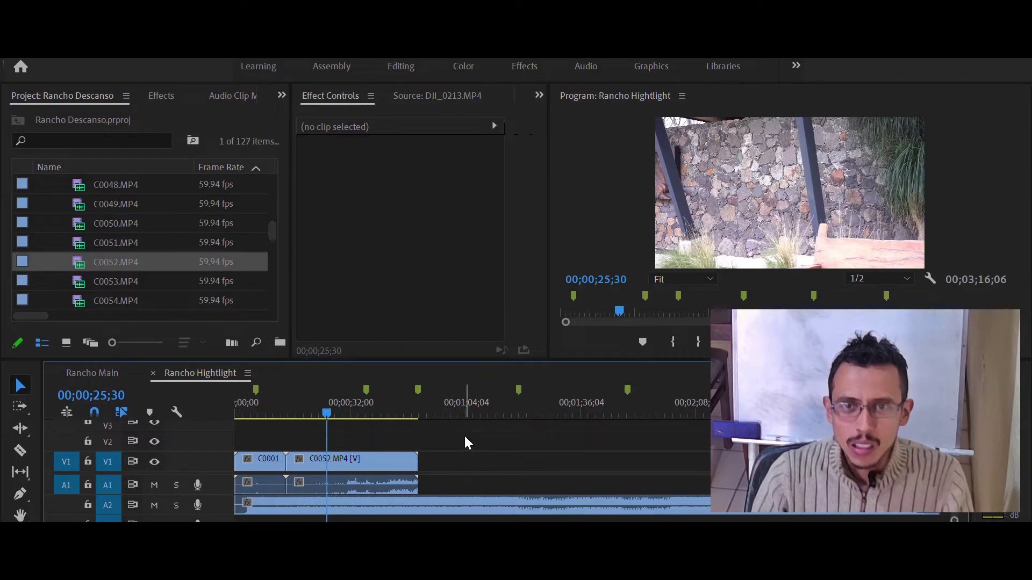
pyautogui.moveTo(294, 415); pyautogui.dragTo(253, 415)
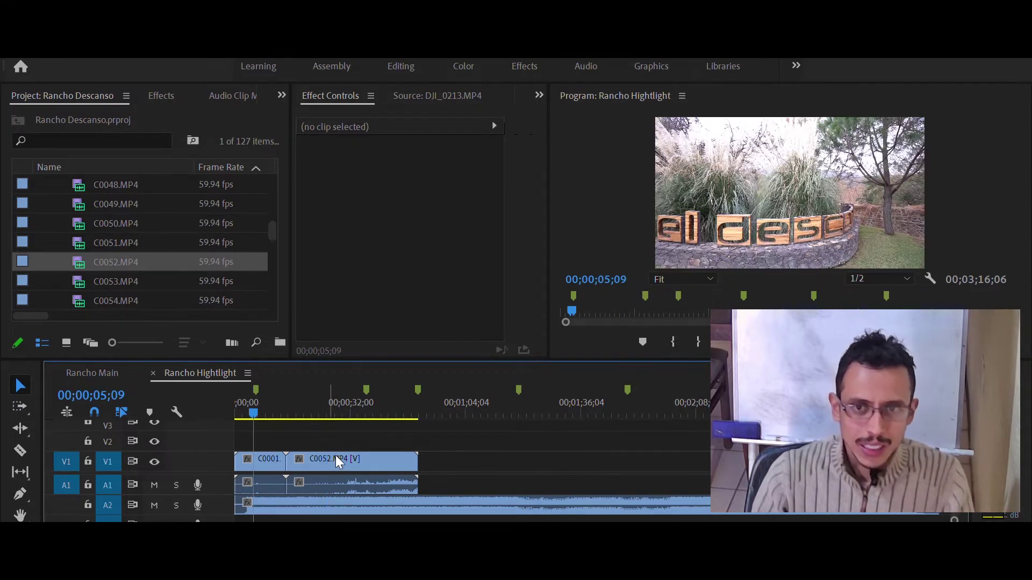
pyautogui.press('Home')
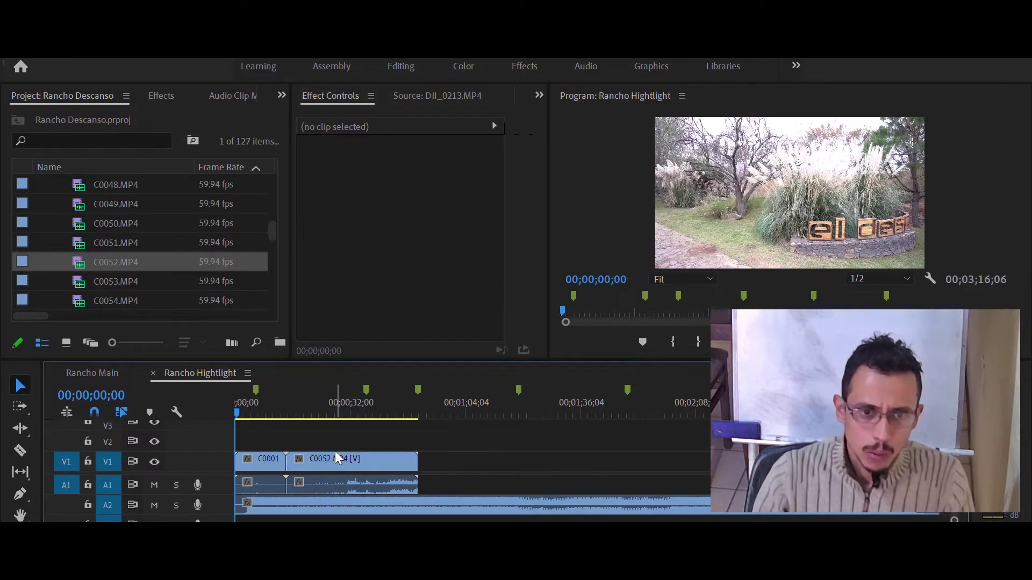
pyautogui.moveTo(250, 500); pyautogui.dragTo(259, 500)
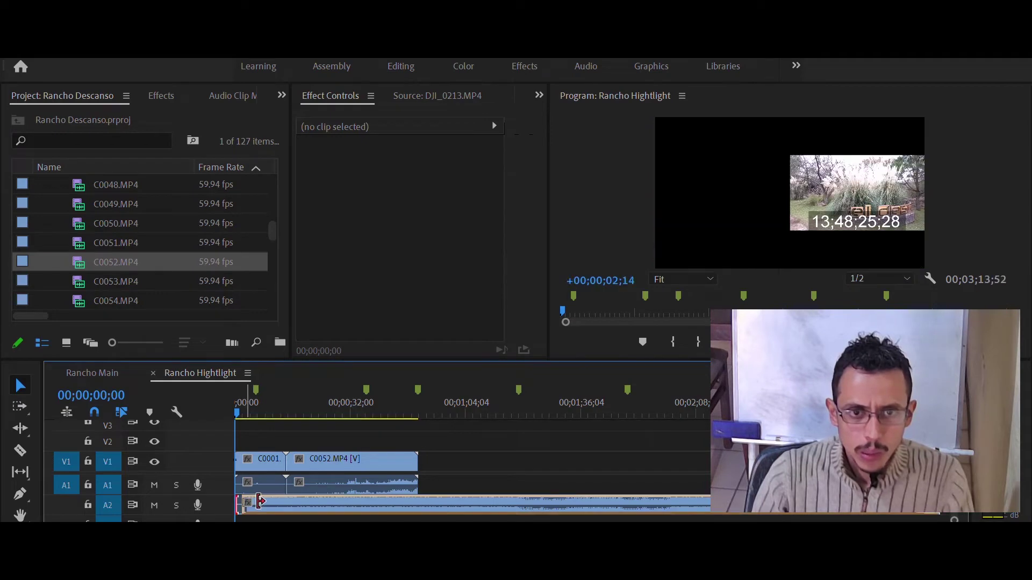
# Move C0052 later to leave a gap, then delete C0001's audio.
pyautogui.click(256, 454)
pyautogui.click(385, 456)
pyautogui.moveTo(387, 456); pyautogui.dragTo(408, 457)
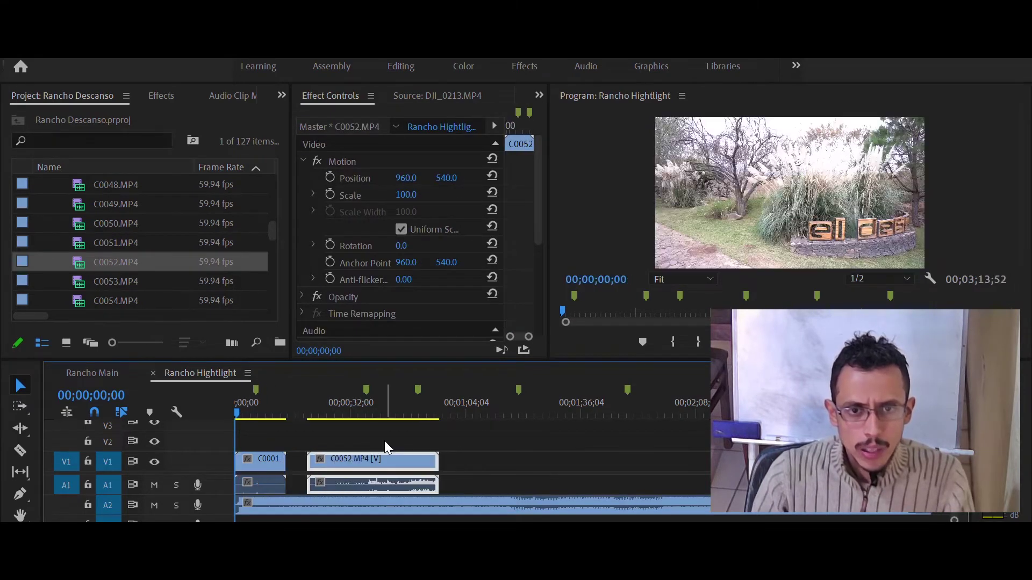
pyautogui.click(258, 457)
pyautogui.keyDown('alt'); pyautogui.click(257, 481); pyautogui.keyUp('alt')
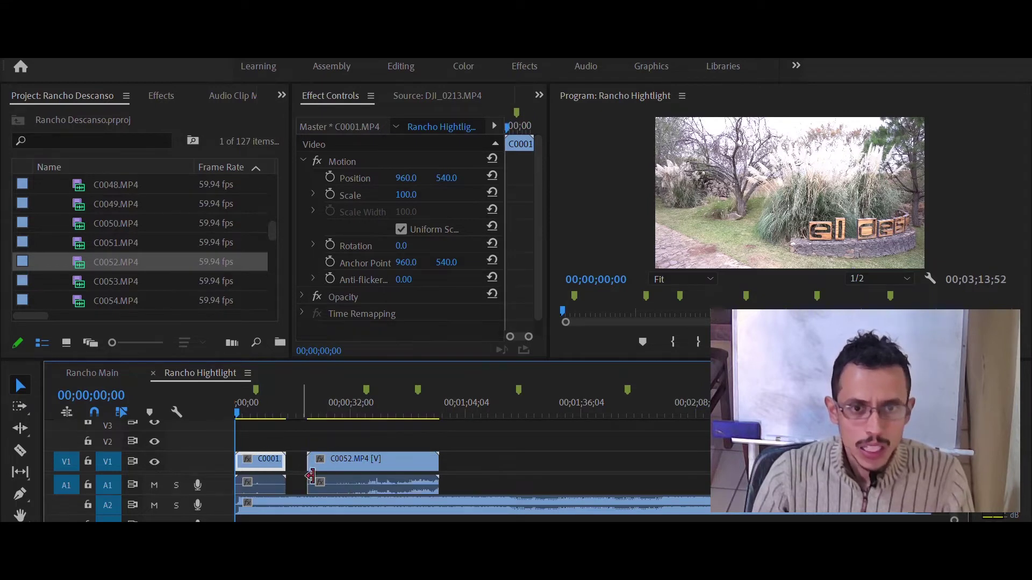
pyautogui.press('Delete')
# Unlink C0052, delete its audio, and close the gap so it follows C0001.
pyautogui.click(342, 470)
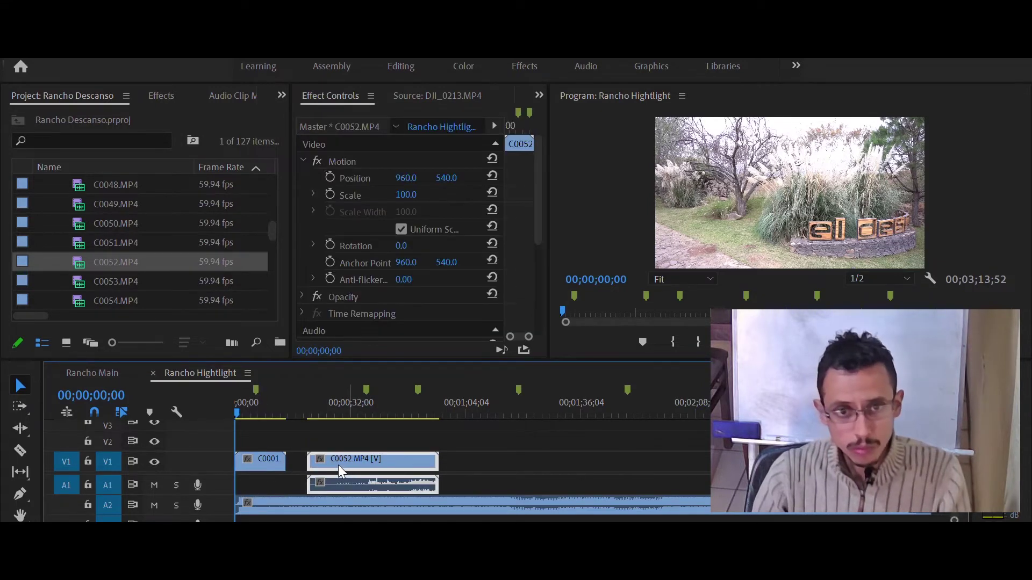
pyautogui.hotkey('ctrl', 'l')
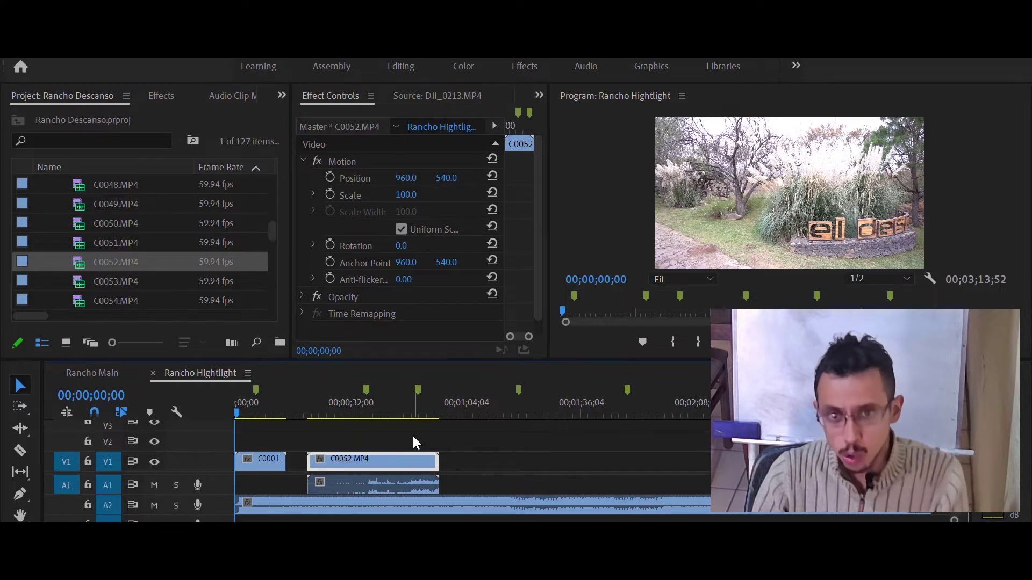
pyautogui.click(392, 460)
pyautogui.press('Delete')
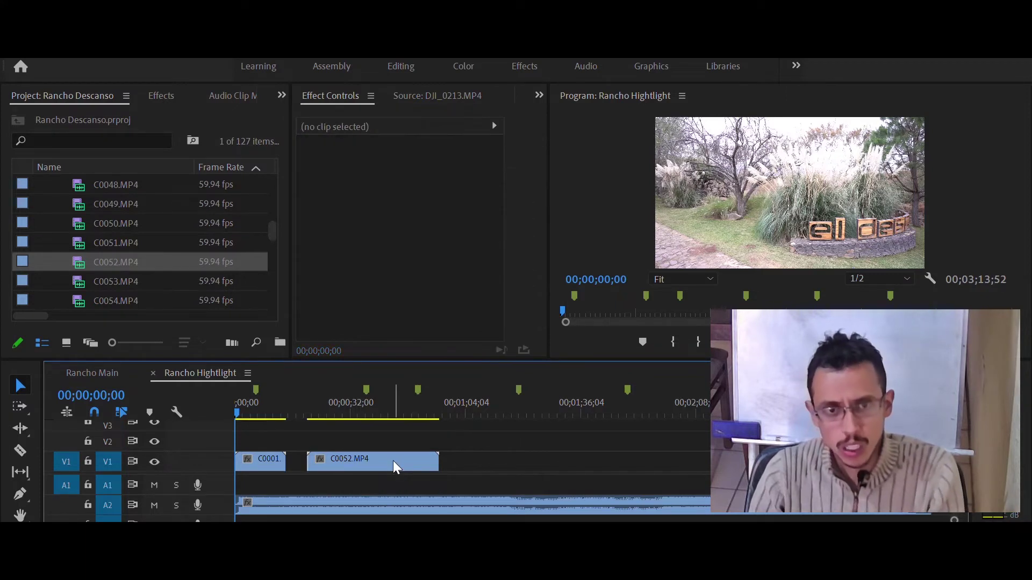
pyautogui.click(301, 460)
pyautogui.press('Delete')
pyautogui.press('Down')
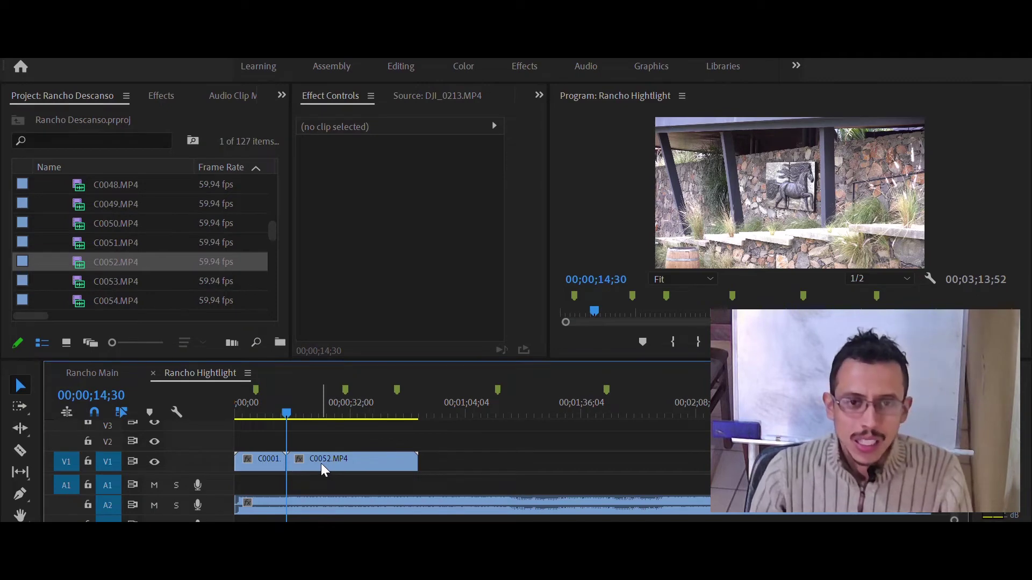
# Play from the start and try trimming C0001's opening, undoing the trim.
pyautogui.press('Home')
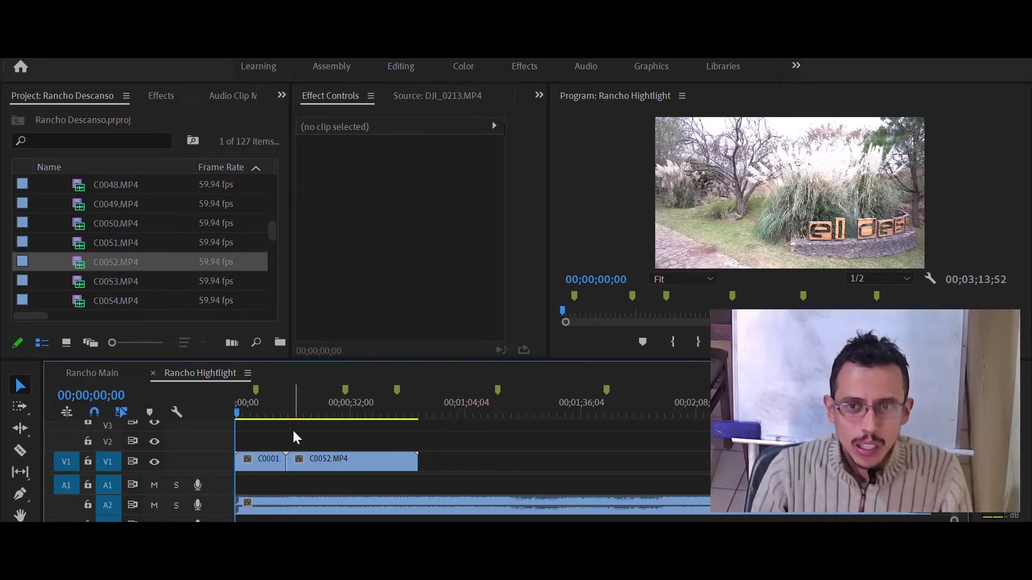
pyautogui.press('space')
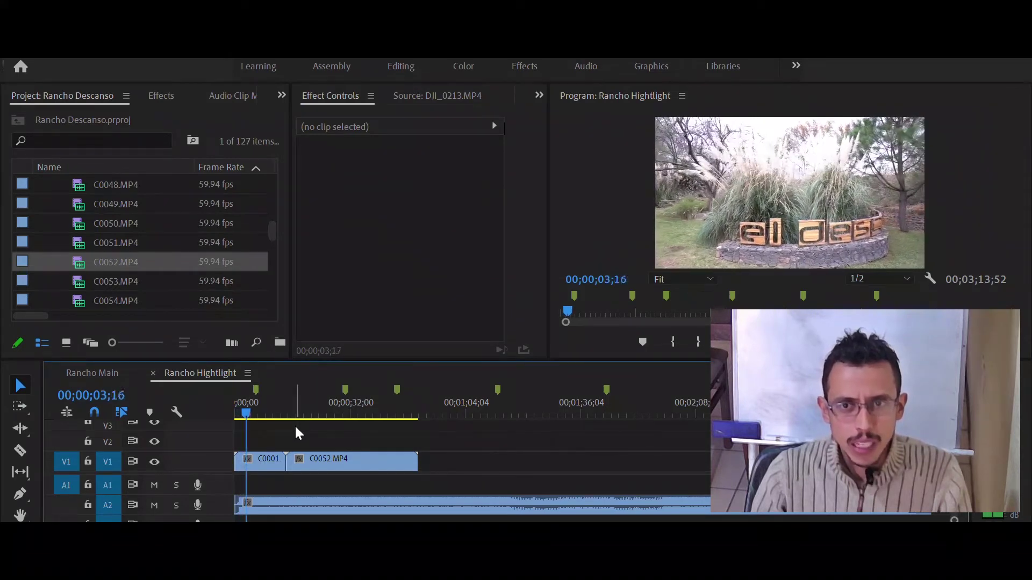
pyautogui.moveTo(236, 459); pyautogui.dragTo(248, 459)
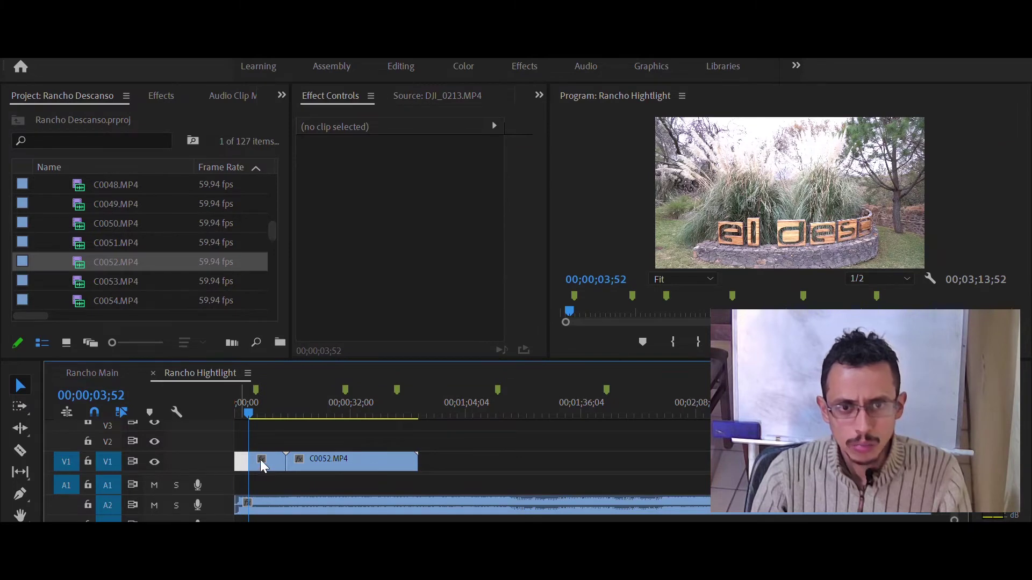
pyautogui.hotkey('ctrl', 'z')
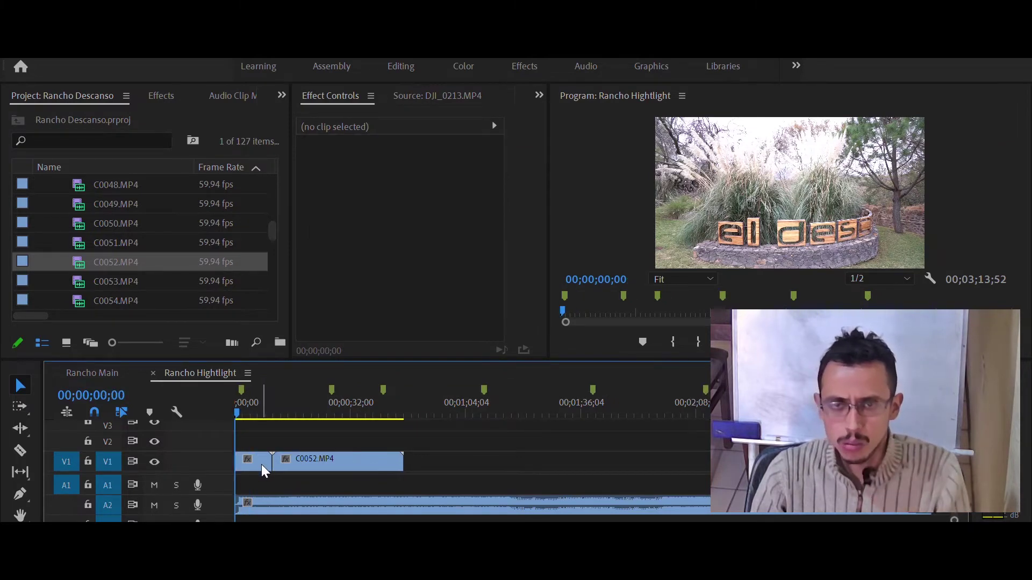
pyautogui.press('space')
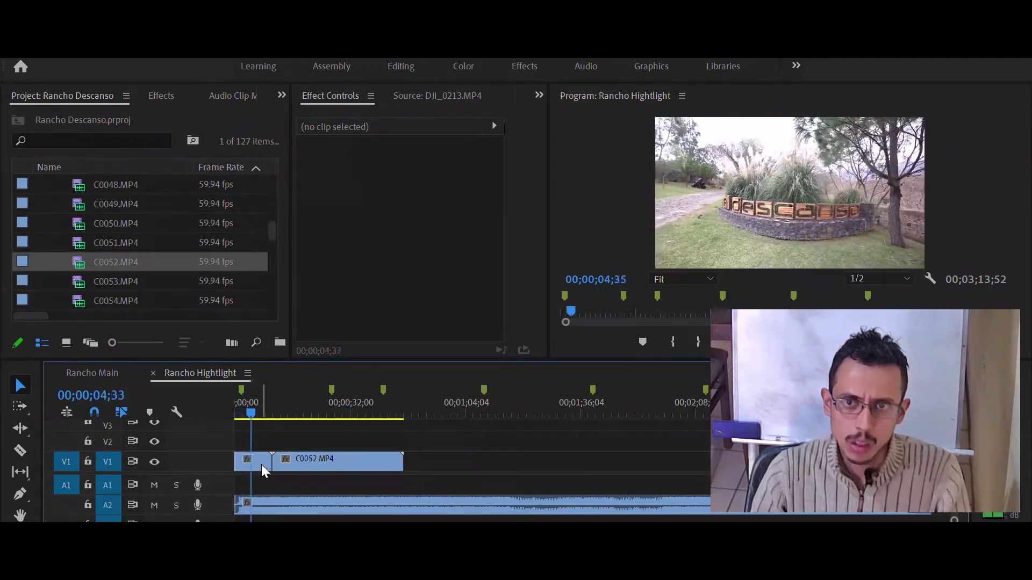
pyautogui.press('space')
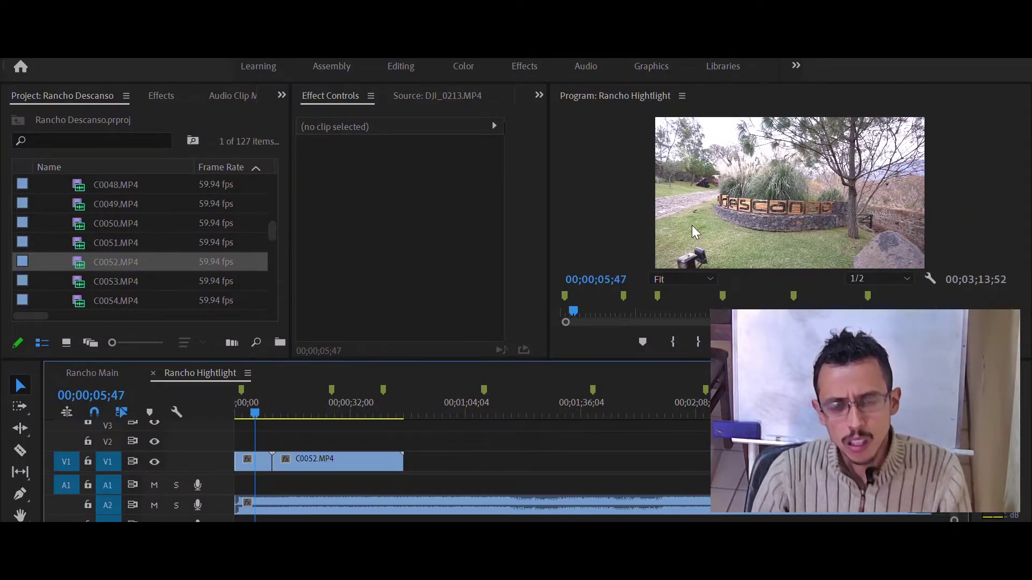
# Trim C0001's end to 04;28 and close the gap before C0052.
pyautogui.moveTo(281, 453); pyautogui.dragTo(253, 457)
pyautogui.click(251, 401)
pyautogui.click(253, 398)
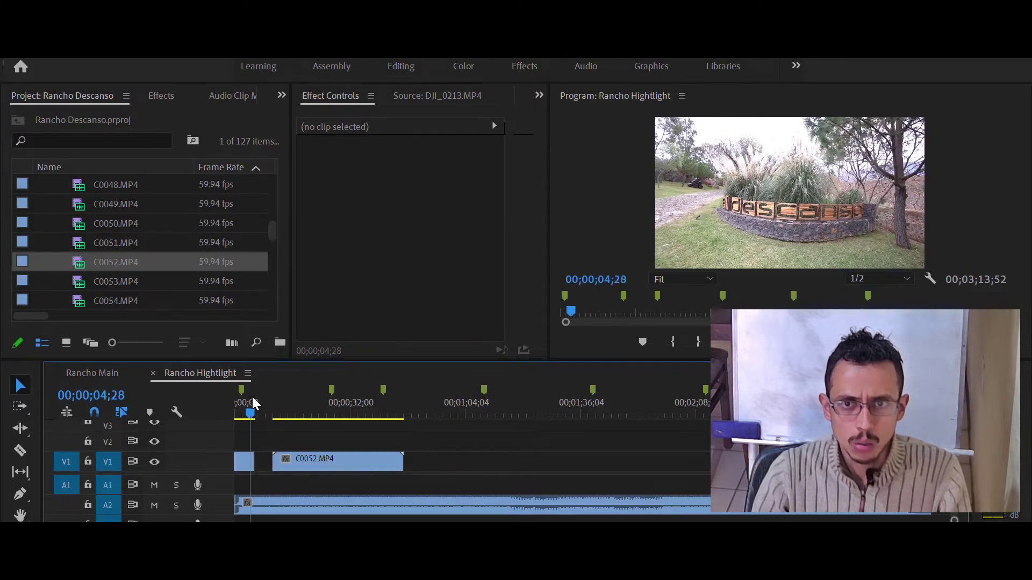
pyautogui.moveTo(261, 457); pyautogui.dragTo(249, 457)
pyautogui.click(266, 461)
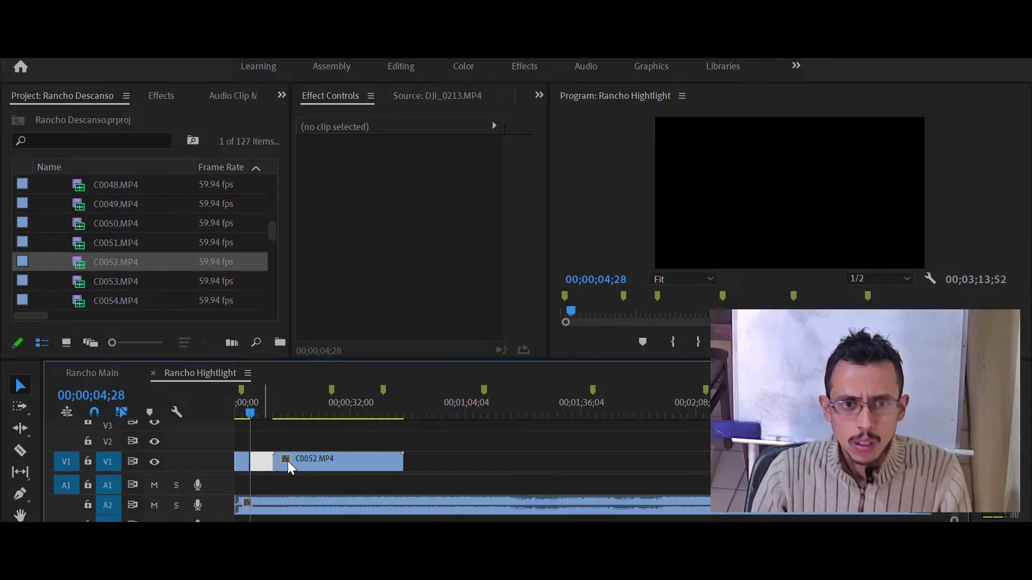
pyautogui.press('Delete')
pyautogui.press('space')
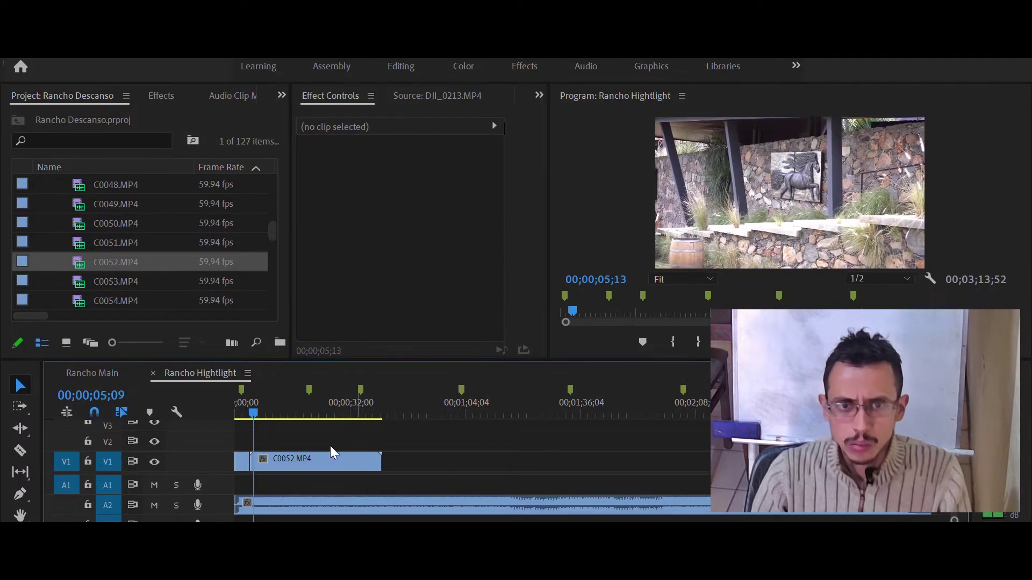
# Trim C0052's start to the horse shot and close the gap after the first clip.
pyautogui.moveTo(253, 398); pyautogui.dragTo(352, 409)
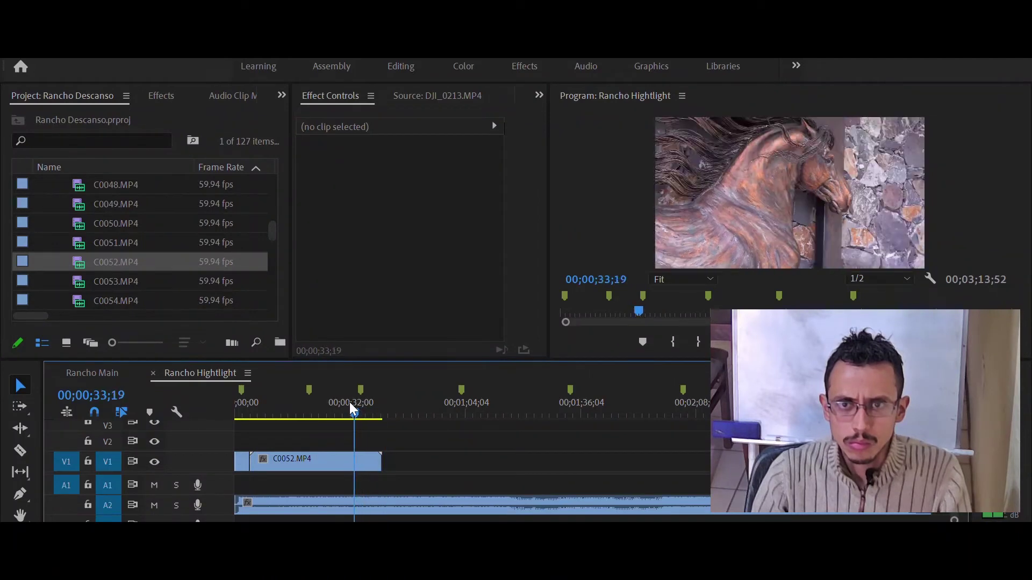
pyautogui.moveTo(349, 402); pyautogui.dragTo(339, 401)
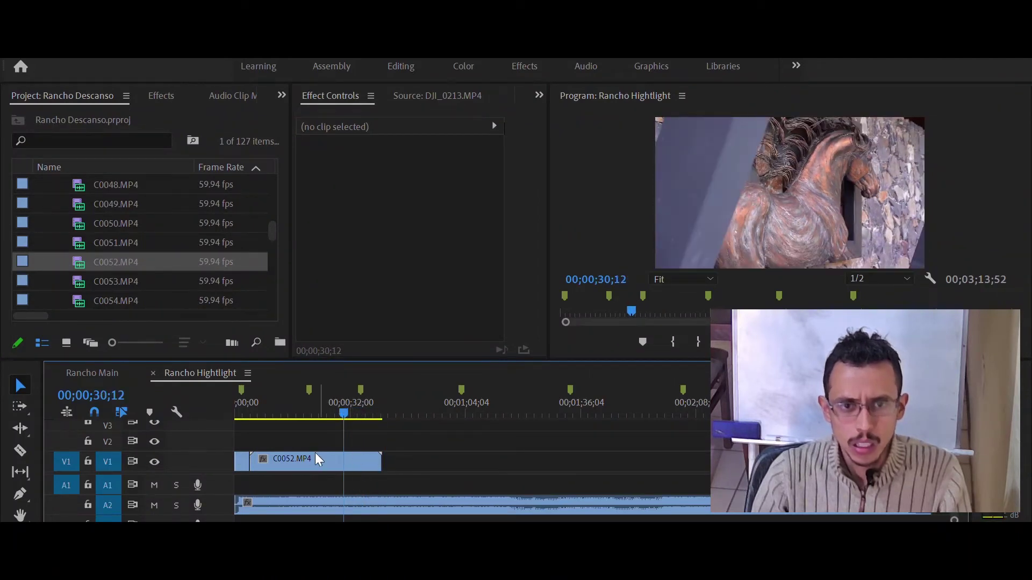
pyautogui.moveTo(251, 460); pyautogui.dragTo(344, 460)
pyautogui.click(341, 454)
pyautogui.press('Delete')
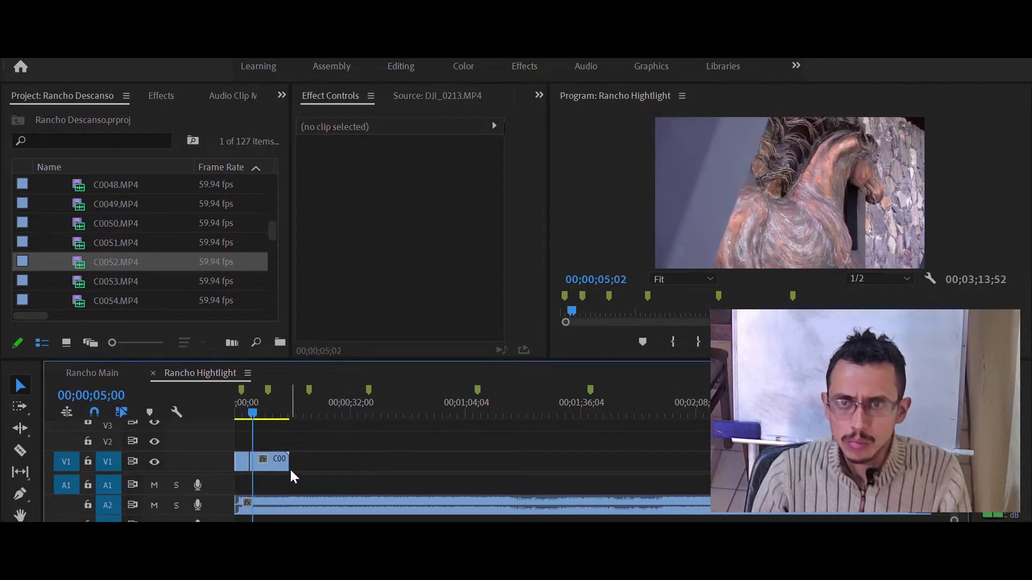
pyautogui.press('space')
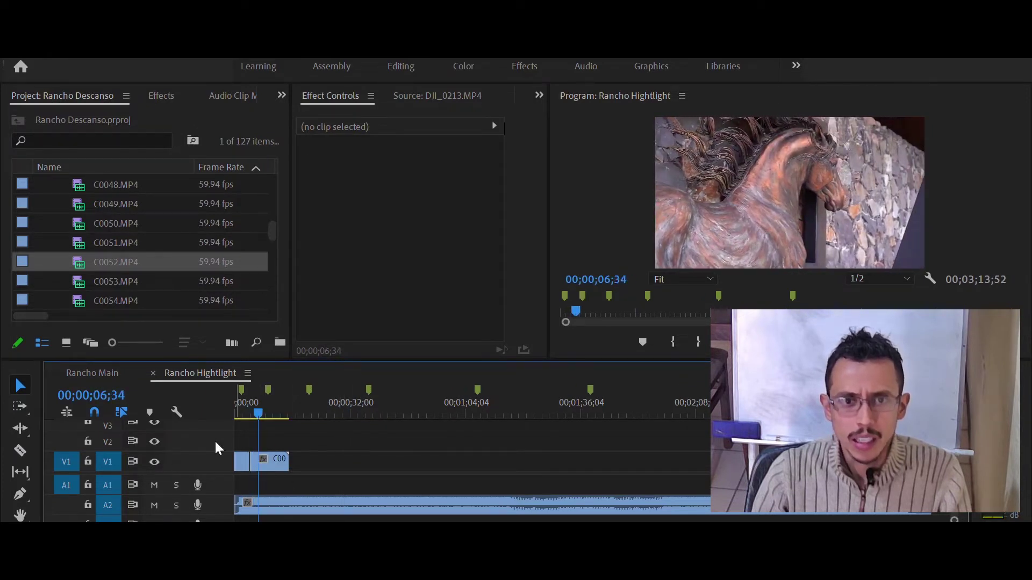
# Cut about 2 seconds from the horse shot and play back the edited shots.
pyautogui.moveTo(267, 454); pyautogui.dragTo(275, 455)
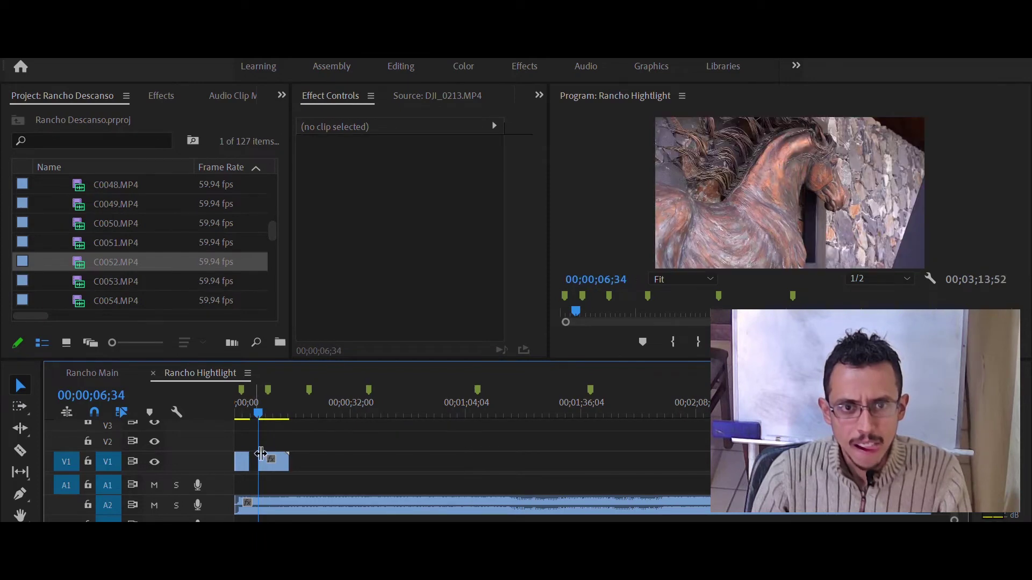
pyautogui.press('space')
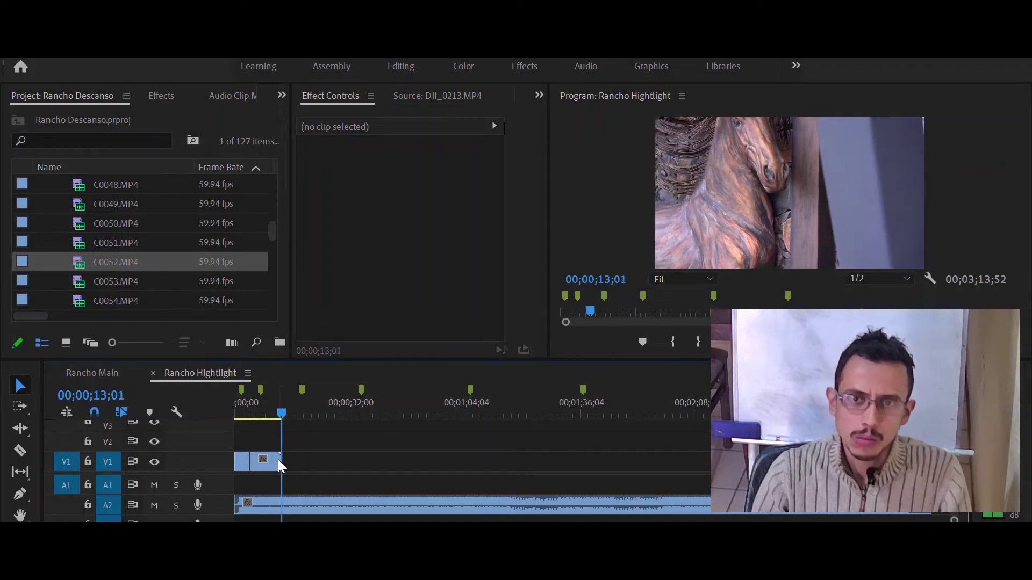
pyautogui.press('space')
pyautogui.moveTo(281, 400); pyautogui.dragTo(257, 399)
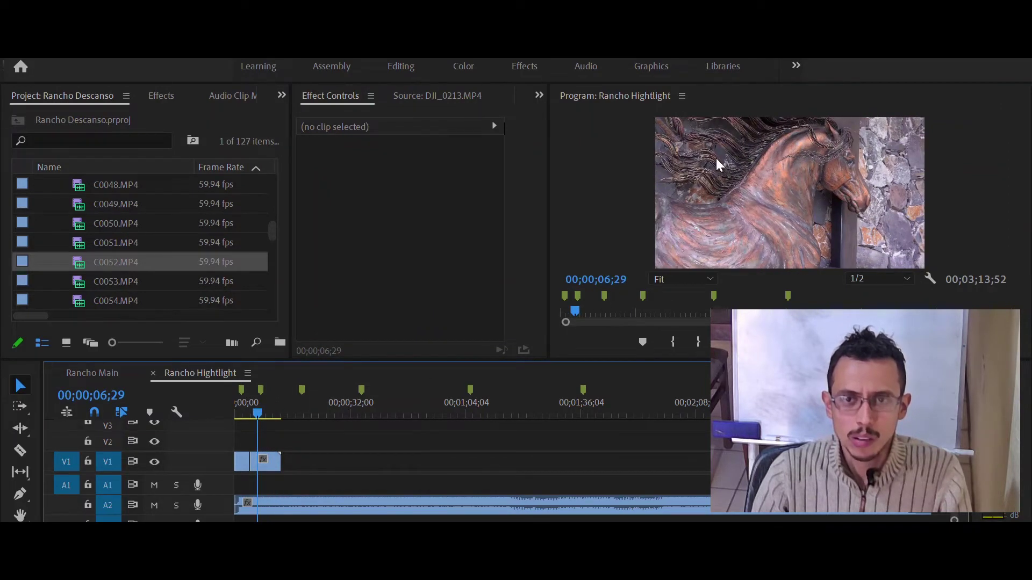
pyautogui.click(737, 185)
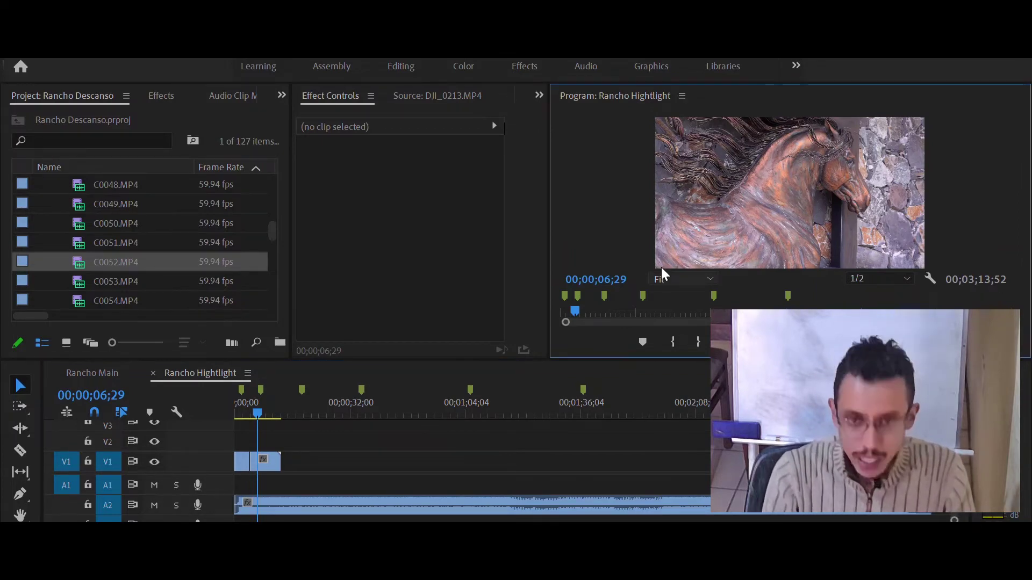
pyautogui.press('`')
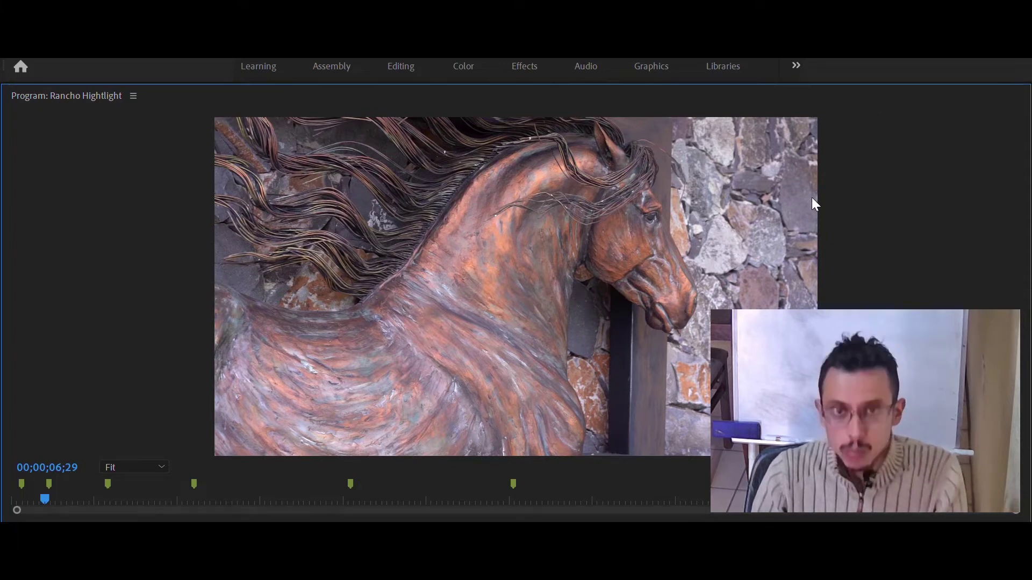
pyautogui.press('`')
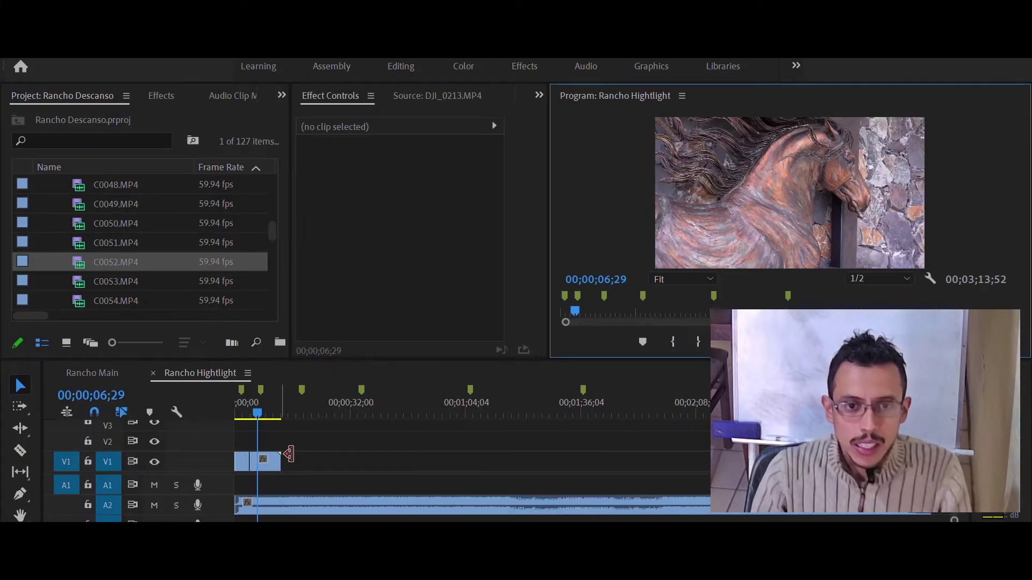
pyautogui.moveTo(288, 454); pyautogui.dragTo(284, 455)
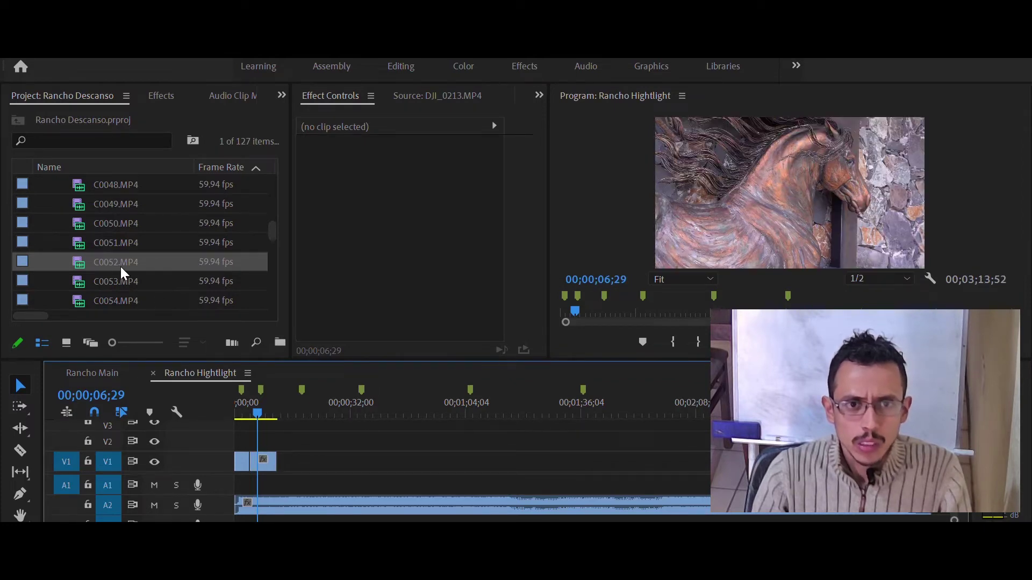
# Replace C0052 with C0053, deleting the old clip and closing the gap after C0001.
pyautogui.moveTo(121, 275); pyautogui.dragTo(325, 461)
pyautogui.click(329, 401)
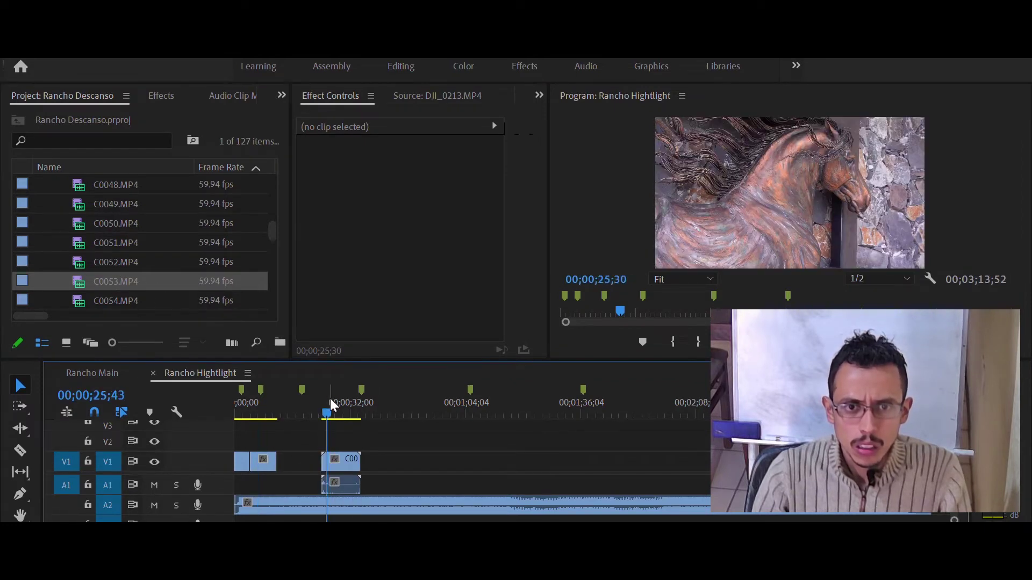
pyautogui.press('space')
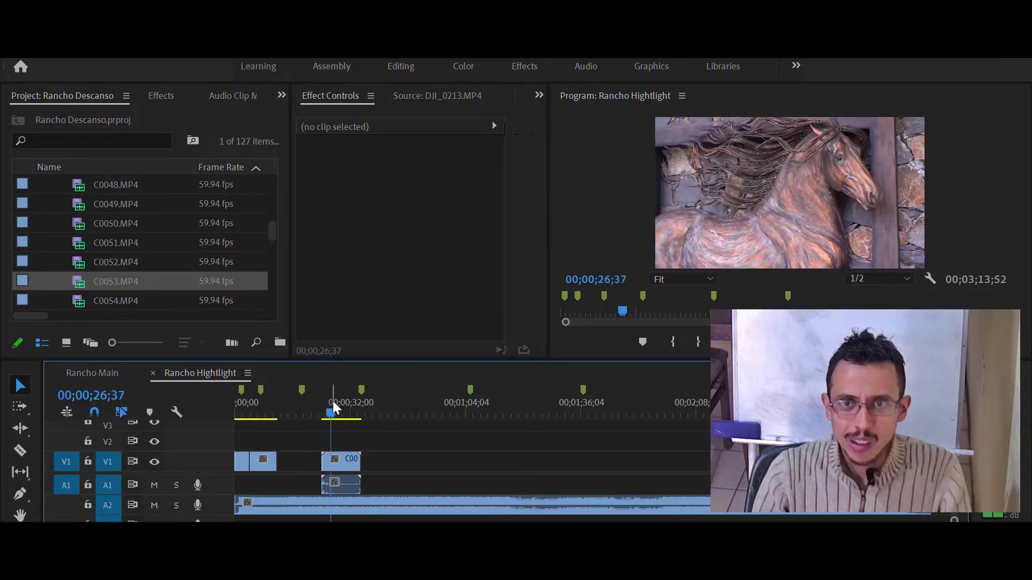
pyautogui.press('space')
pyautogui.click(269, 458)
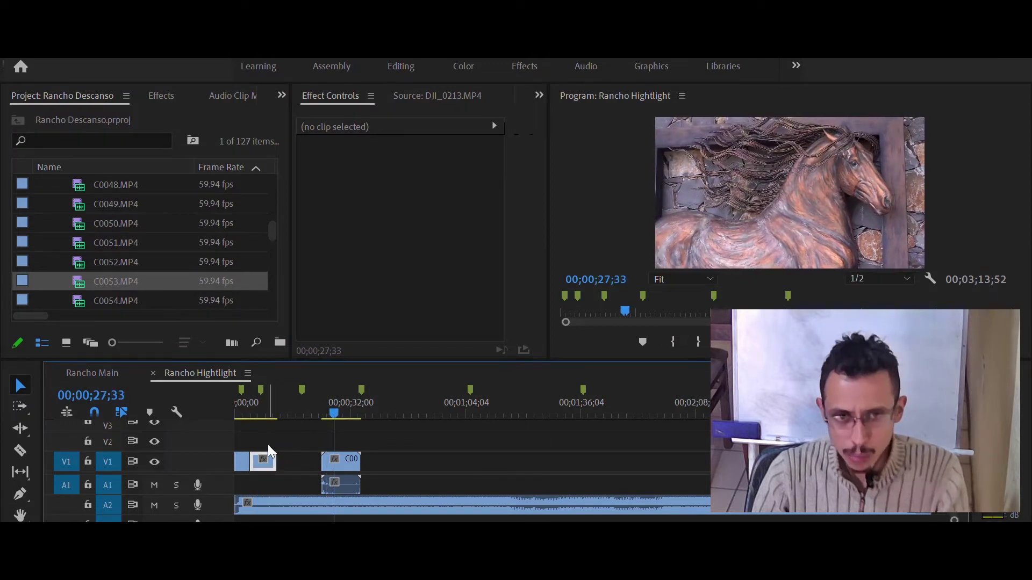
pyautogui.press('Delete')
pyautogui.click(294, 456)
pyautogui.press('Delete')
# Delete C0053's audio and ripple-trim its start and end so the video ends at 00;00;08;33.
pyautogui.click(265, 459)
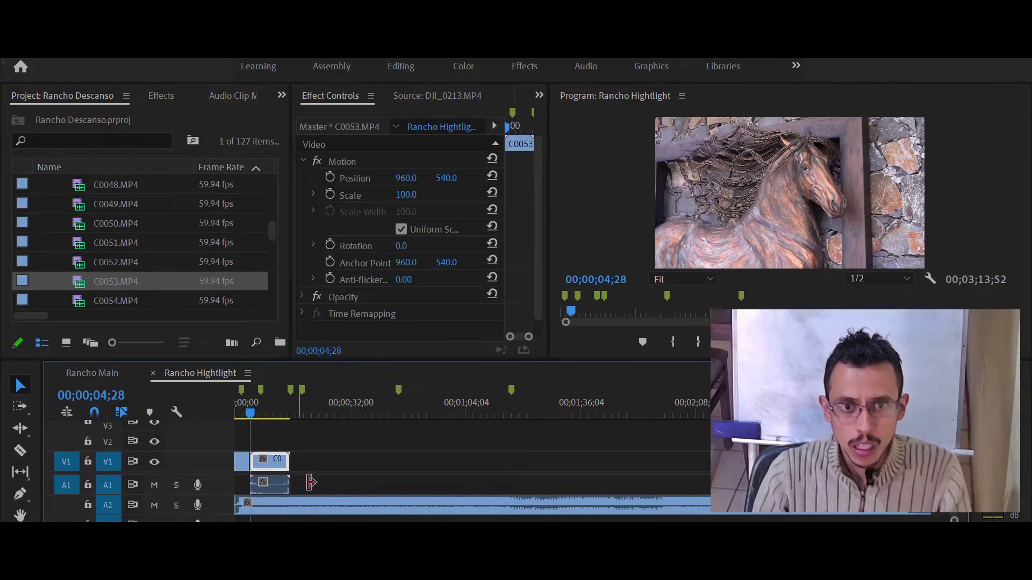
pyautogui.keyDown('alt'); pyautogui.click(280, 473); pyautogui.keyUp('alt')
pyautogui.press('Delete')
pyautogui.press('space')
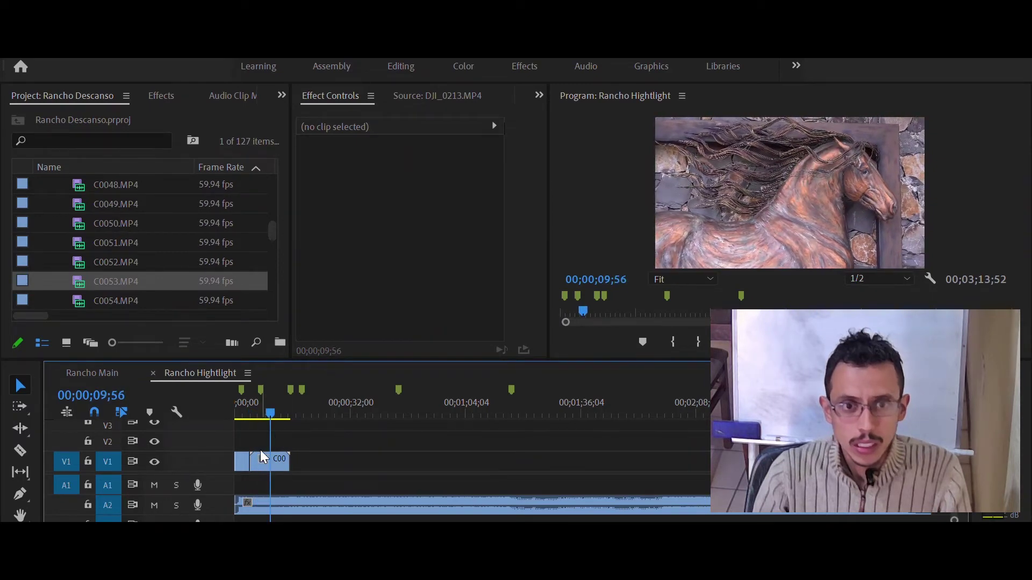
pyautogui.press('q')
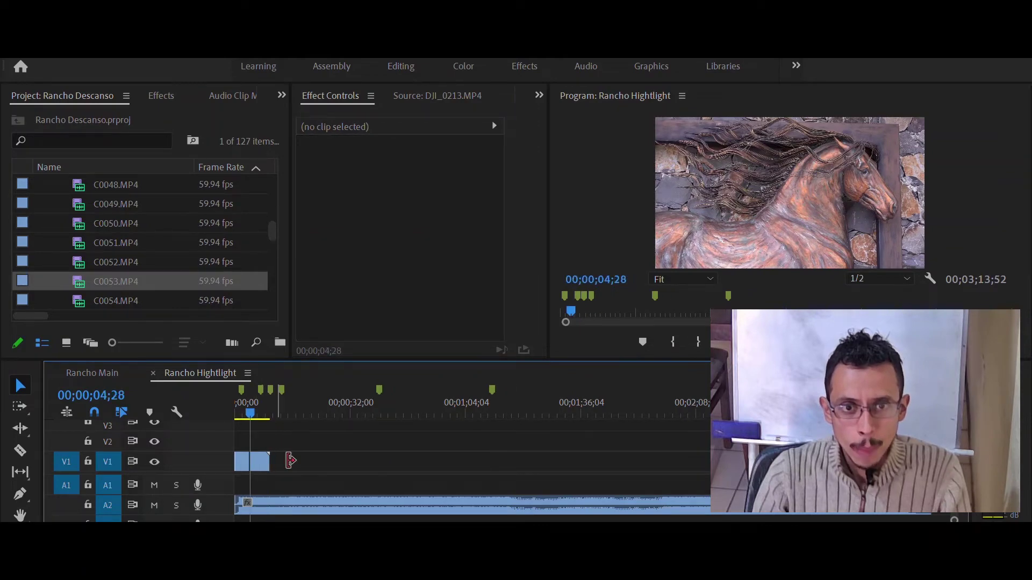
pyautogui.press('space')
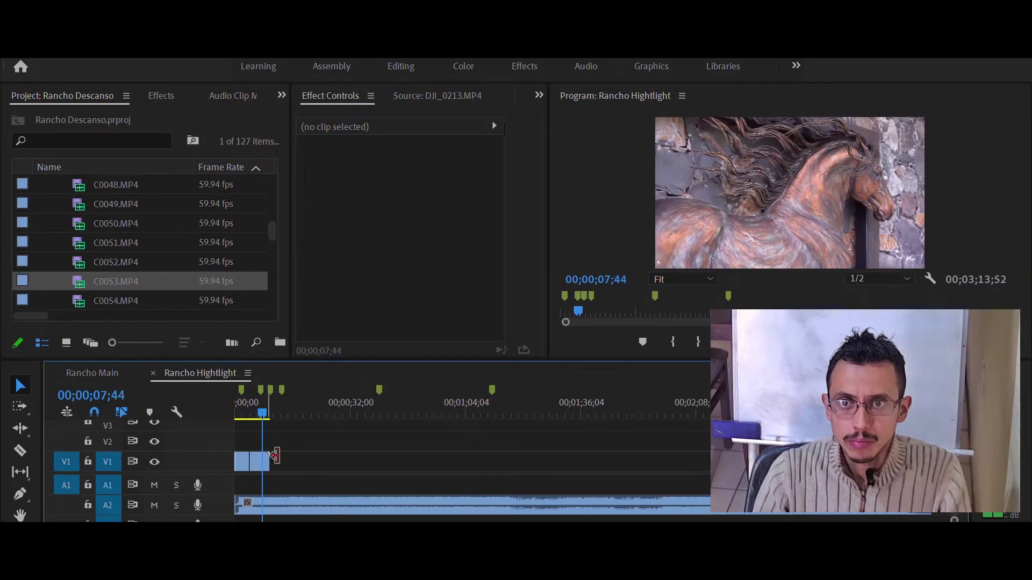
pyautogui.press('space')
pyautogui.moveTo(275, 456); pyautogui.dragTo(265, 457)
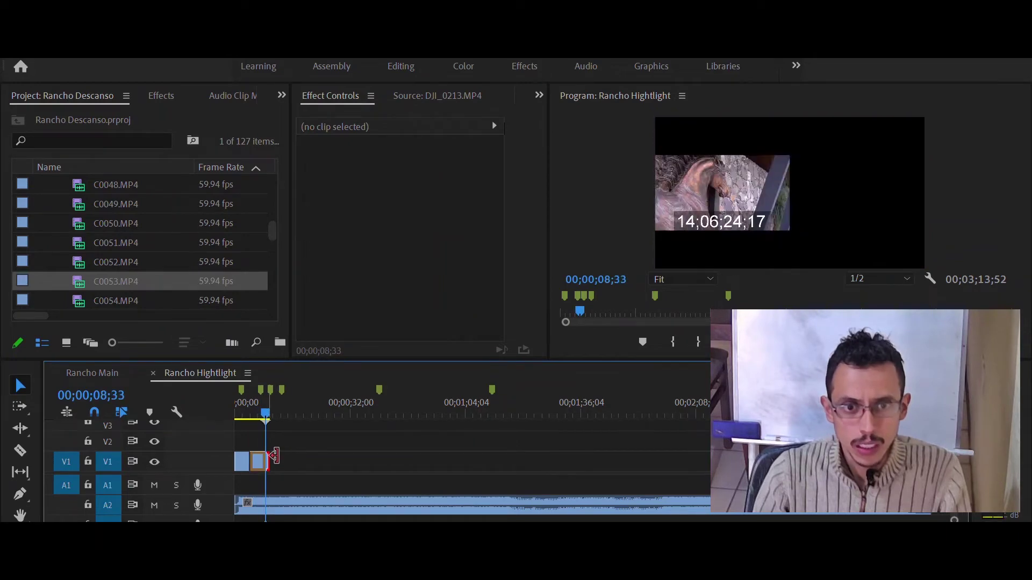
# Zoom the timeline in on C0001 and C0053 and inspect the clips.
pyautogui.press('=')
pyautogui.press('=')
pyautogui.press('=')
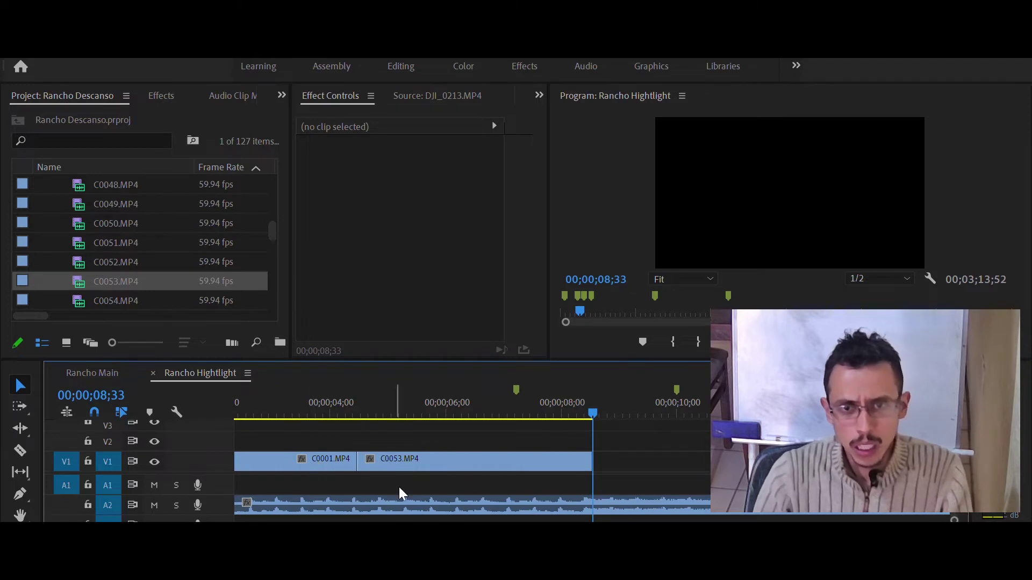
pyautogui.press('=')
pyautogui.click(534, 488)
pyautogui.click(537, 462)
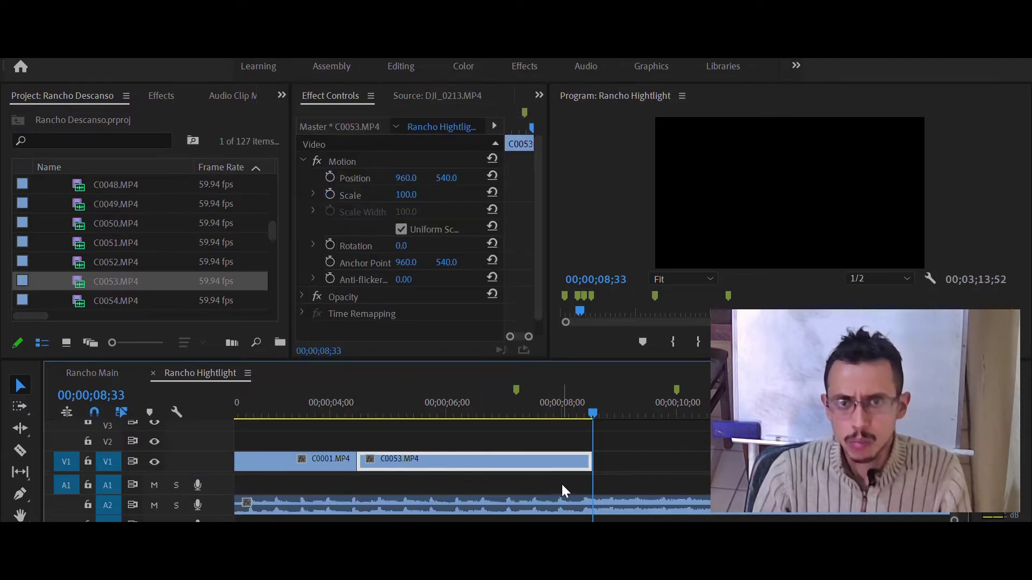
pyautogui.click(332, 457)
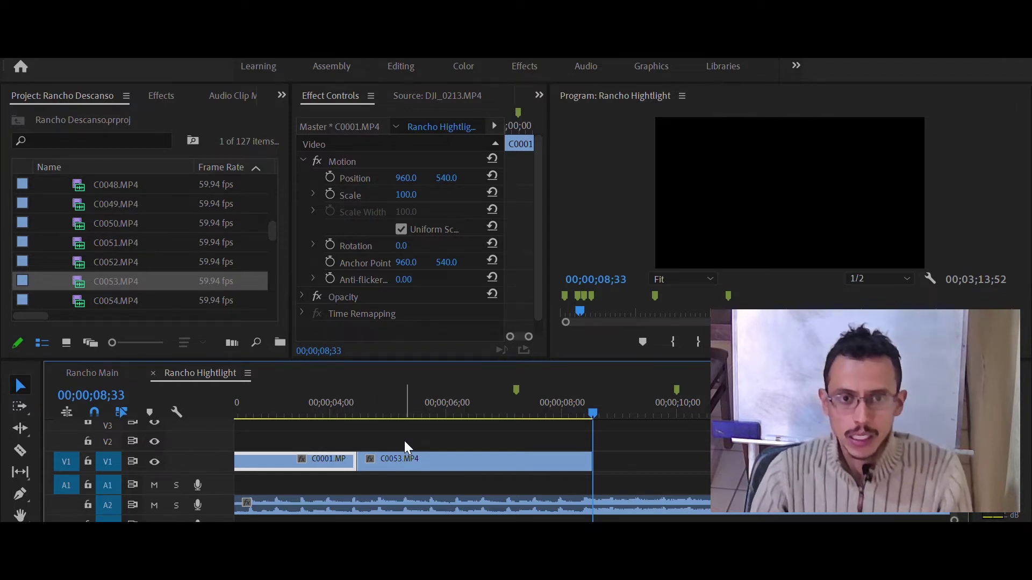
pyautogui.click(300, 435)
pyautogui.click(370, 458)
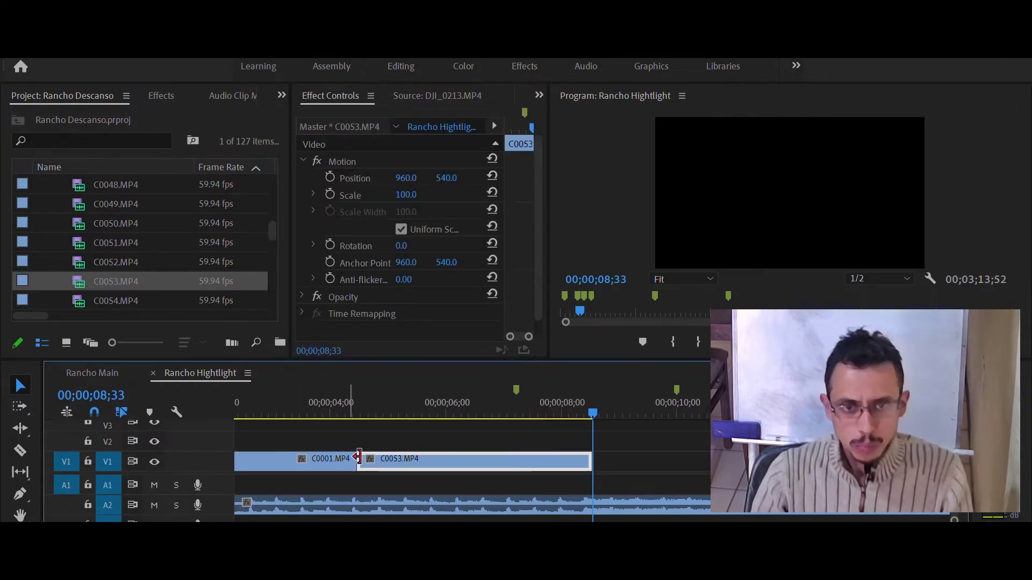
pyautogui.click(337, 446)
pyautogui.click(339, 460)
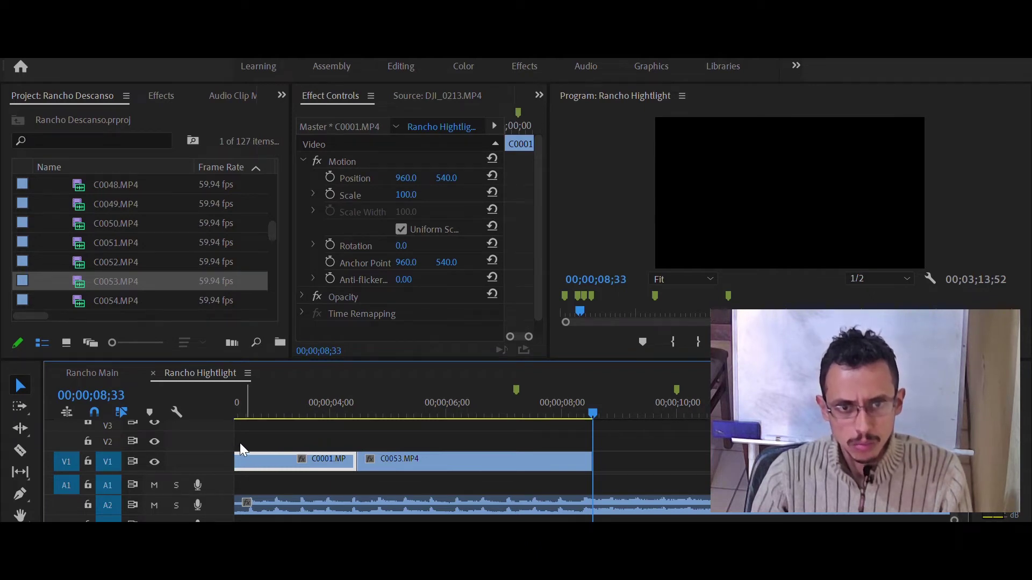
pyautogui.scroll(2, 285, 444)
pyautogui.scroll(1, 285, 445)
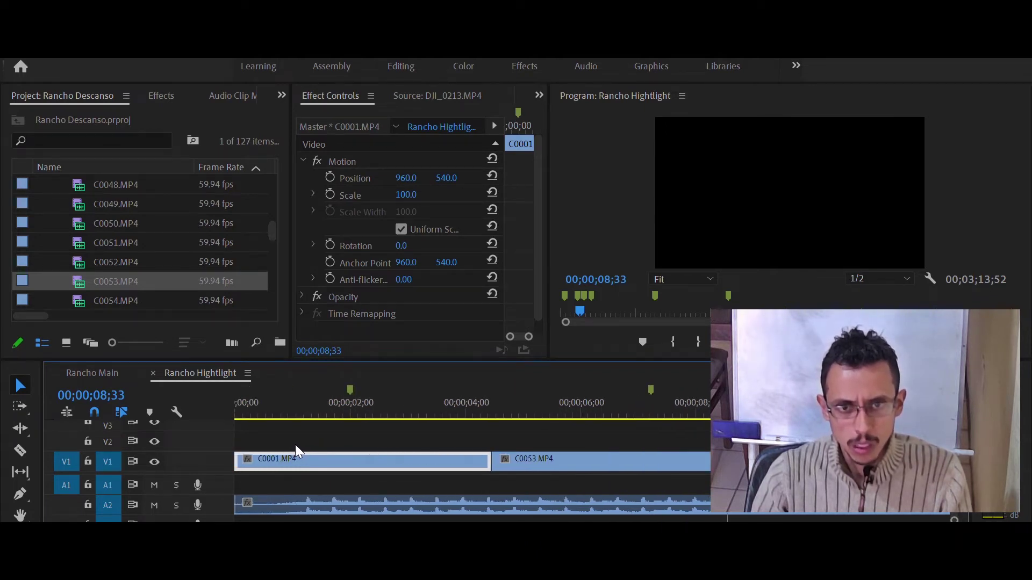
# Add cross dissolves at C0001's start and at the C0001/C0053 cut with Ctrl+D.
pyautogui.click(249, 449)
pyautogui.hotkey('ctrl', 'd')
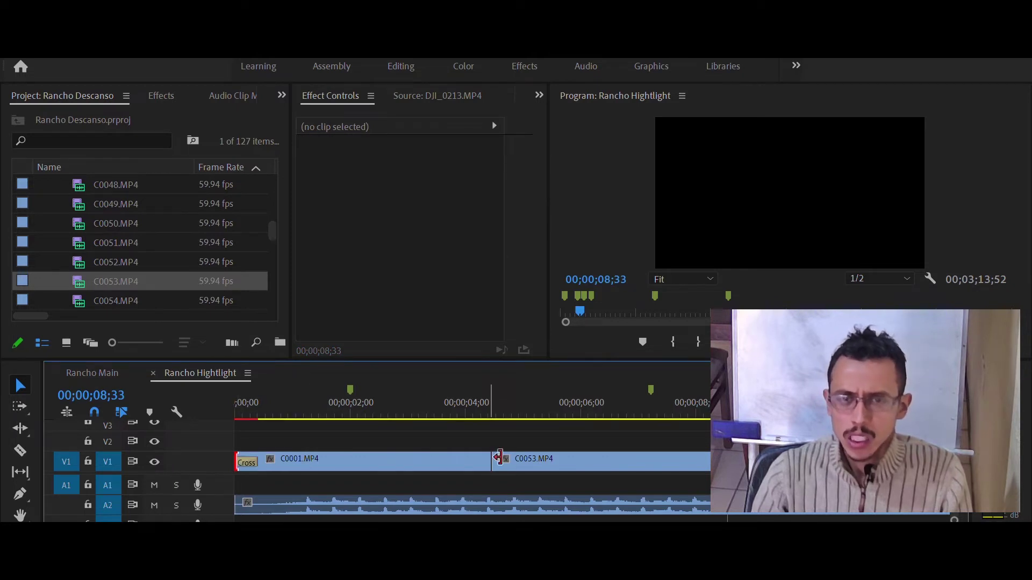
pyautogui.click(495, 457)
pyautogui.hotkey('ctrl', 'd')
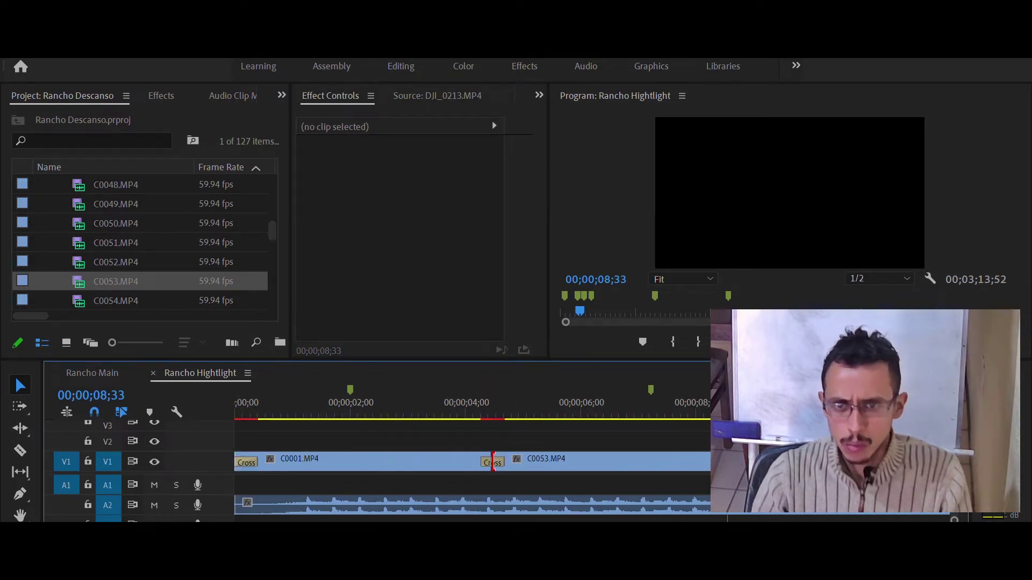
pyautogui.click(565, 491)
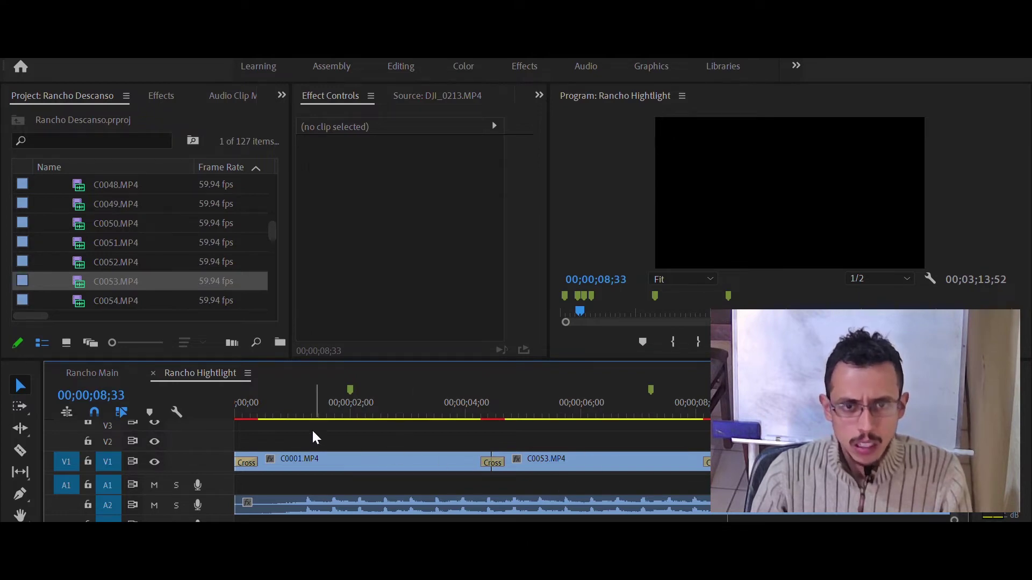
pyautogui.press('Up')
pyautogui.press('Up')
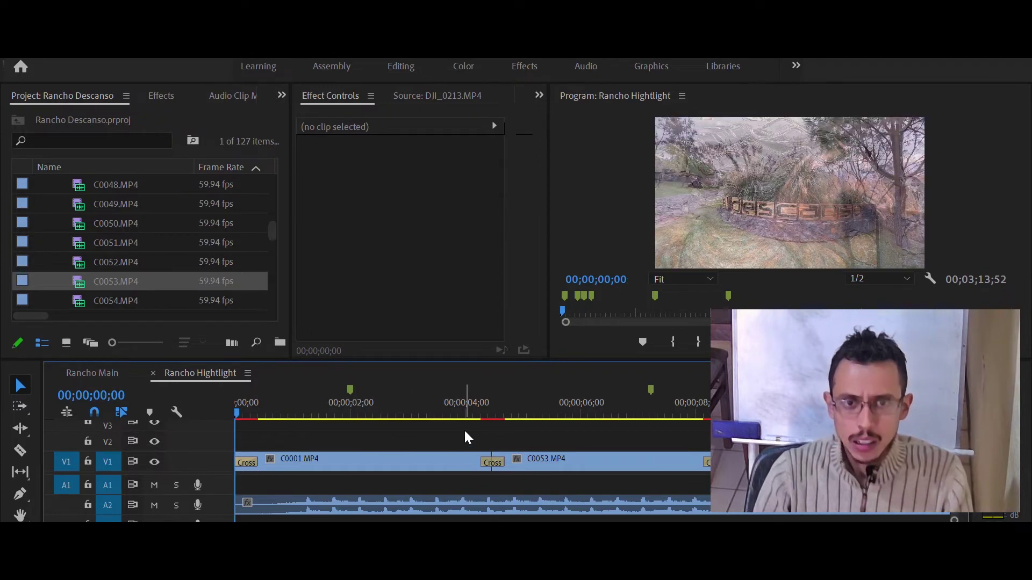
pyautogui.press('space')
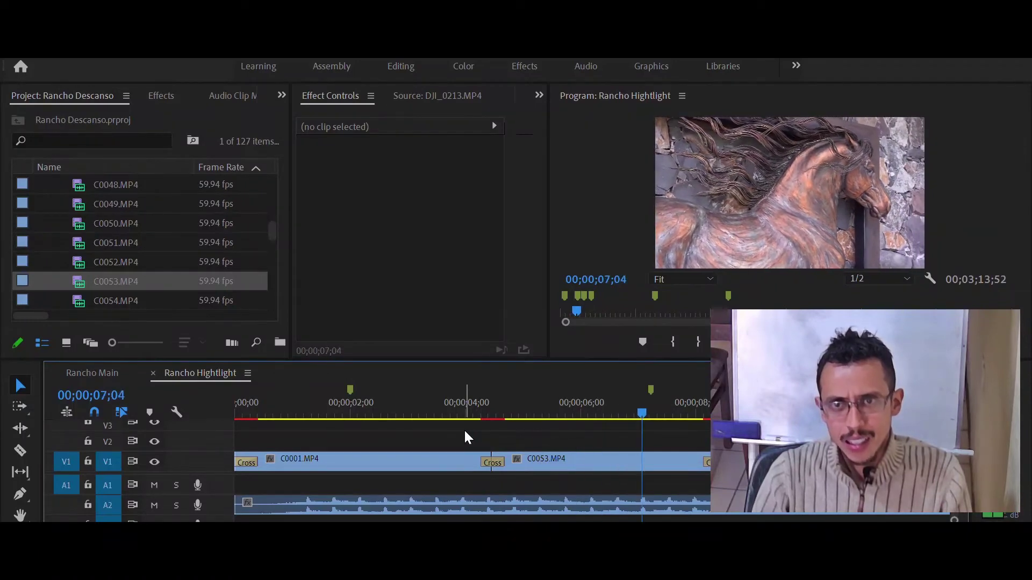
pyautogui.press('Home')
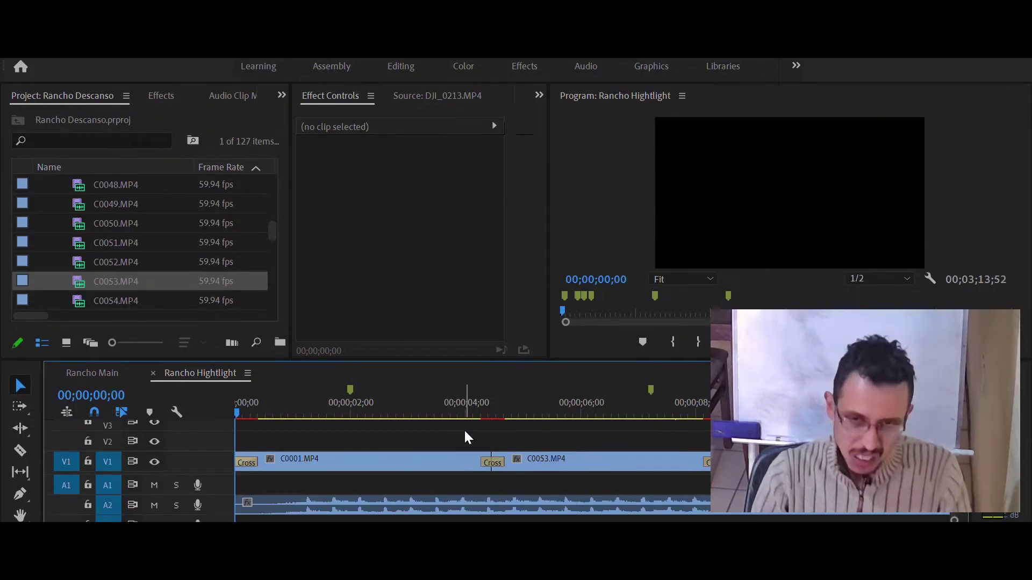
pyautogui.click(246, 402)
pyautogui.moveTo(251, 400); pyautogui.dragTo(267, 404)
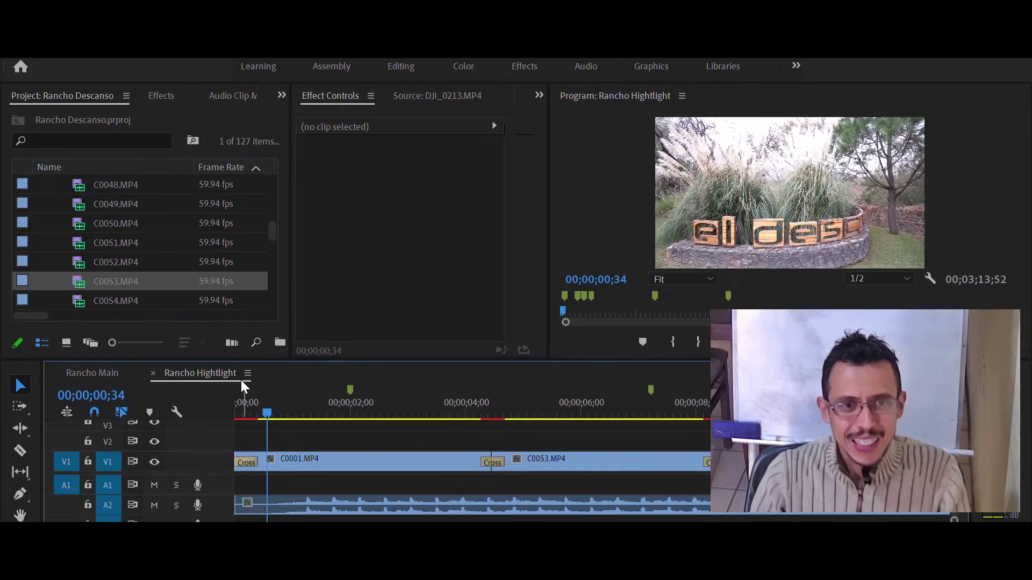
# Collapse A7RIII, expand the Drone bin, and load DJI_0221.MP4 in the Source monitor.
pyautogui.scroll(14, 199, 211)
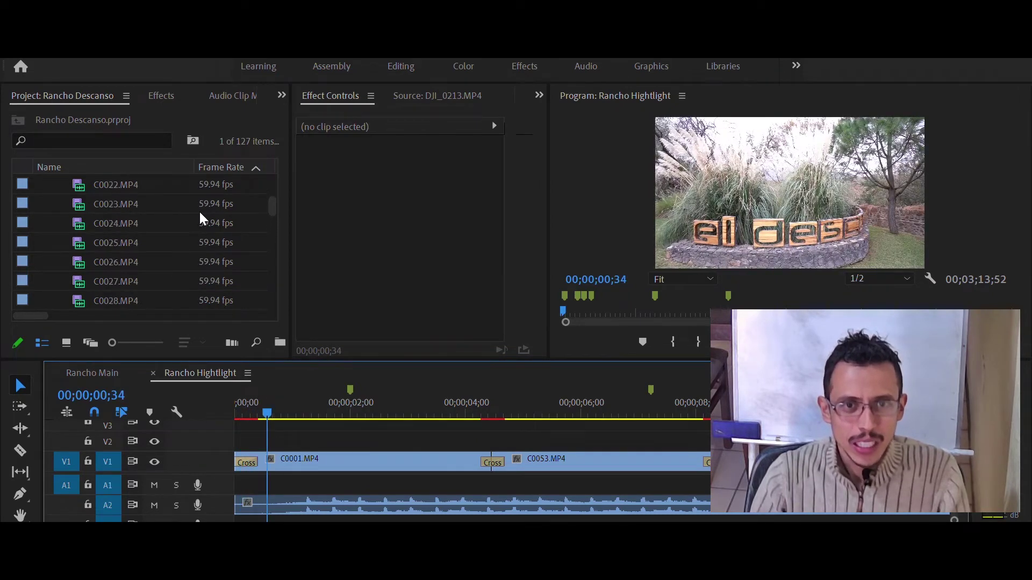
pyautogui.scroll(3, 201, 212)
pyautogui.click(43, 185)
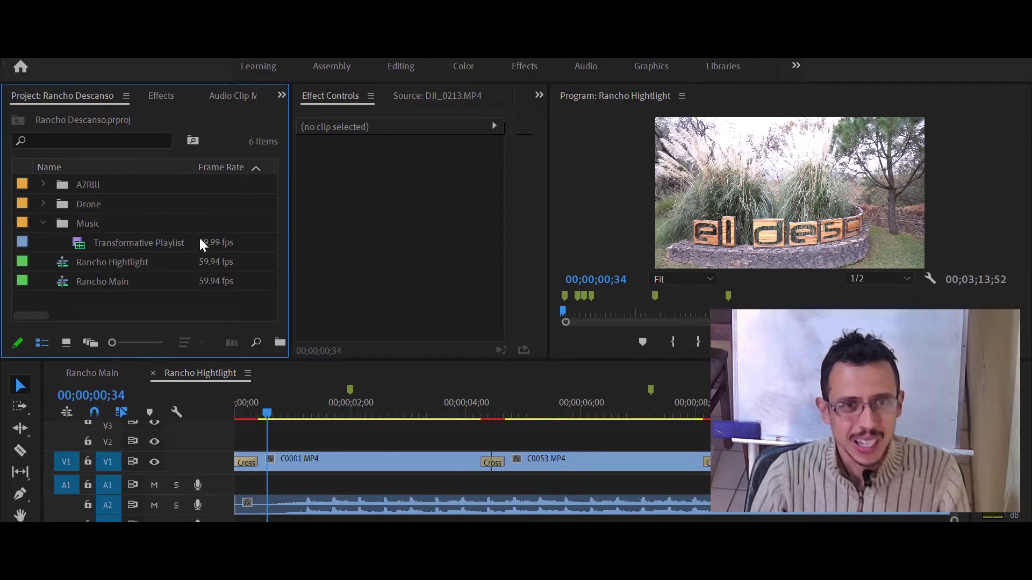
pyautogui.click(43, 204)
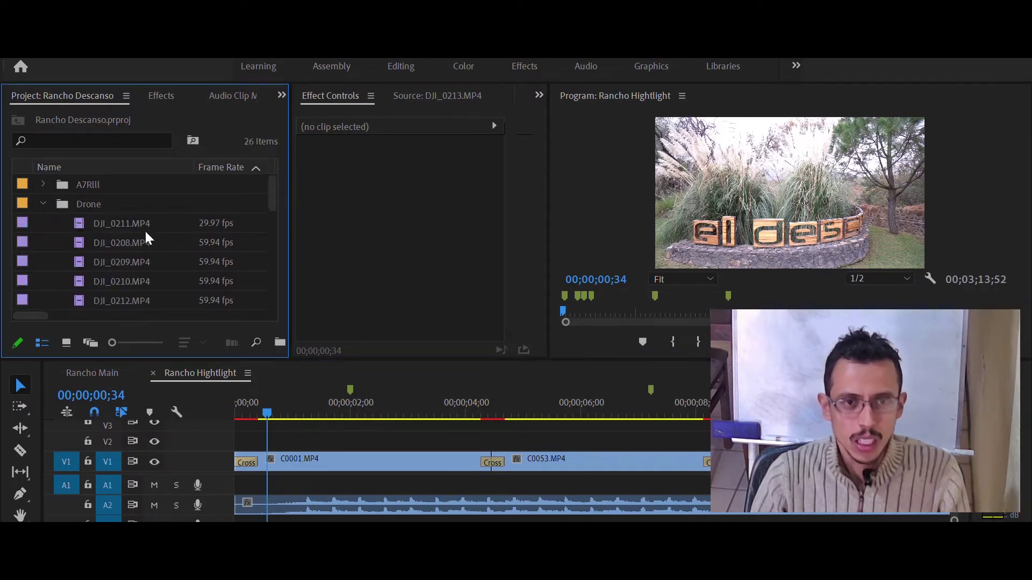
pyautogui.scroll(-2, 147, 233)
pyautogui.scroll(-1, 157, 248)
pyautogui.click(140, 281)
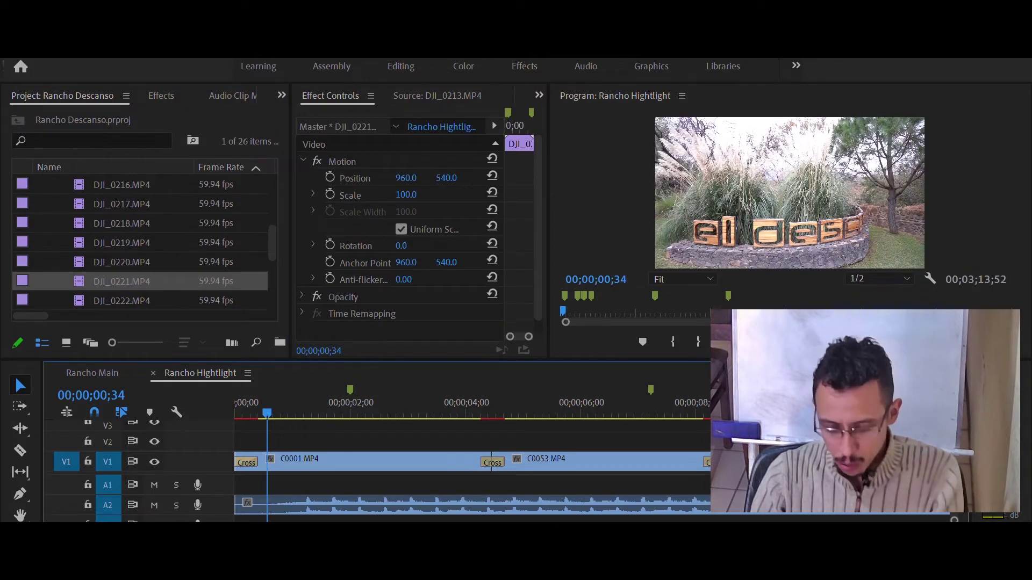
pyautogui.doubleClick(85, 271)
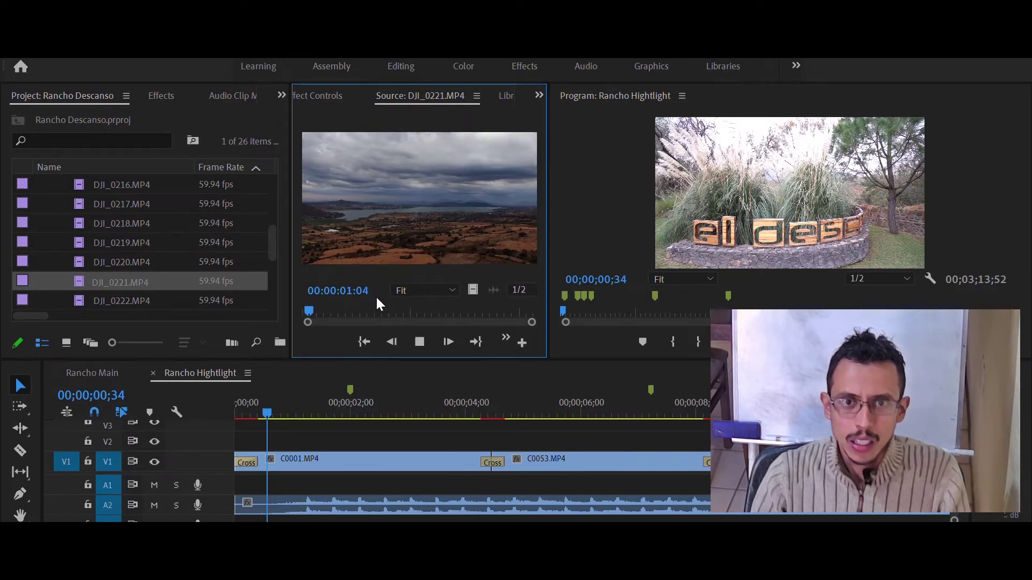
# Scrub through the DJI_0221 cloudy lake footage, then select C0053 on the timeline.
pyautogui.moveTo(318, 302)
pyautogui.mouseDown()
pyautogui.moveTo(443, 295)
pyautogui.moveTo(386, 289)
pyautogui.mouseUp()
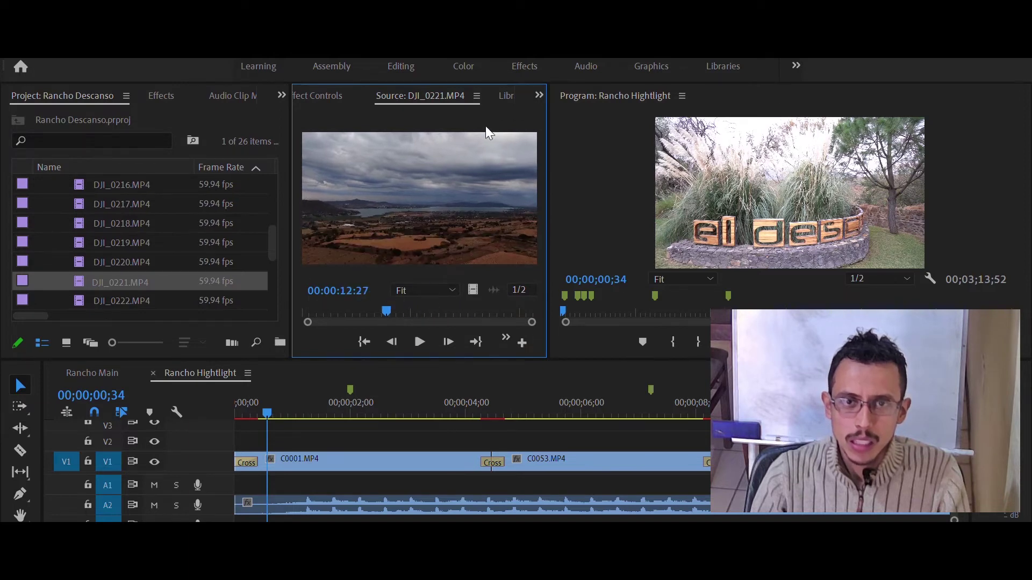
pyautogui.click(129, 281)
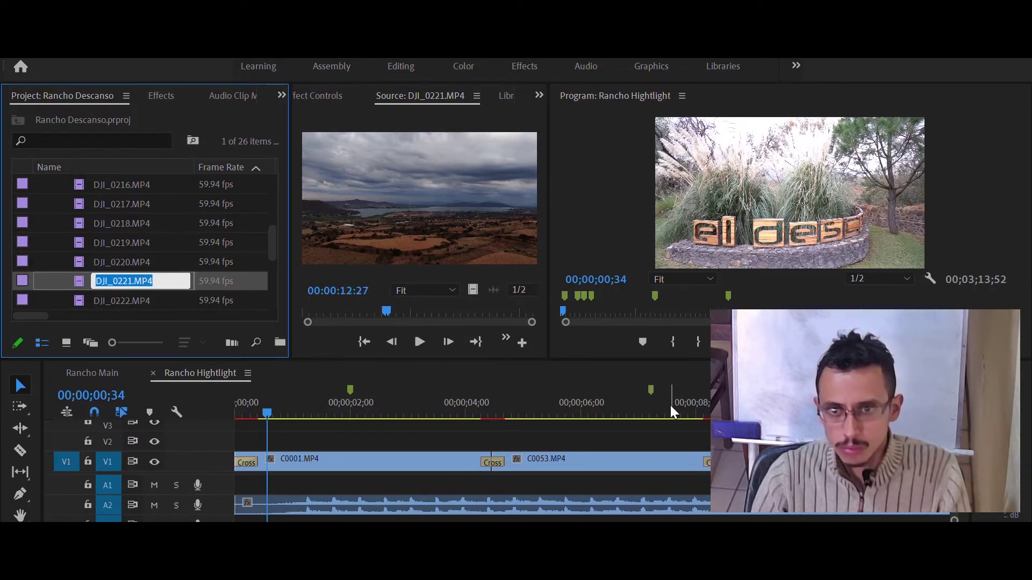
pyautogui.click(86, 271)
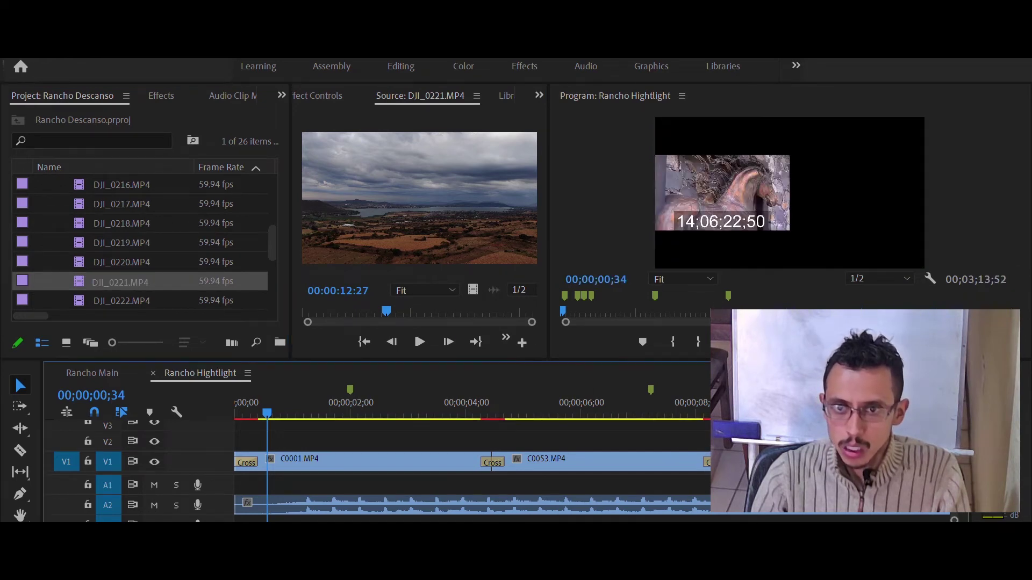
pyautogui.click(655, 456)
# Delete C0053 and insert DJI_0221.MP4 right after C0001.
pyautogui.press('Delete')
pyautogui.press('Down')
pyautogui.press('.')
pyautogui.scroll(-2, 649, 441)
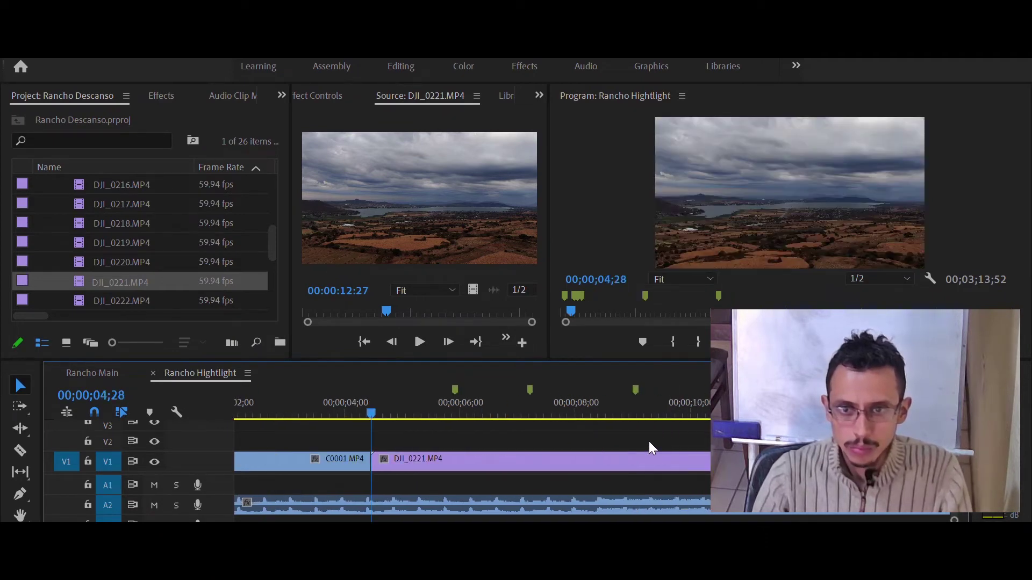
pyautogui.press('-')
pyautogui.press('-')
pyautogui.press('-')
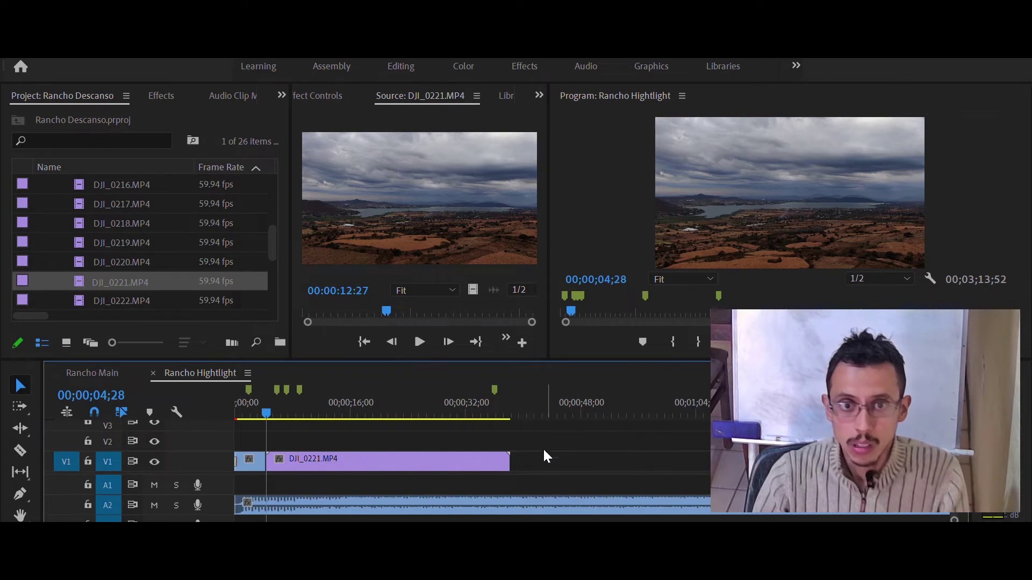
# Speed the DJI_0221 clip up to 179.95%.
pyautogui.click(515, 454)
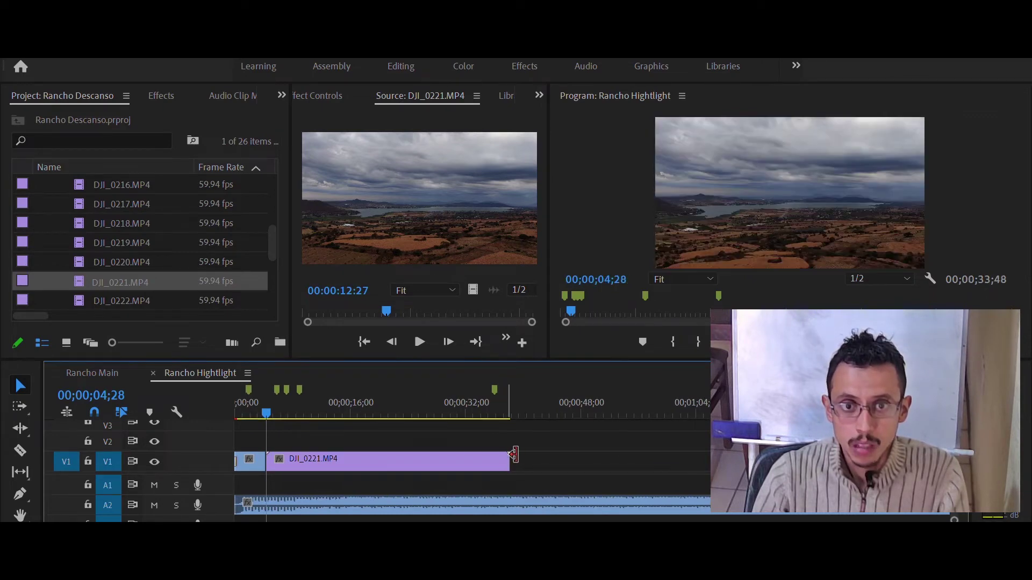
pyautogui.hotkey('ctrl', 'r')
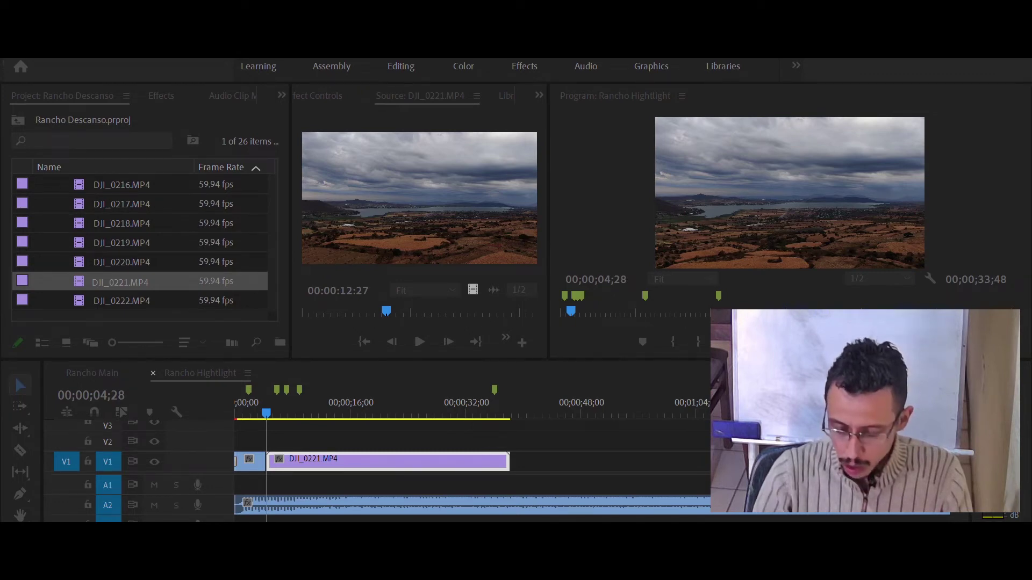
pyautogui.press('Return')
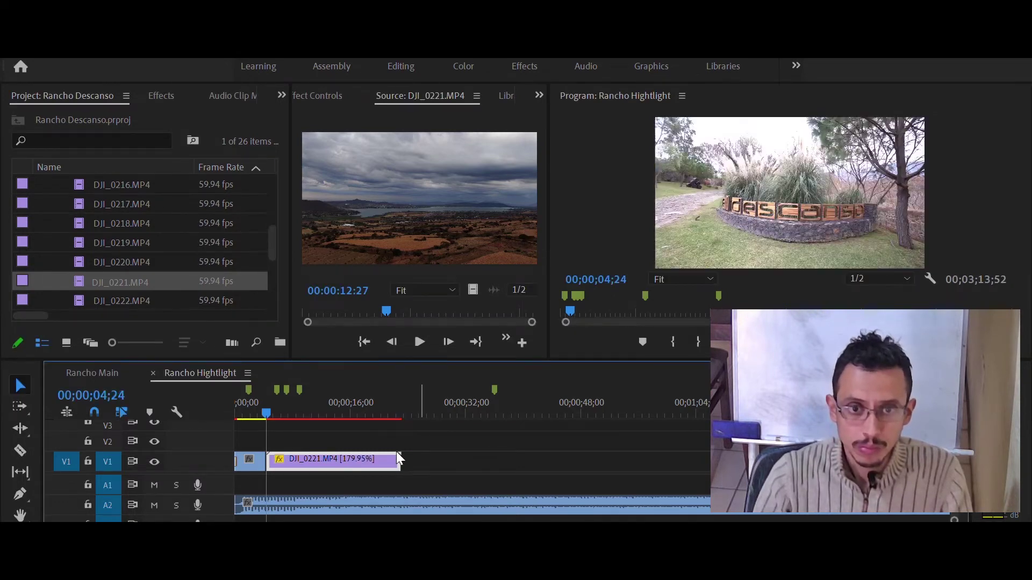
# Trim both ends of DJI_0221, close the gap before it, and play it back.
pyautogui.moveTo(269, 458); pyautogui.dragTo(317, 452)
pyautogui.moveTo(404, 452); pyautogui.dragTo(369, 451)
pyautogui.click(285, 454)
pyautogui.press('Delete')
pyautogui.press('space')
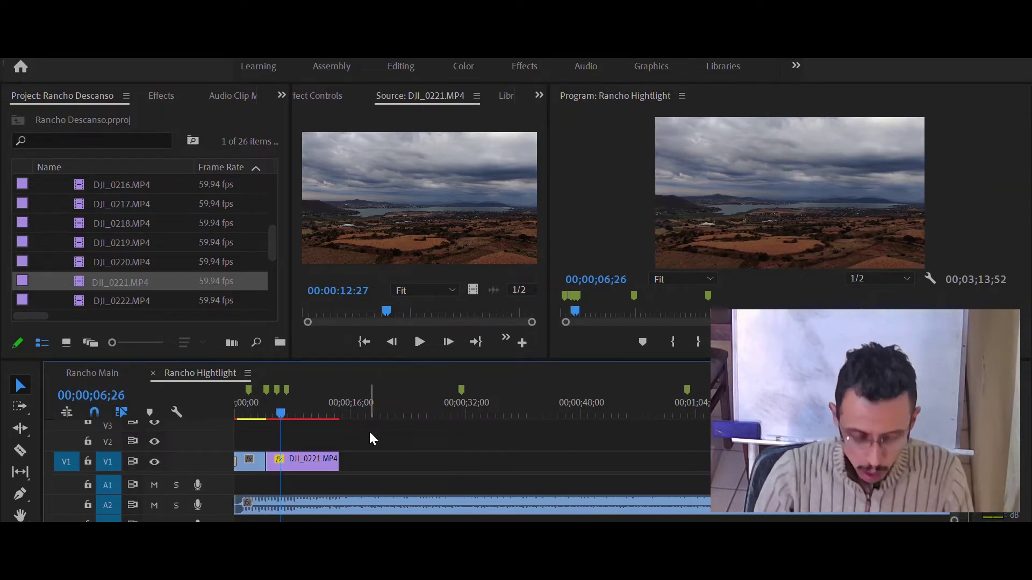
# Insert the next clip, C0053, after DJI_0221.
pyautogui.press('Down')
pyautogui.press('.')
pyautogui.press('Up')
pyautogui.press('Up')
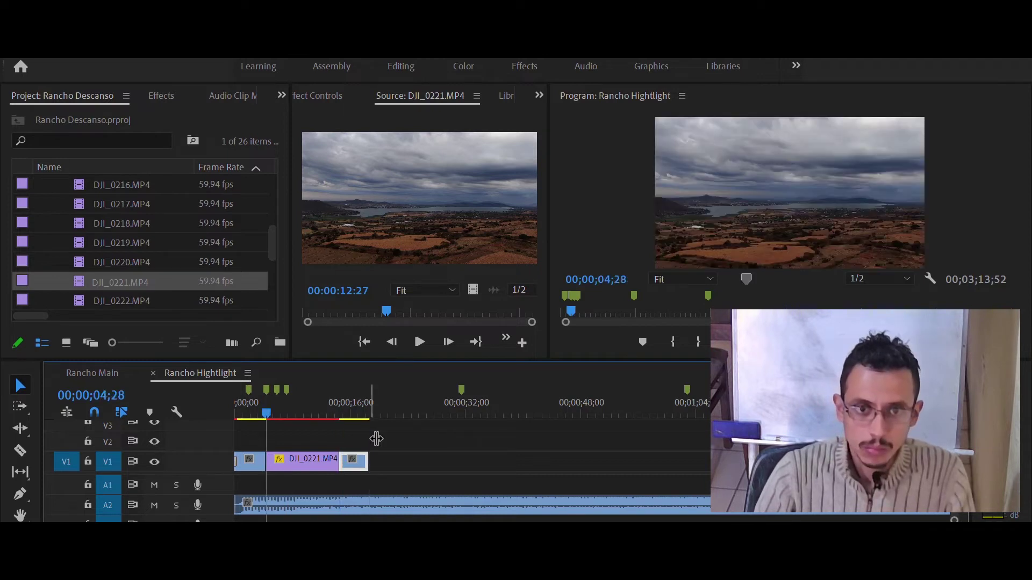
# Raise DJI_0221's speed to 300% in two Speed/Duration passes.
pyautogui.press('d')
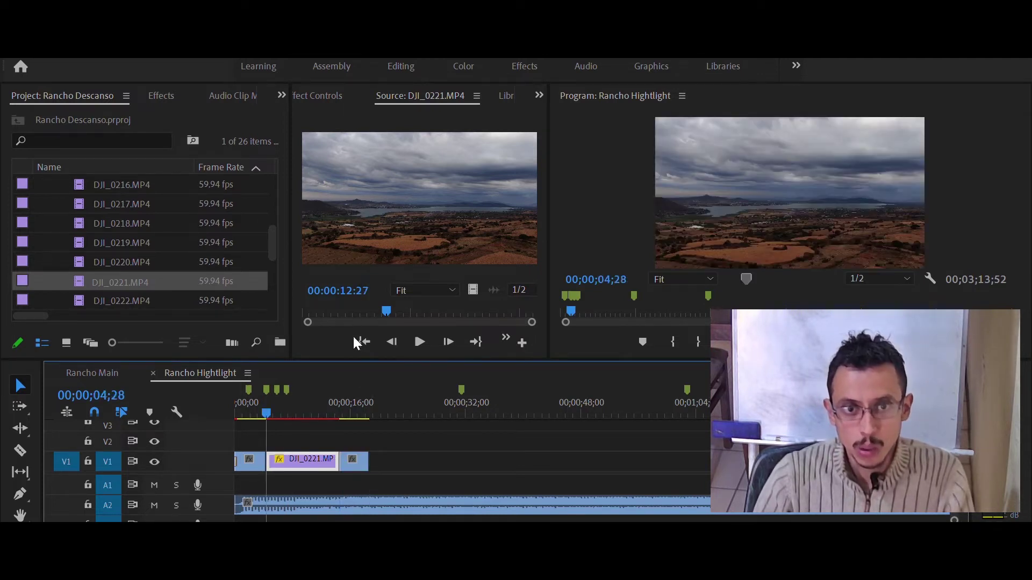
pyautogui.hotkey('ctrl', 'r')
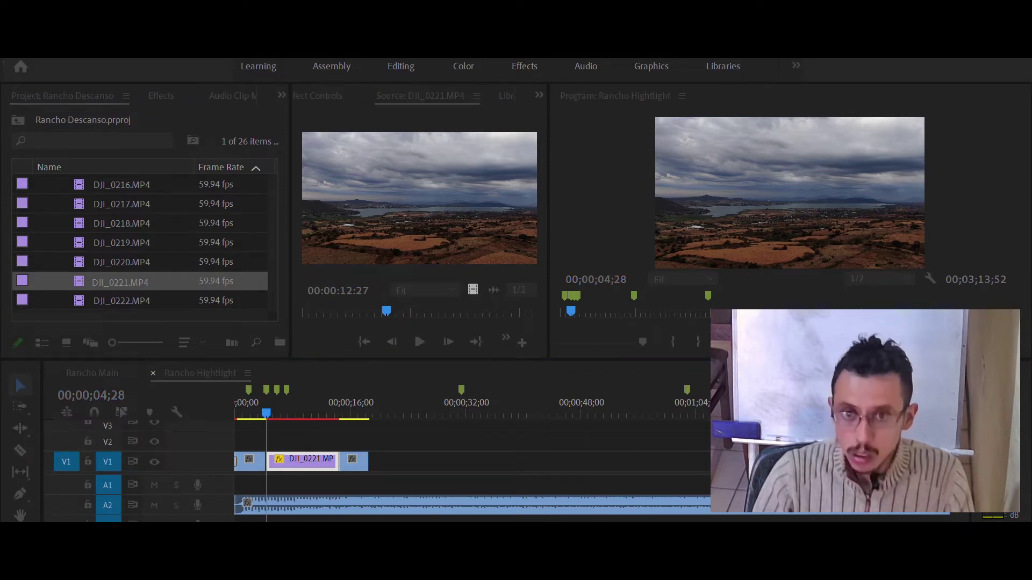
pyautogui.press('Return')
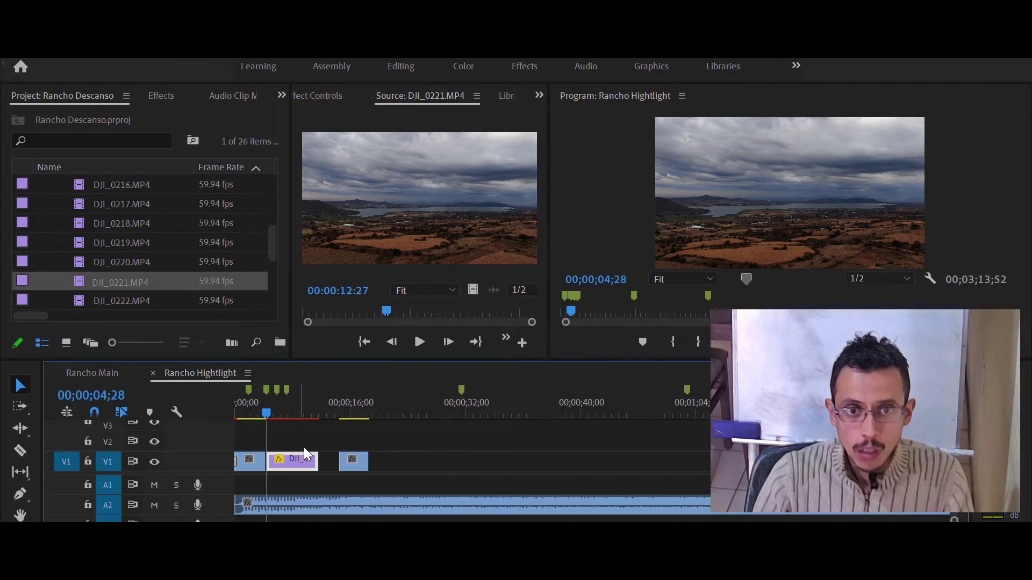
pyautogui.hotkey('ctrl', 'r')
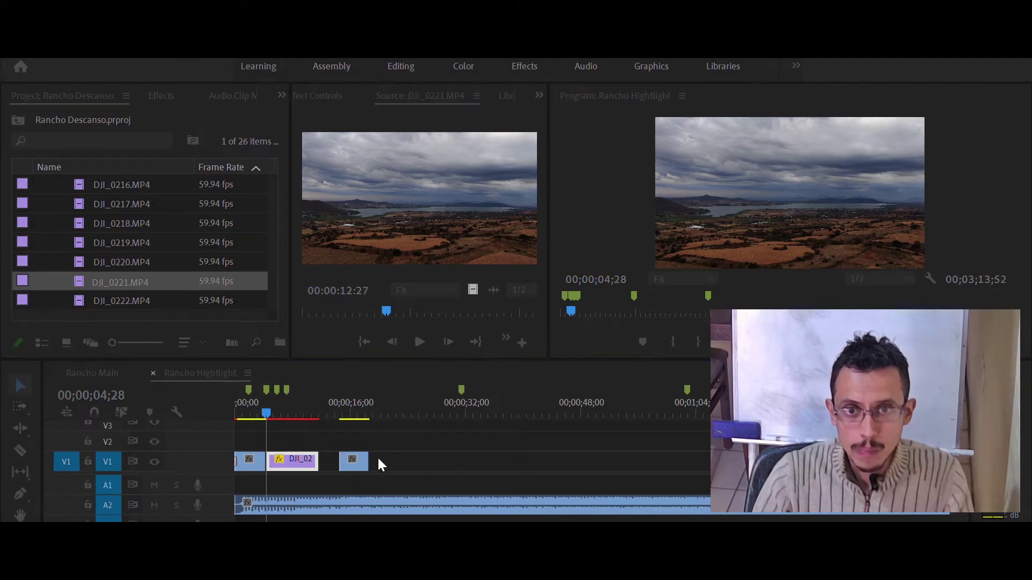
pyautogui.press('Return')
# Ripple-delete the gap after DJI_0221 so C0053 follows directly, zooming out to see all three clips.
pyautogui.click(309, 461)
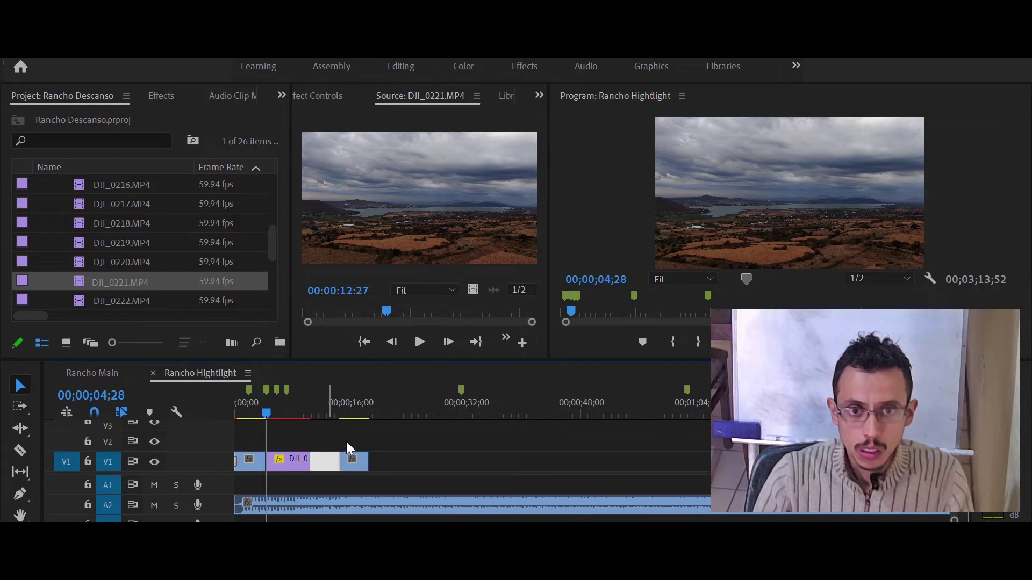
pyautogui.press('Delete')
pyautogui.press('Down')
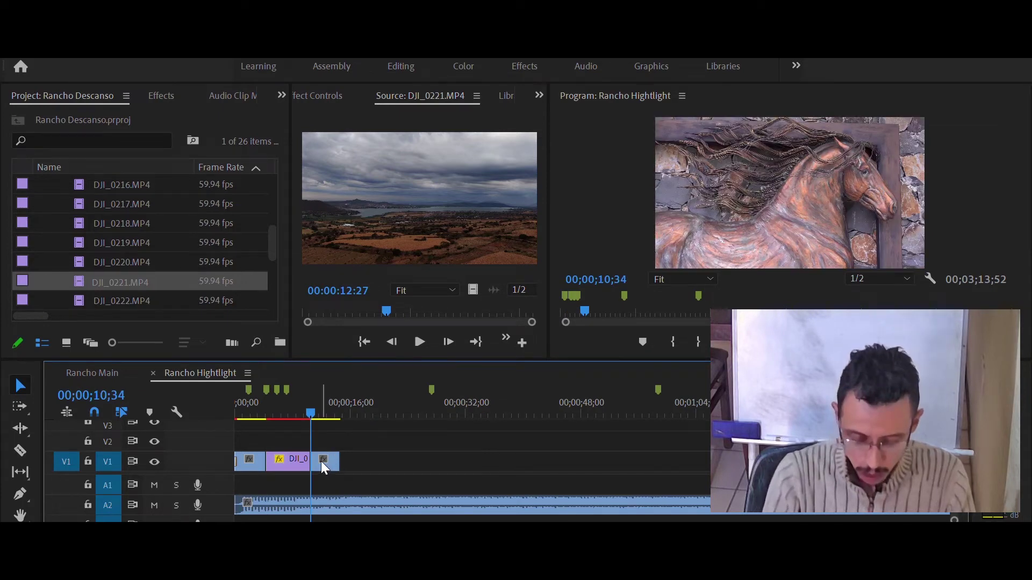
pyautogui.press('=')
pyautogui.press('=')
pyautogui.press('=')
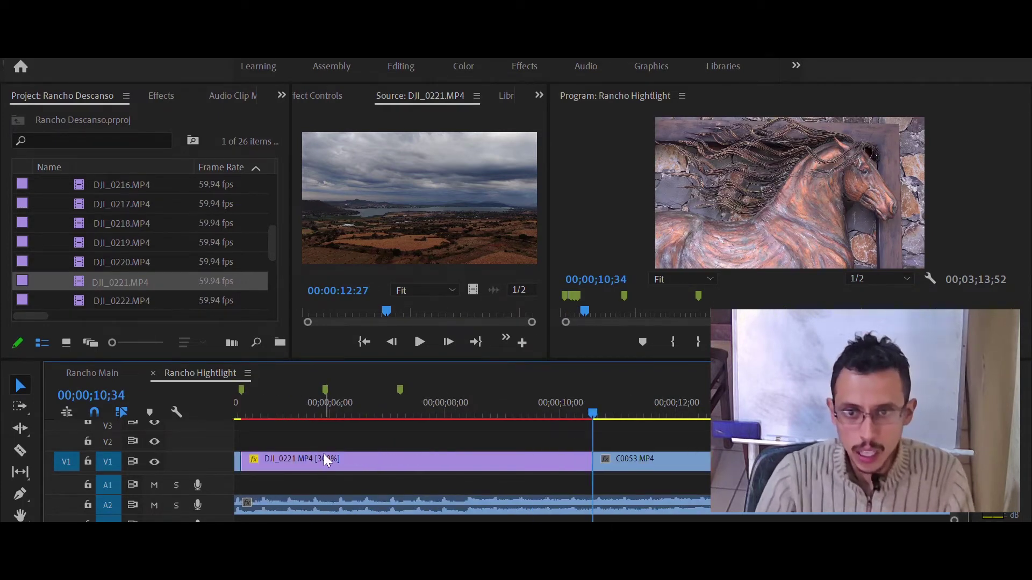
pyautogui.scroll(3, 436, 459)
pyautogui.press('-')
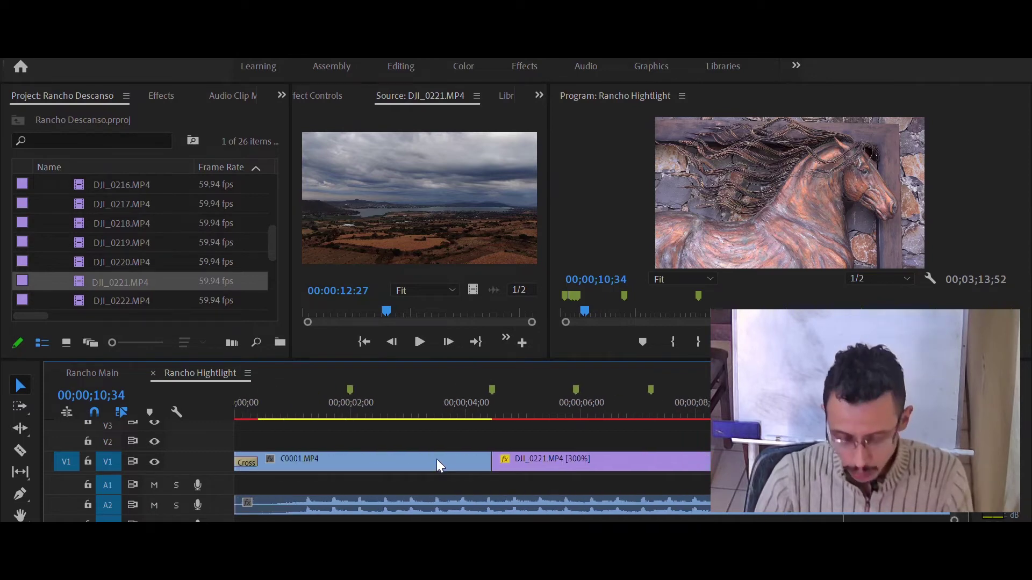
pyautogui.press('-')
# Add default Cross Dissolves at the C0001/DJI_0221 and DJI_0221/C0053 cuts.
pyautogui.click(467, 454)
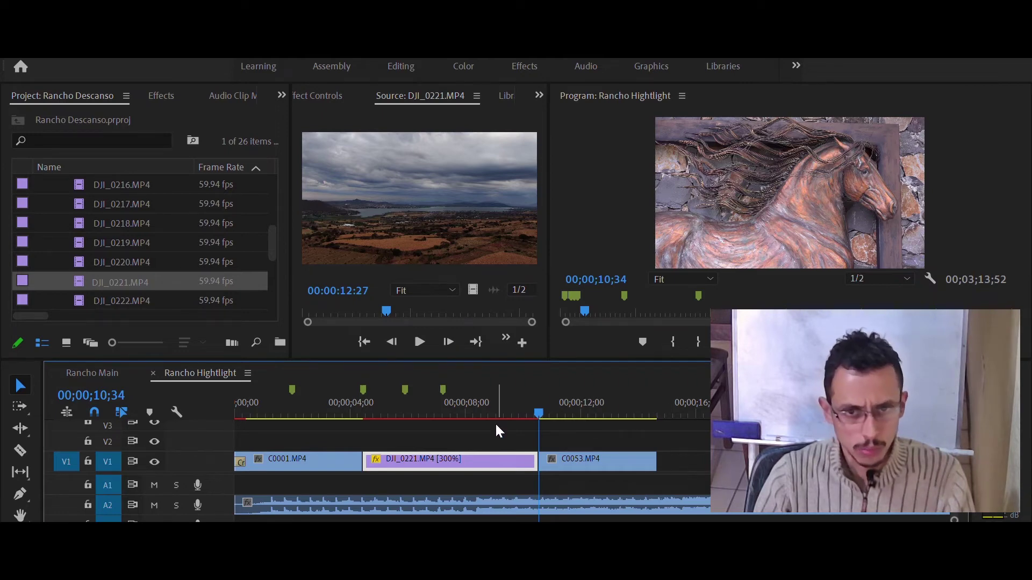
pyautogui.click(365, 456)
pyautogui.hotkey('ctrl', 'd')
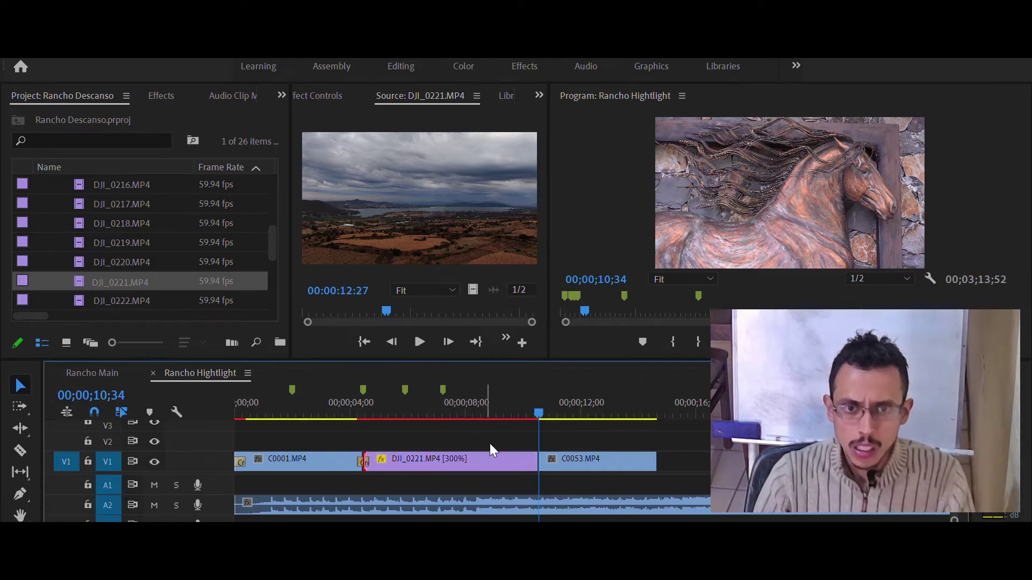
pyautogui.click(544, 458)
pyautogui.hotkey('ctrl', 'd')
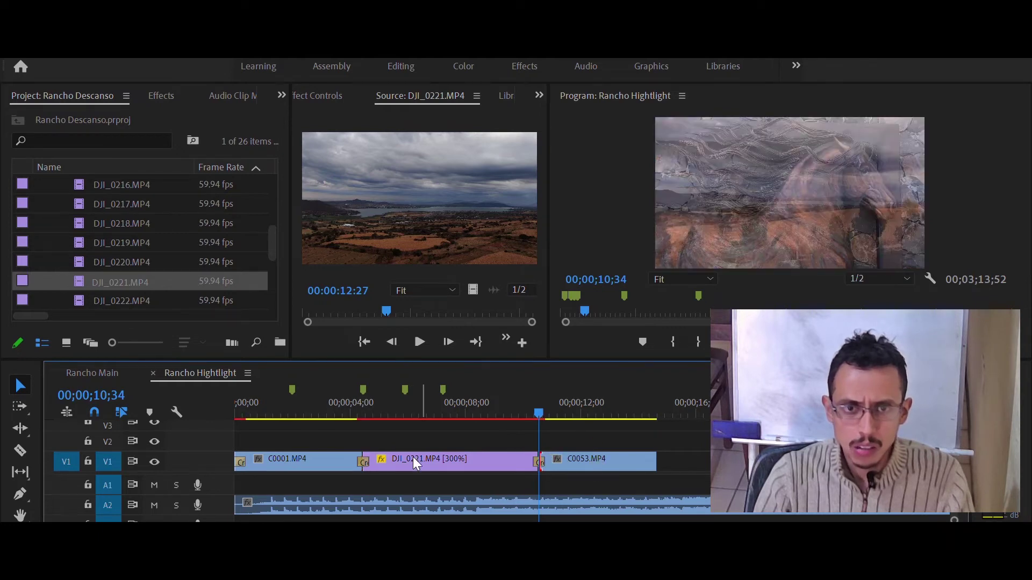
pyautogui.click(677, 442)
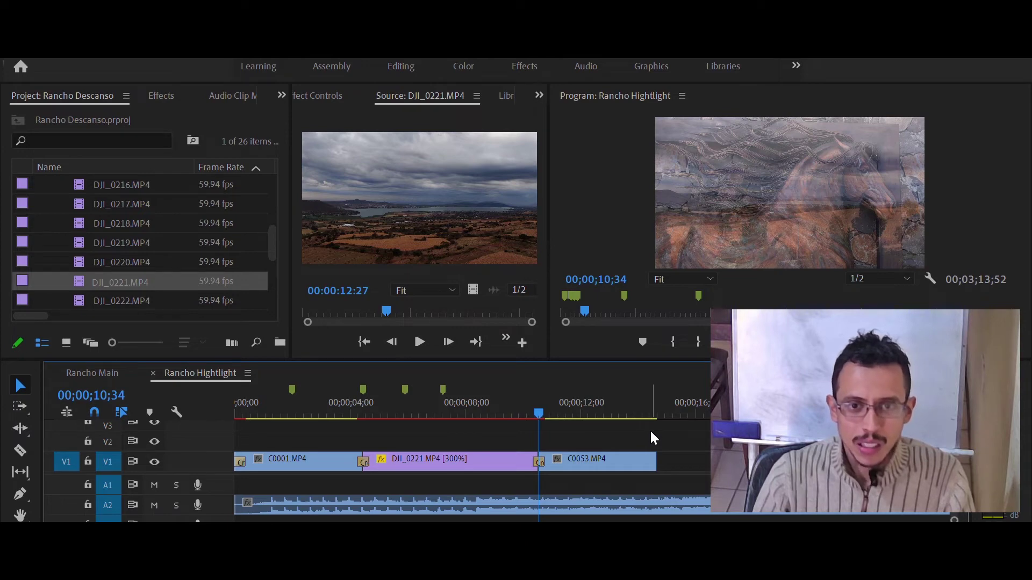
# Play the C0001, DJI_0221 and C0053 section to review the dissolves, then drag the V1 clips later.
pyautogui.press('Up')
pyautogui.press('Up')
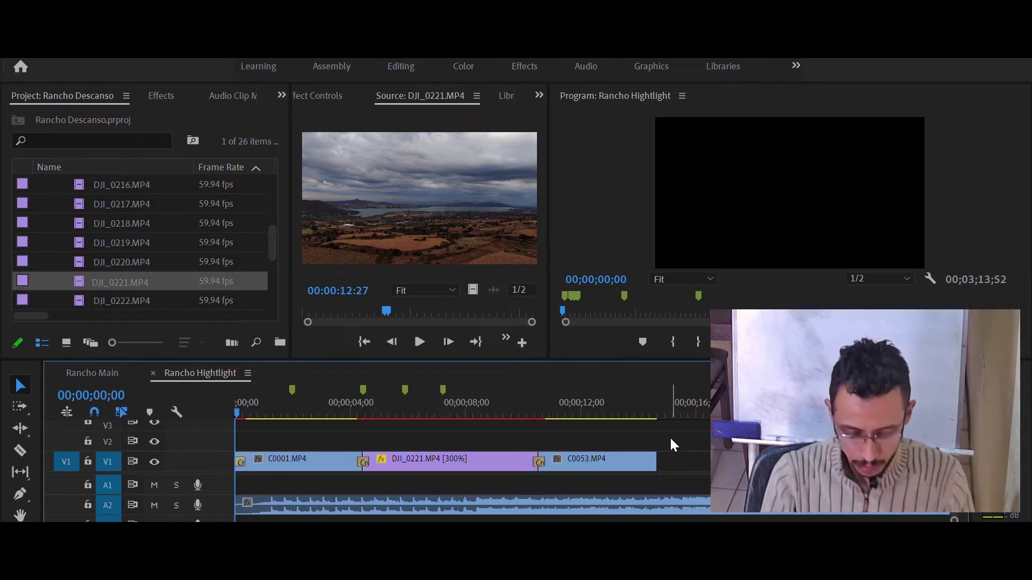
pyautogui.press('-')
pyautogui.press('-')
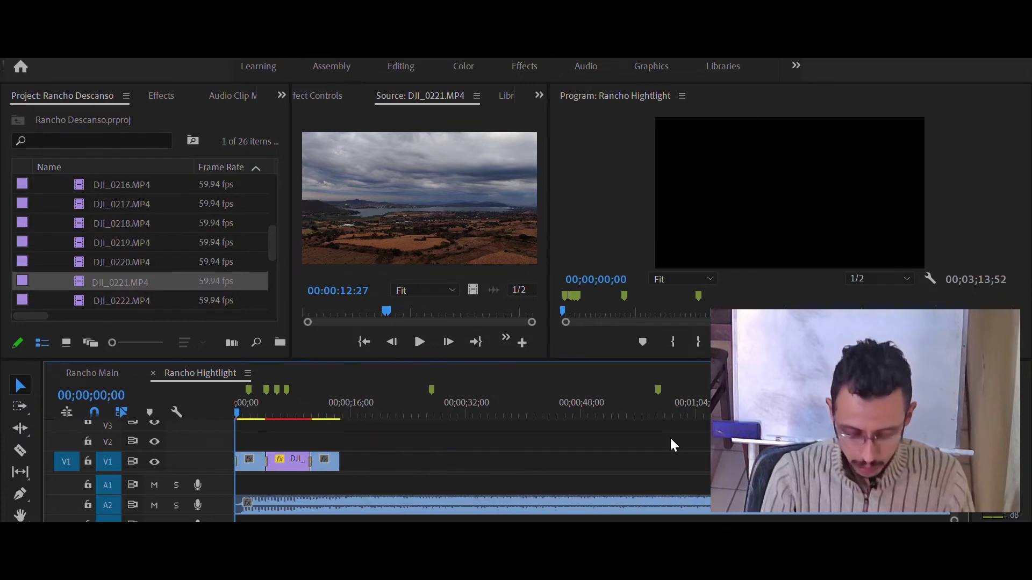
pyautogui.press('-')
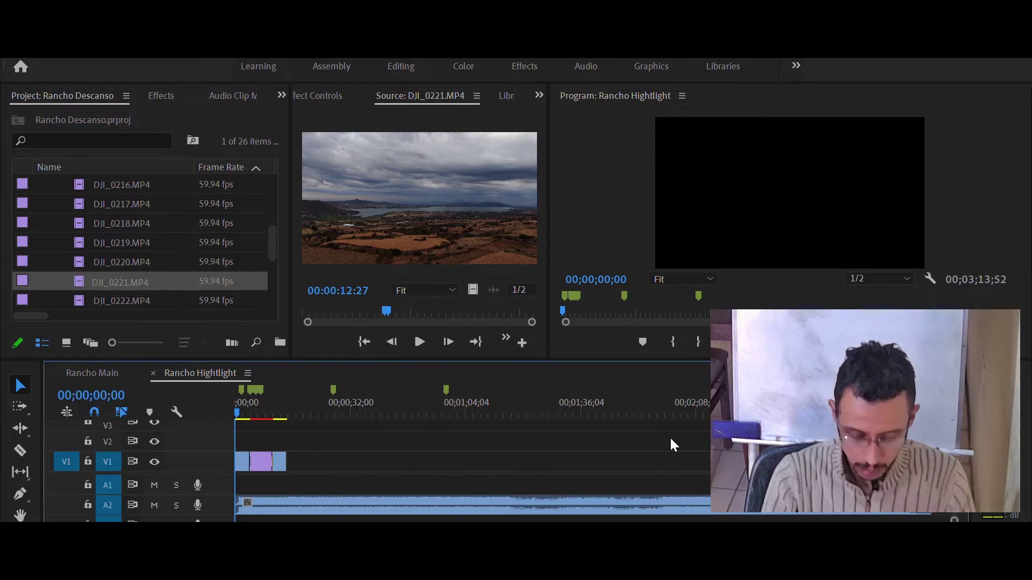
pyautogui.press('=')
pyautogui.press('=')
pyautogui.press('=')
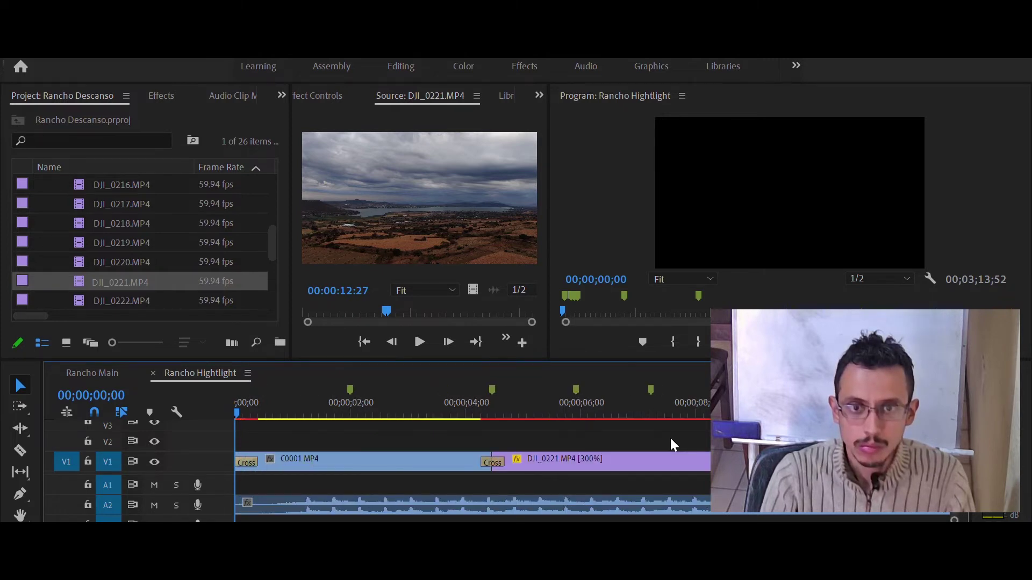
pyautogui.press('-')
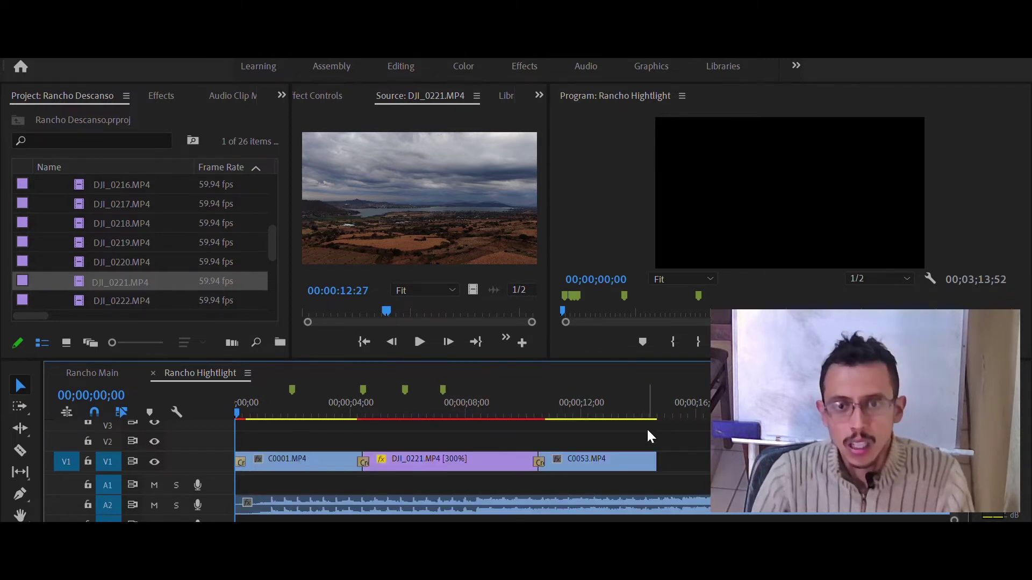
pyautogui.click(592, 455)
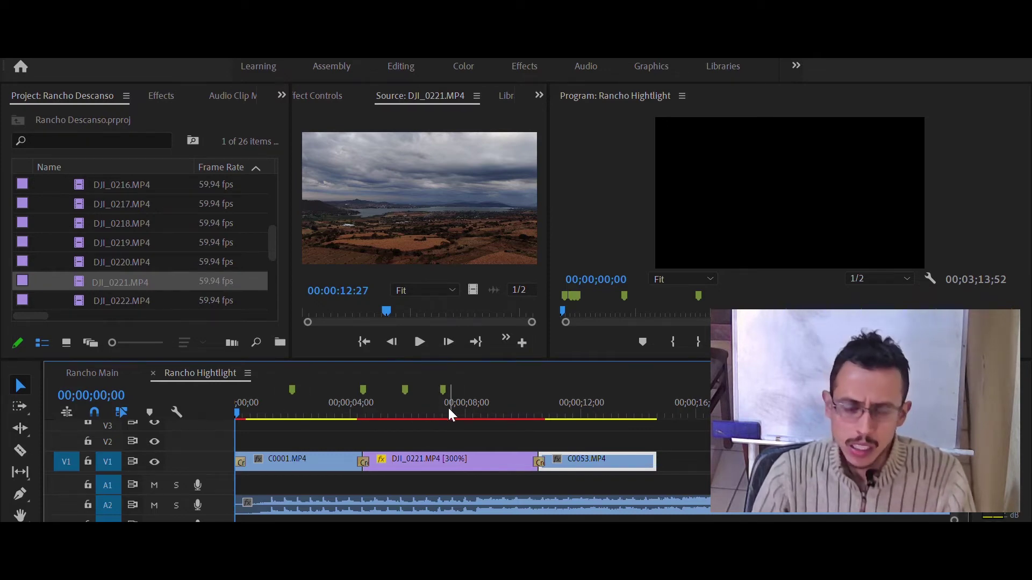
pyautogui.press('space')
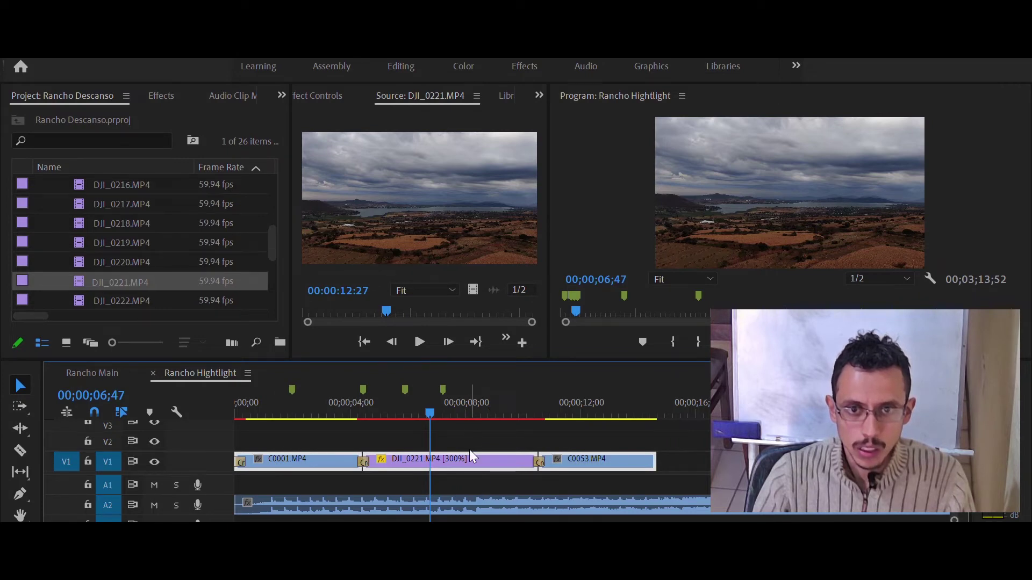
pyautogui.moveTo(414, 448); pyautogui.dragTo(495, 449)
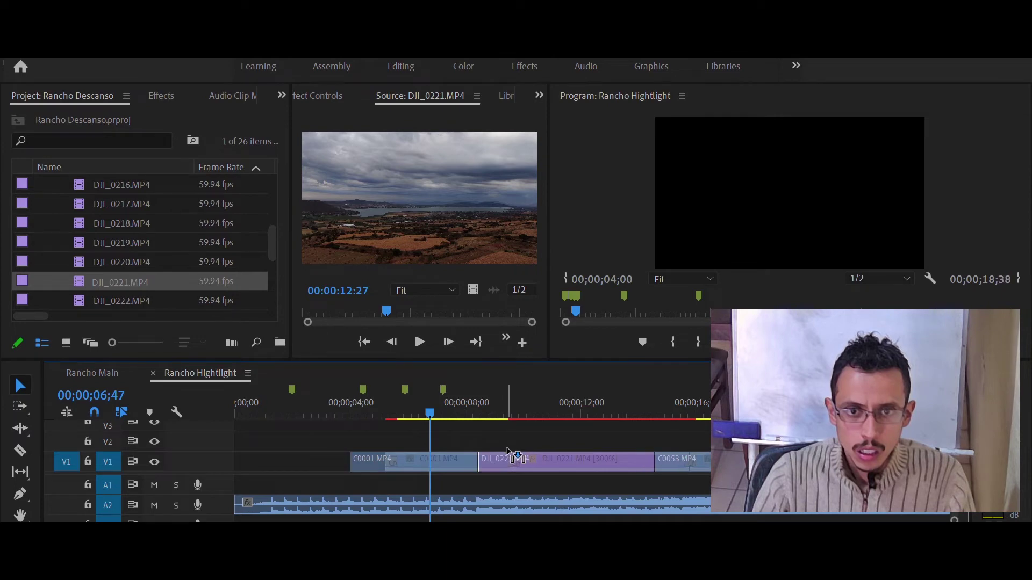
# Shift the V1 clips and A2 music later, then close the opening gap so they start at zero.
pyautogui.moveTo(495, 449); pyautogui.dragTo(504, 452)
pyautogui.moveTo(242, 505); pyautogui.dragTo(345, 505)
pyautogui.click(298, 454)
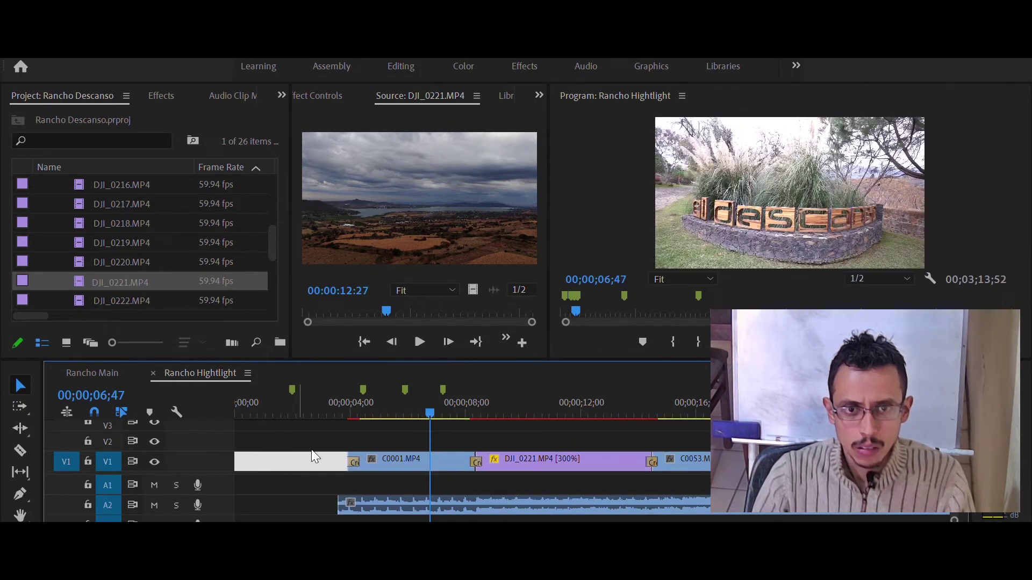
pyautogui.press('Delete')
# Trim the A2 audio's head, give it a Constant Power fade-in, and preview it.
pyautogui.moveTo(255, 492); pyautogui.dragTo(265, 494)
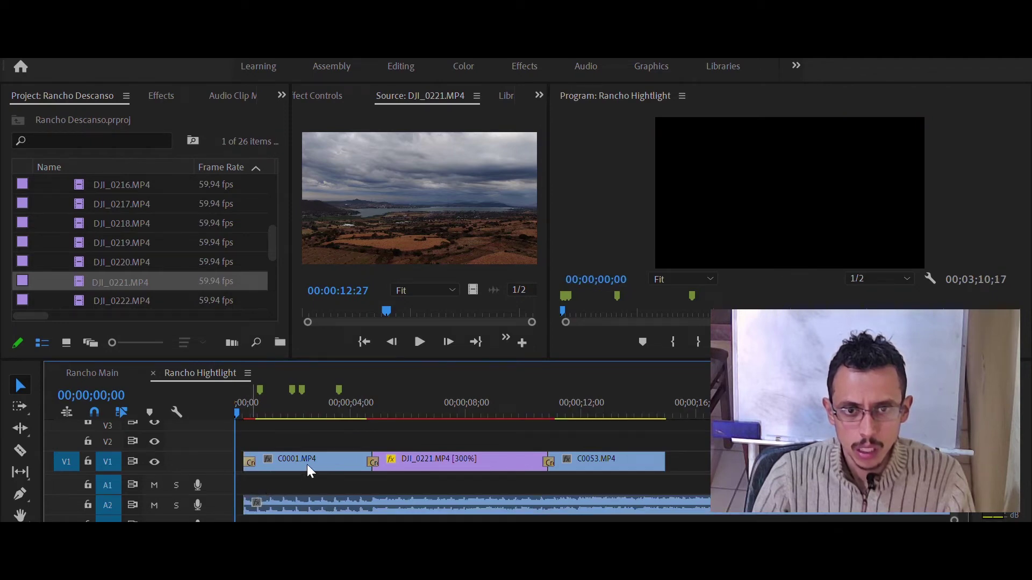
pyautogui.click(264, 495)
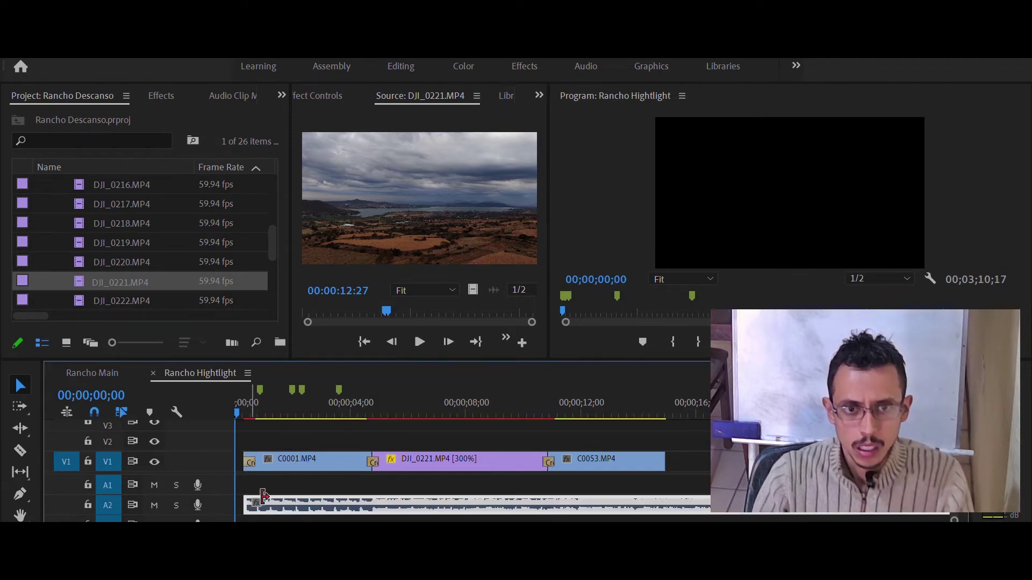
pyautogui.hotkey('ctrl', 'shift', 'd')
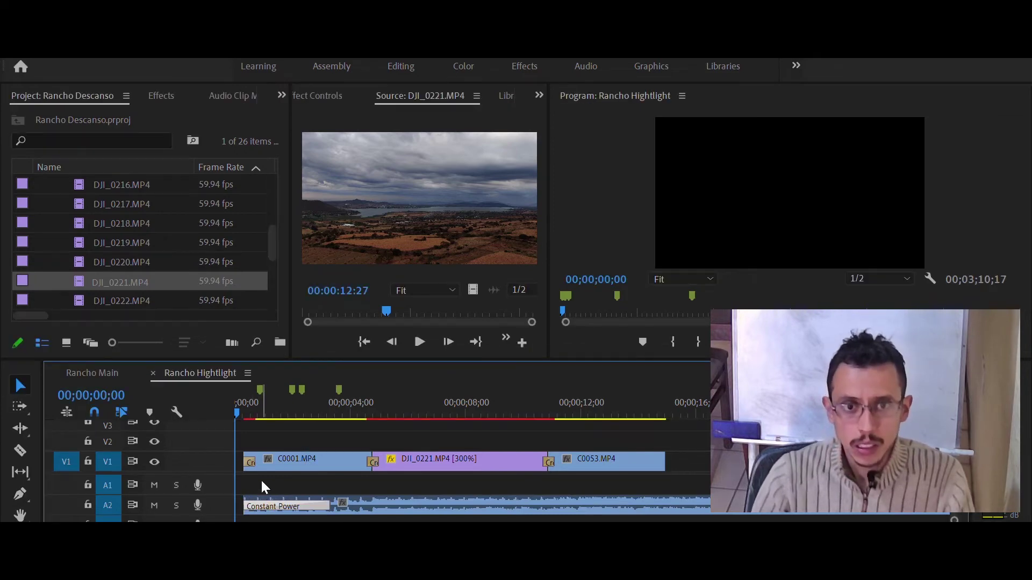
pyautogui.press('w')
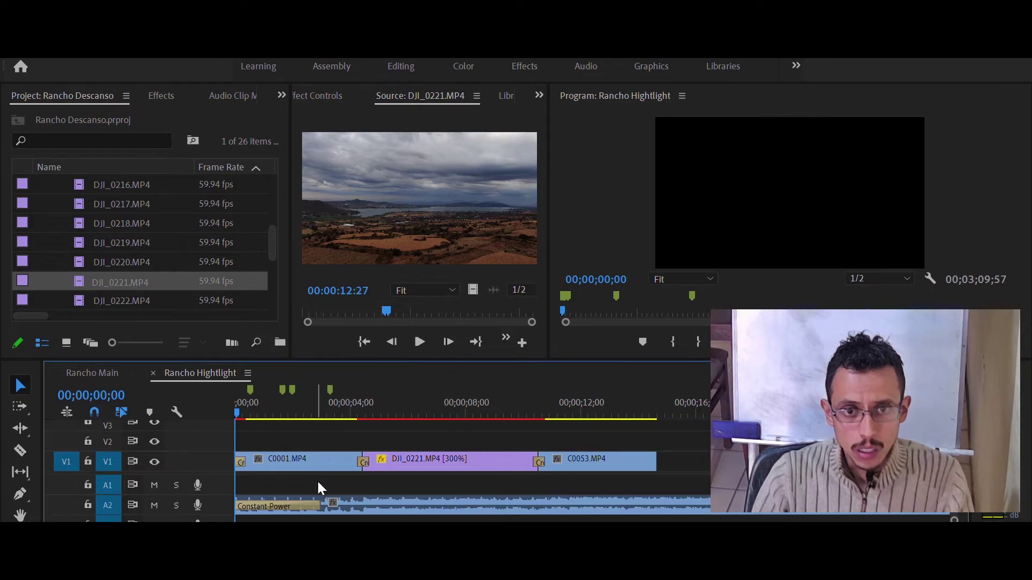
pyautogui.press('space')
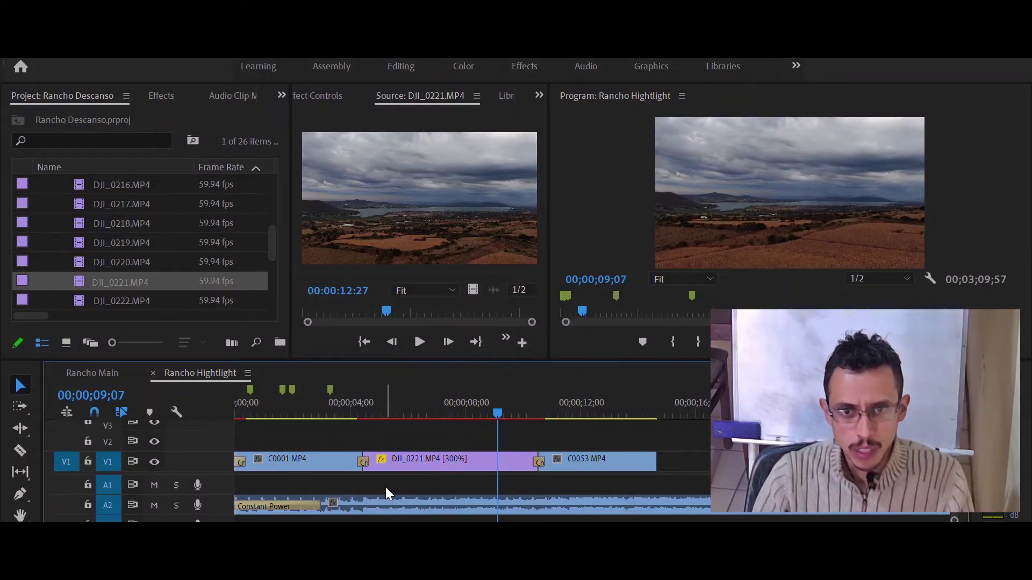
# Move the DJI_0221/C0053 cut earlier and review it around the 8-second mark.
pyautogui.click(454, 401)
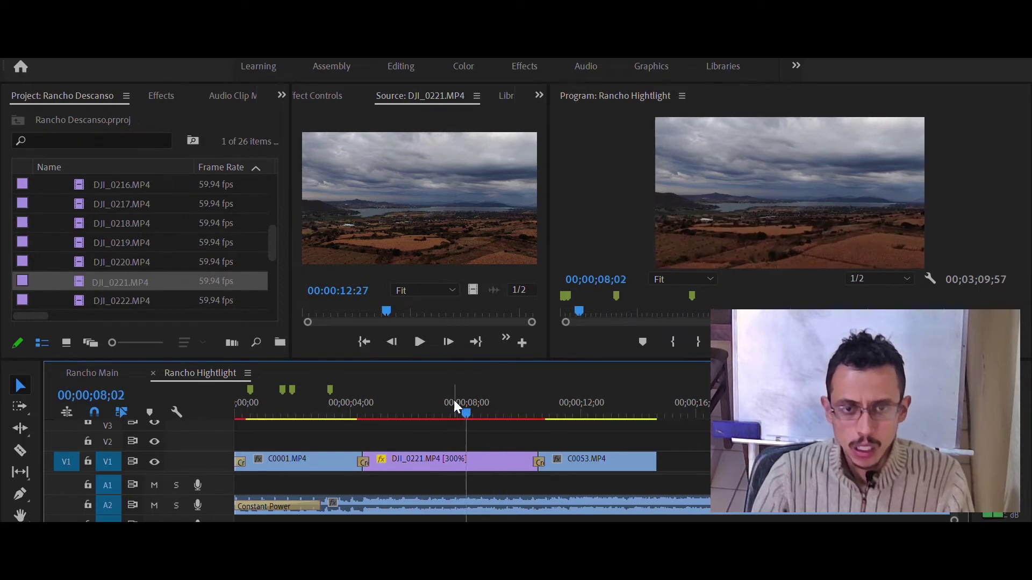
pyautogui.press('space')
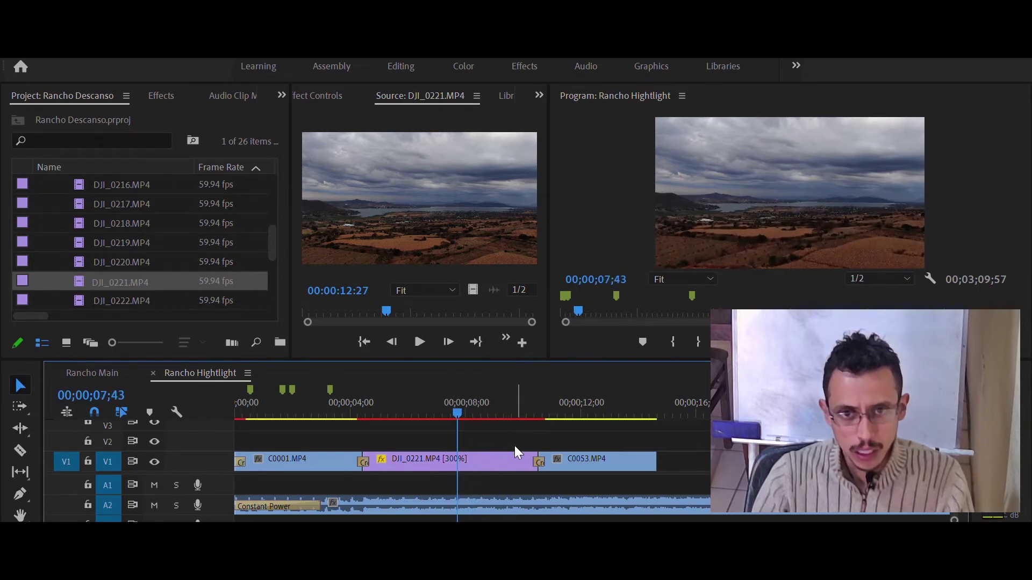
pyautogui.moveTo(538, 452); pyautogui.dragTo(459, 450)
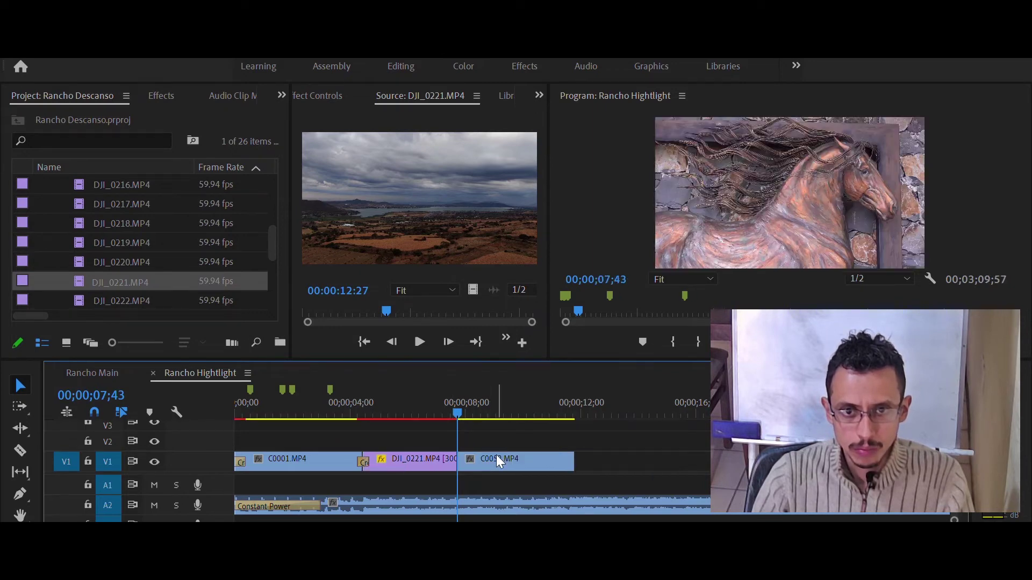
pyautogui.press('space')
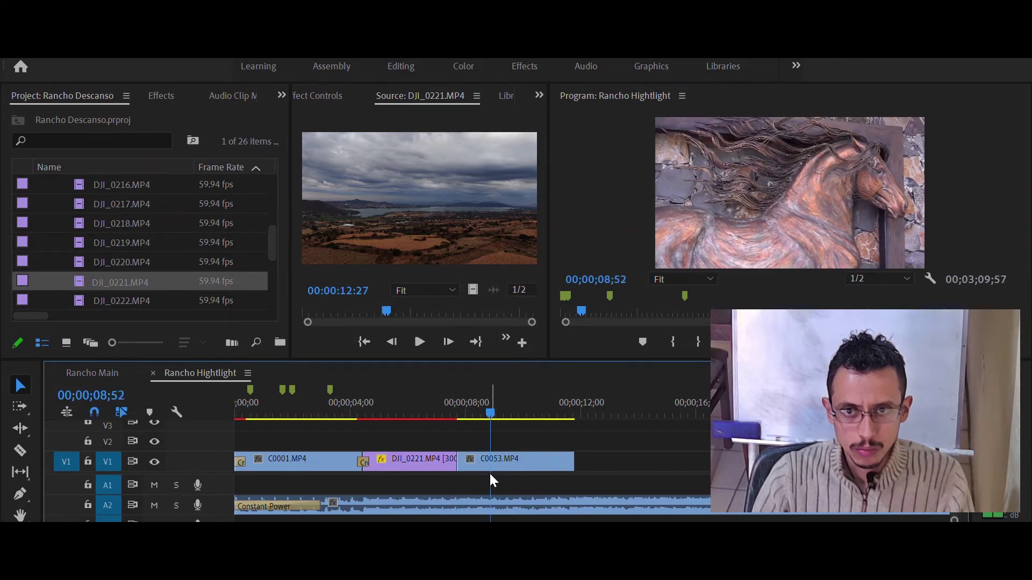
pyautogui.hotkey('ctrl', 'd')
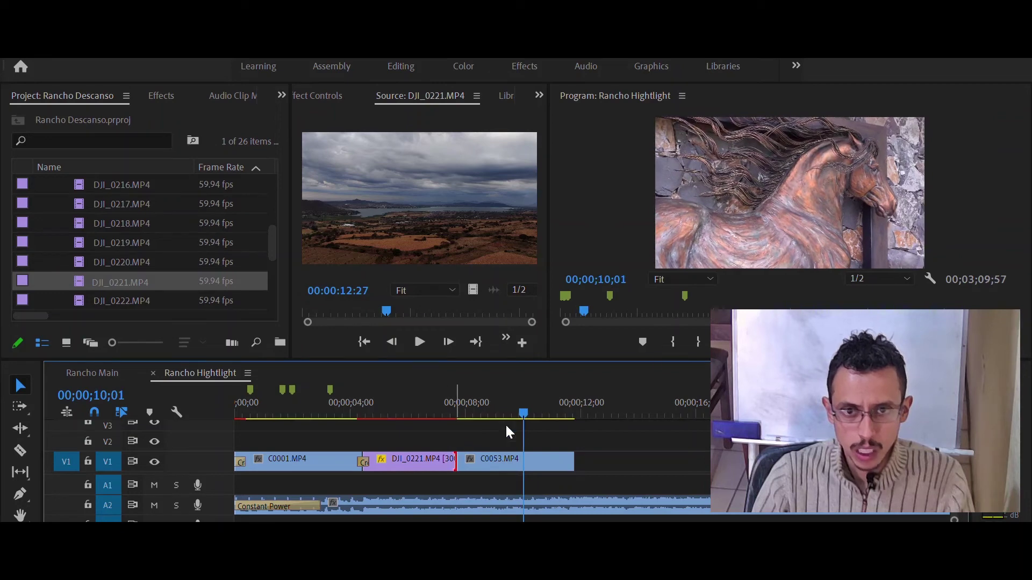
# Slow C0053 to 50%, trim its end, and extend it to remove the black gap.
pyautogui.click(548, 463)
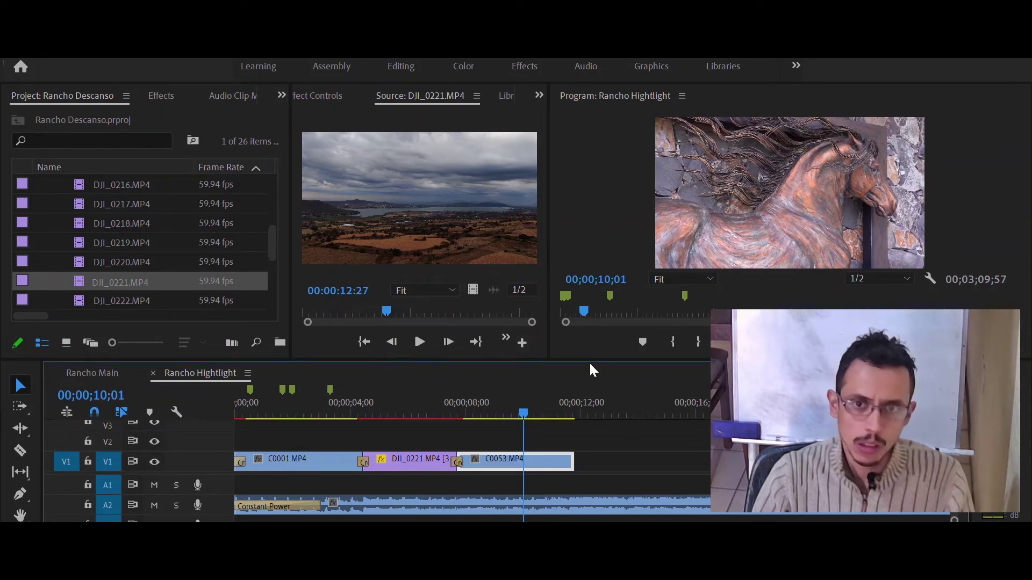
pyautogui.hotkey('ctrl', 'm')
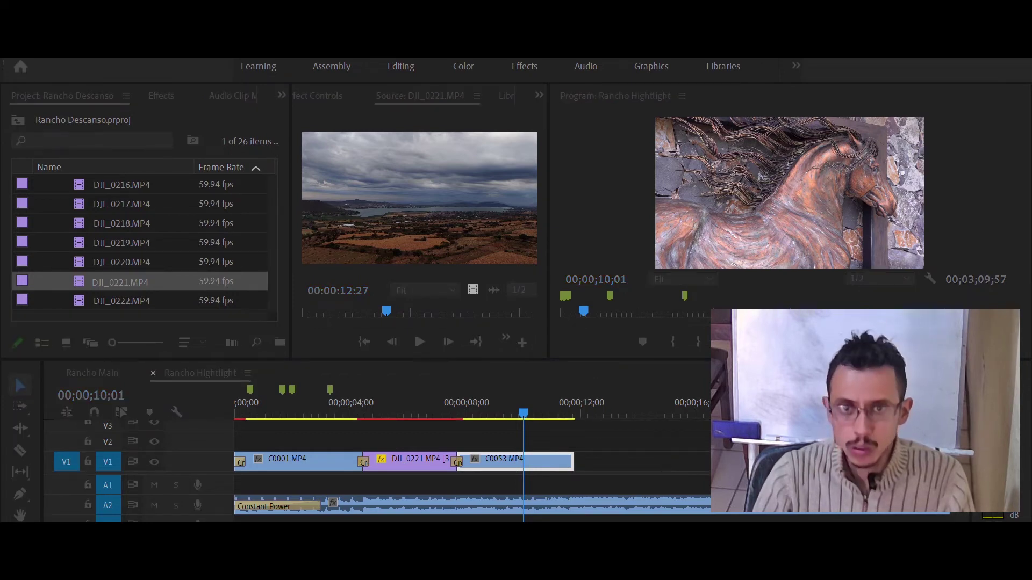
pyautogui.press('Return')
pyautogui.moveTo(691, 460); pyautogui.dragTo(551, 458)
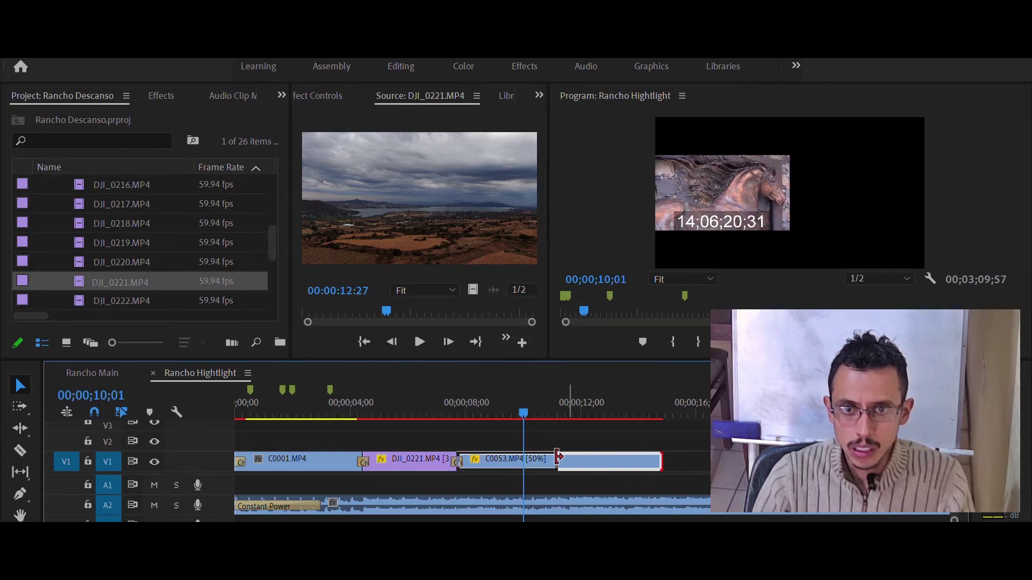
pyautogui.hotkey('shift', 'k')
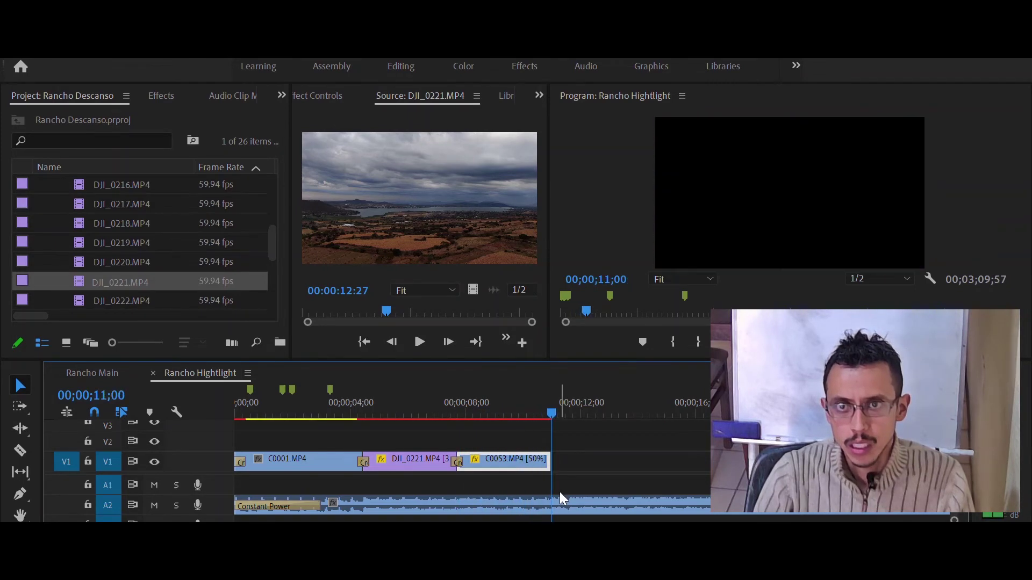
pyautogui.press('space')
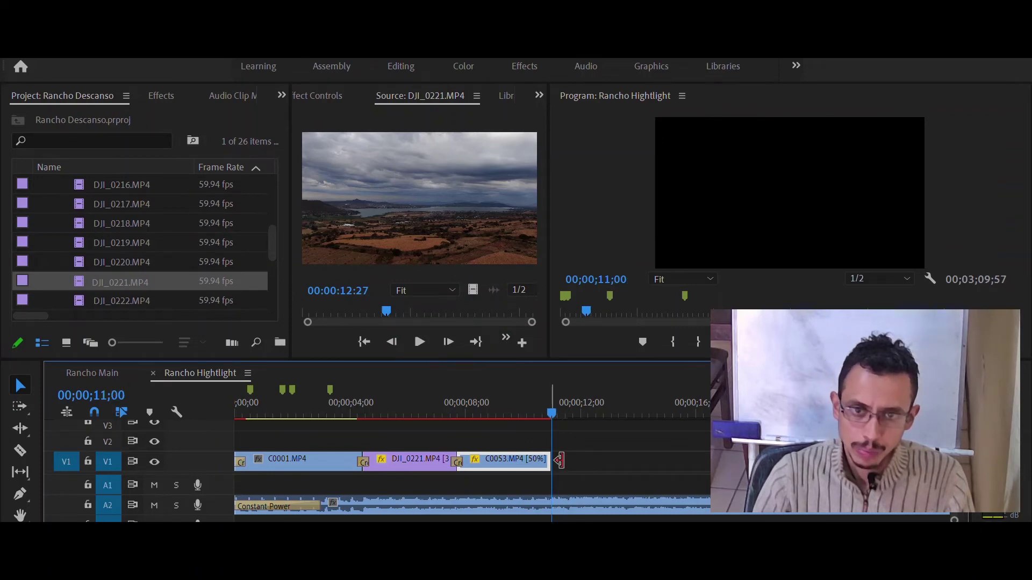
pyautogui.moveTo(550, 461); pyautogui.dragTo(591, 461)
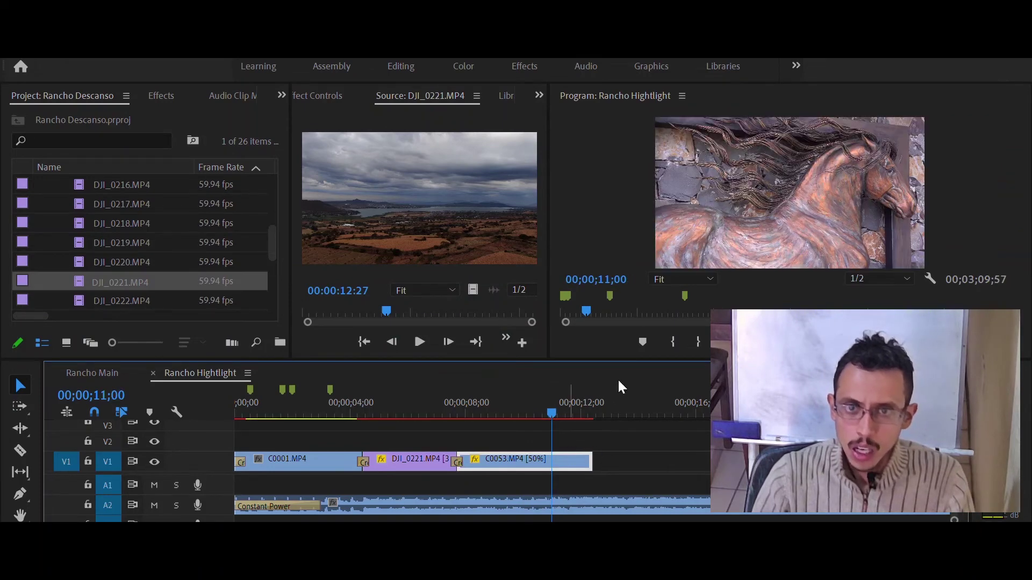
# Slow C0053 further to 40%, then 30%, trimming its end after each change.
pyautogui.press('Return')
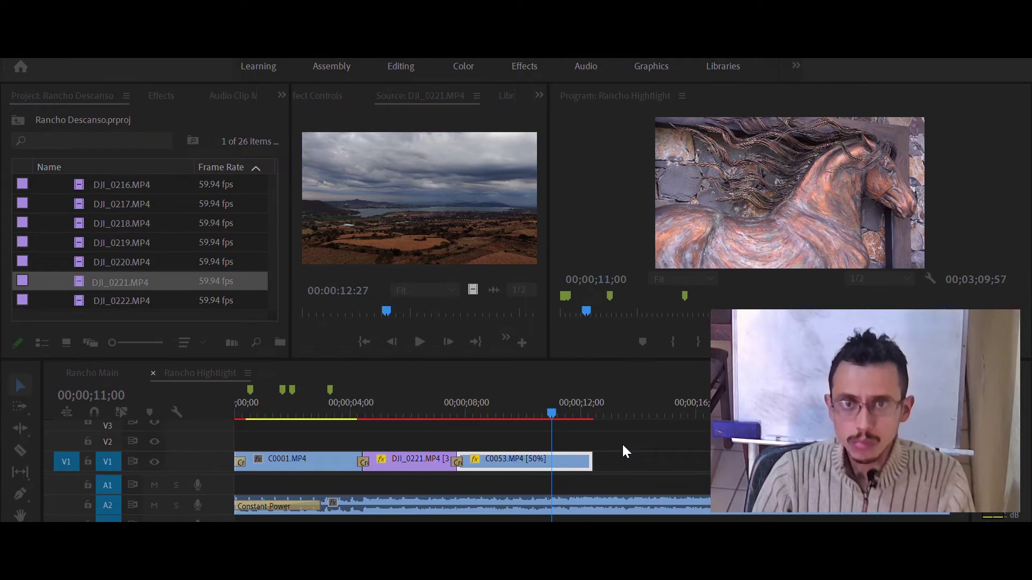
pyautogui.press('Return')
pyautogui.moveTo(633, 460); pyautogui.dragTo(603, 460)
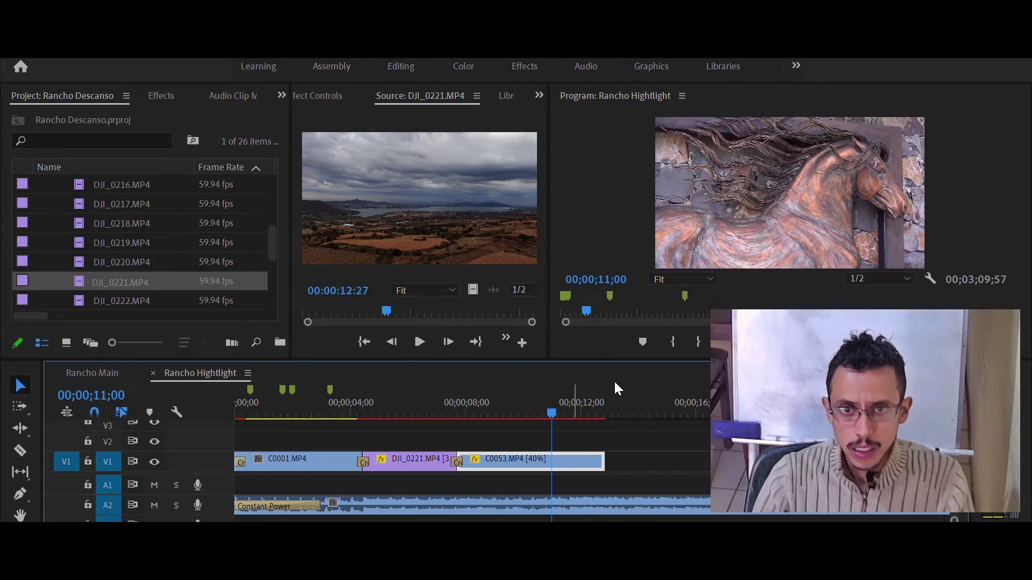
pyautogui.hotkey('ctrl', 'r')
pyautogui.write('30')
pyautogui.press('Return')
pyautogui.moveTo(653, 461); pyautogui.dragTo(606, 461)
# Review C0053 from its start and add a Cross Dissolve at its end edit.
pyautogui.press('Up')
pyautogui.press('space')
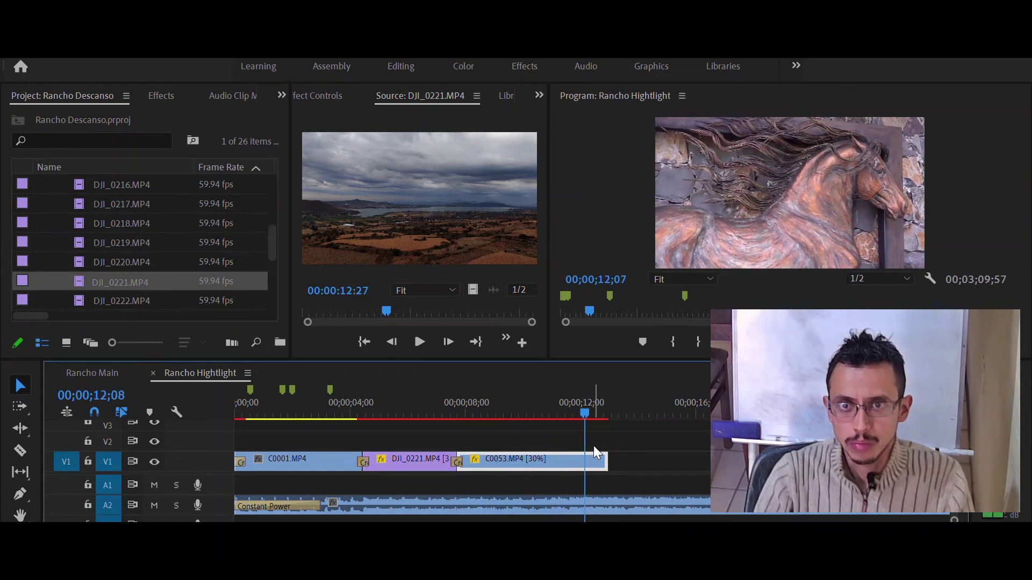
pyautogui.press('Up')
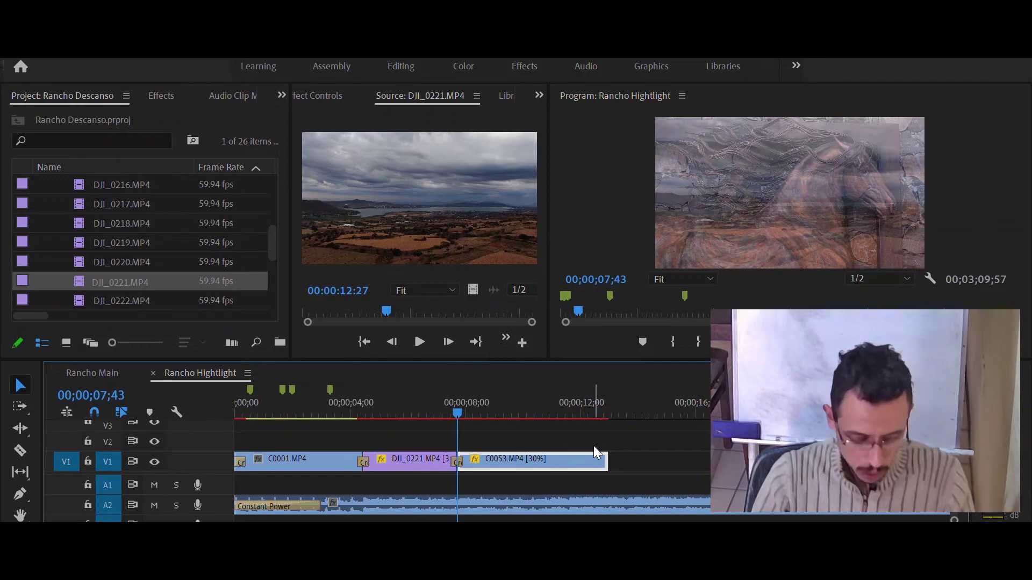
pyautogui.hotkey('ctrl', 'm')
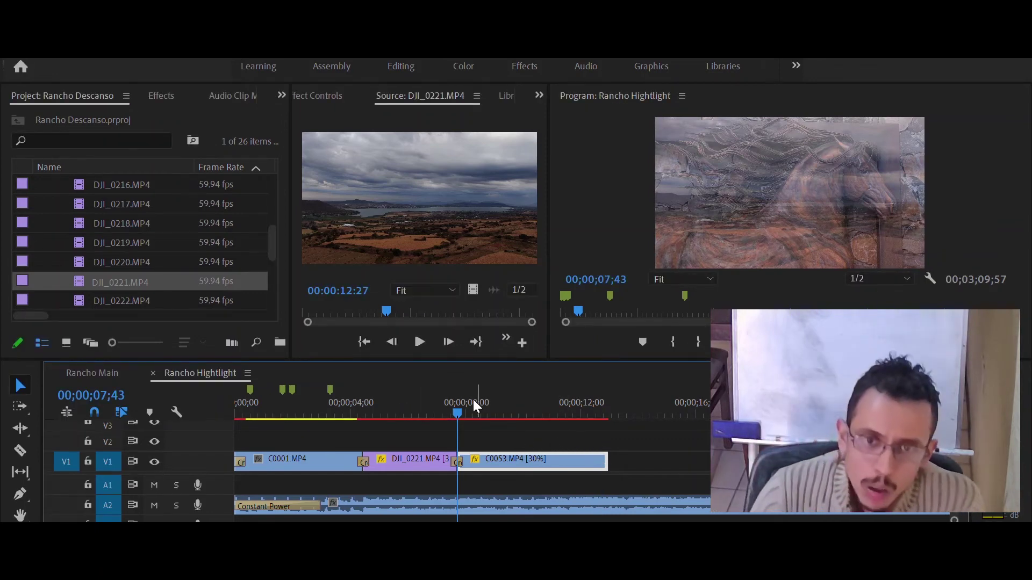
pyautogui.press('Up')
pyautogui.press('Up')
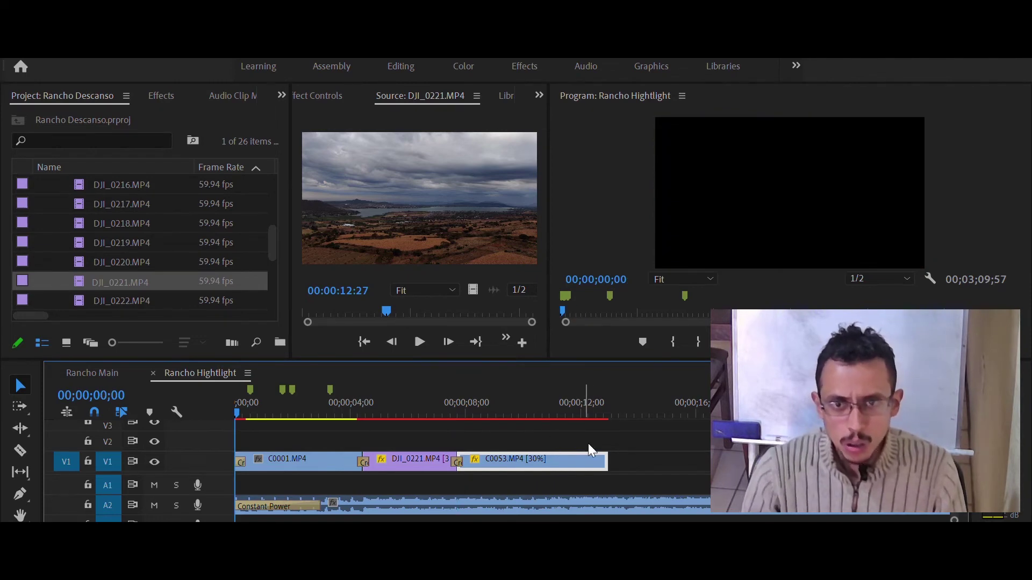
pyautogui.click(613, 457)
pyautogui.hotkey('ctrl', 'd')
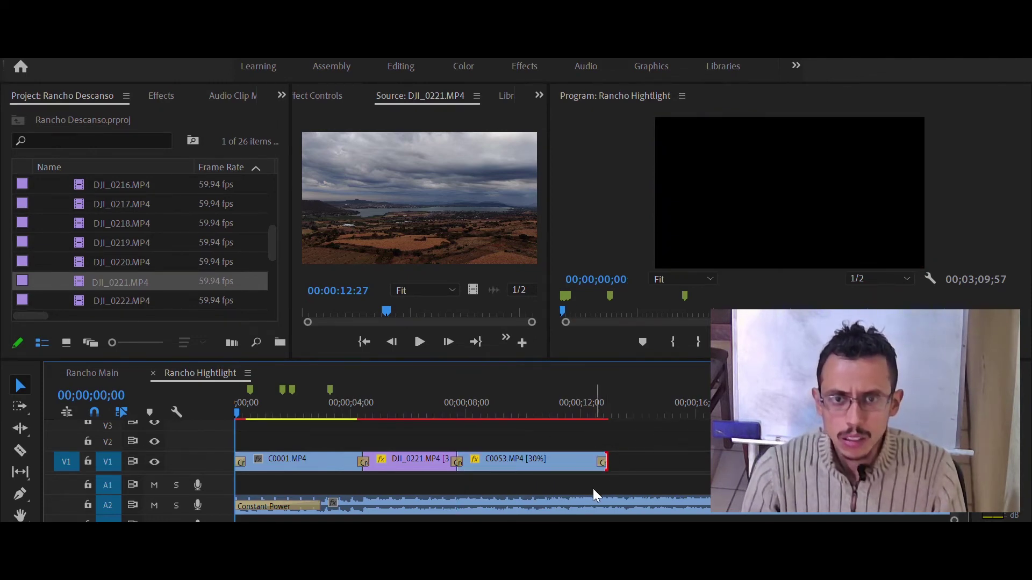
pyautogui.click(644, 472)
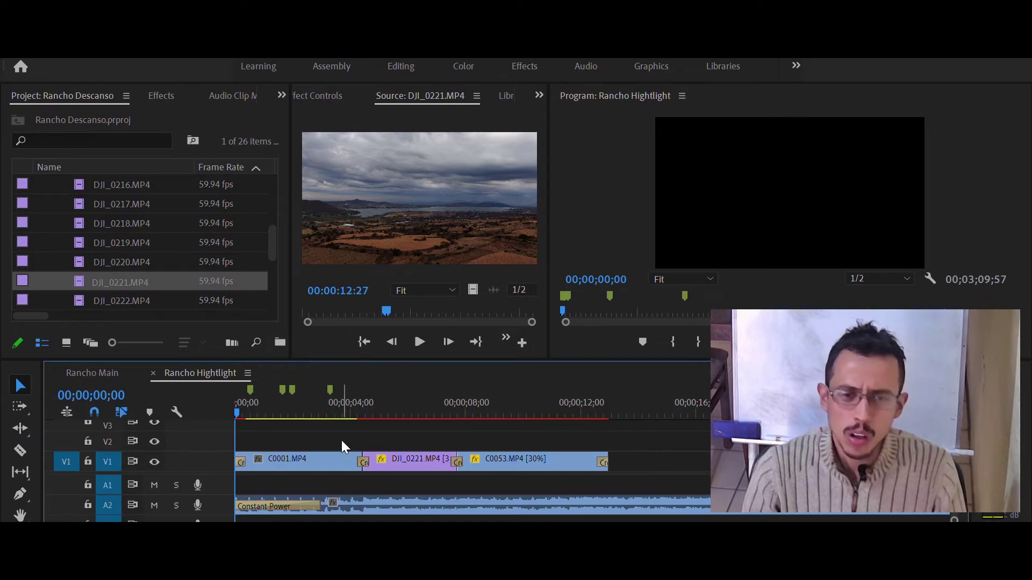
pyautogui.moveTo(274, 240); pyautogui.dragTo(279, 154)
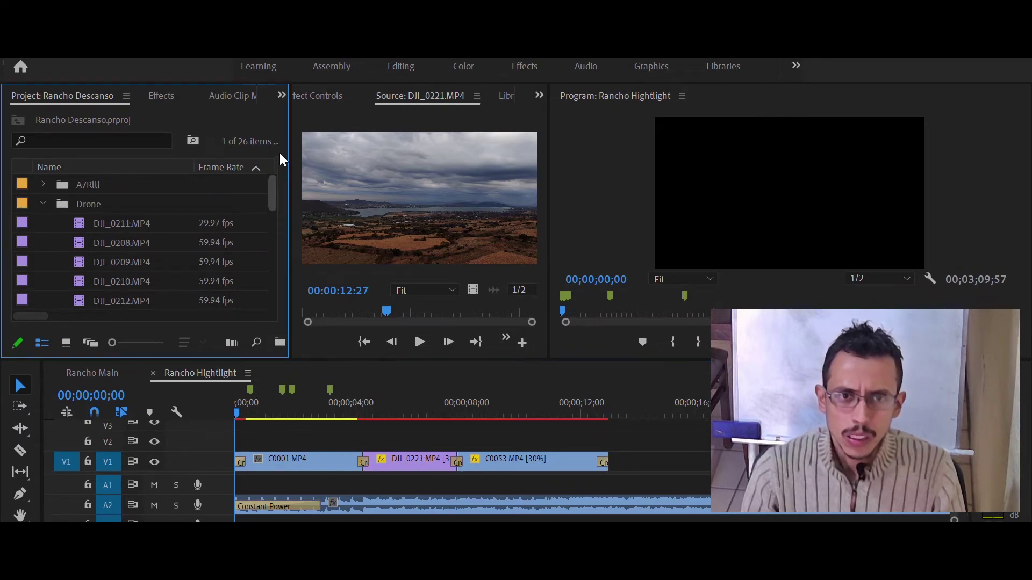
# Collapse the Drone bin and search the Effects panel for the Crop effect.
pyautogui.click(43, 204)
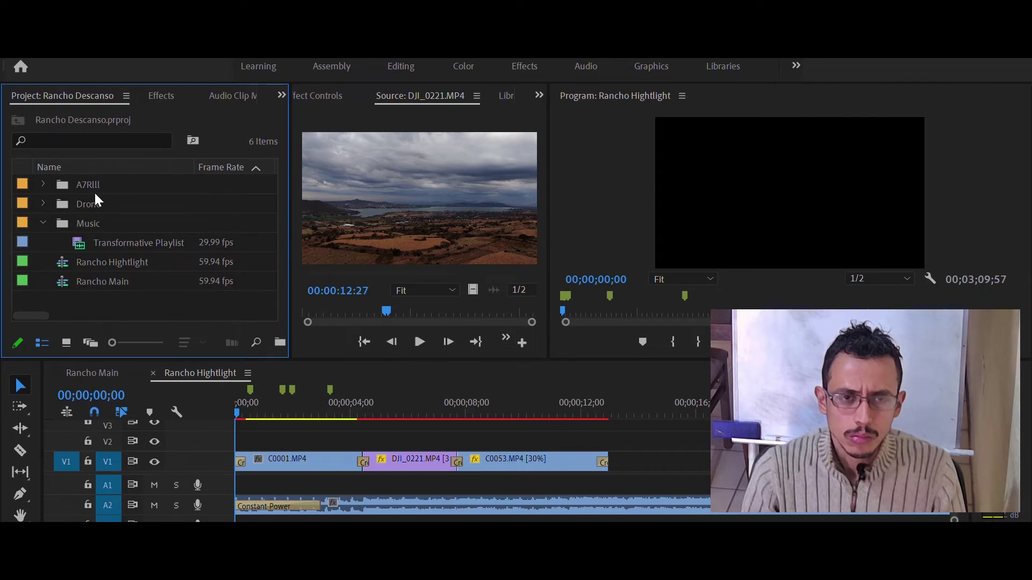
pyautogui.click(110, 135)
pyautogui.click(161, 95)
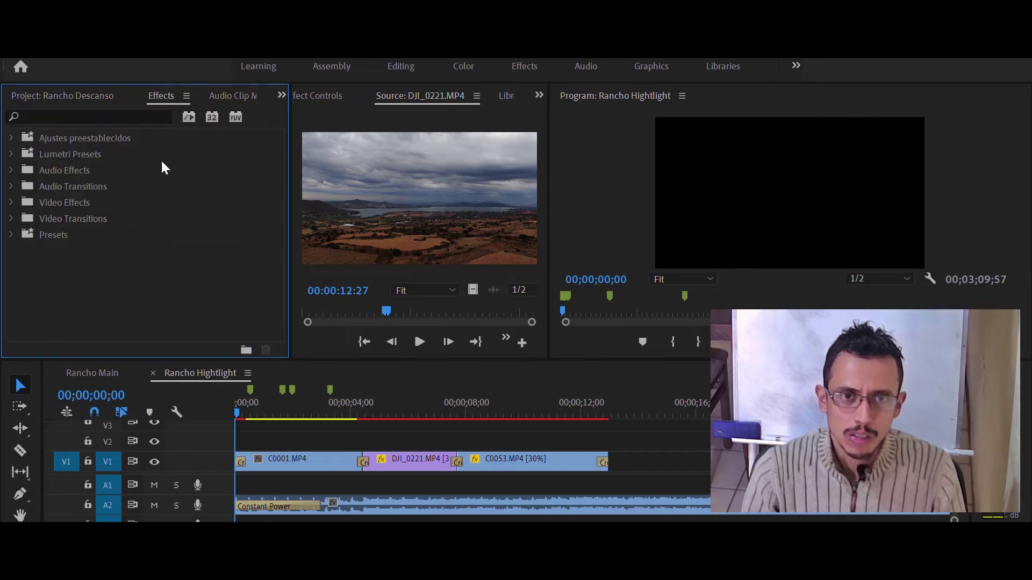
pyautogui.click(76, 113)
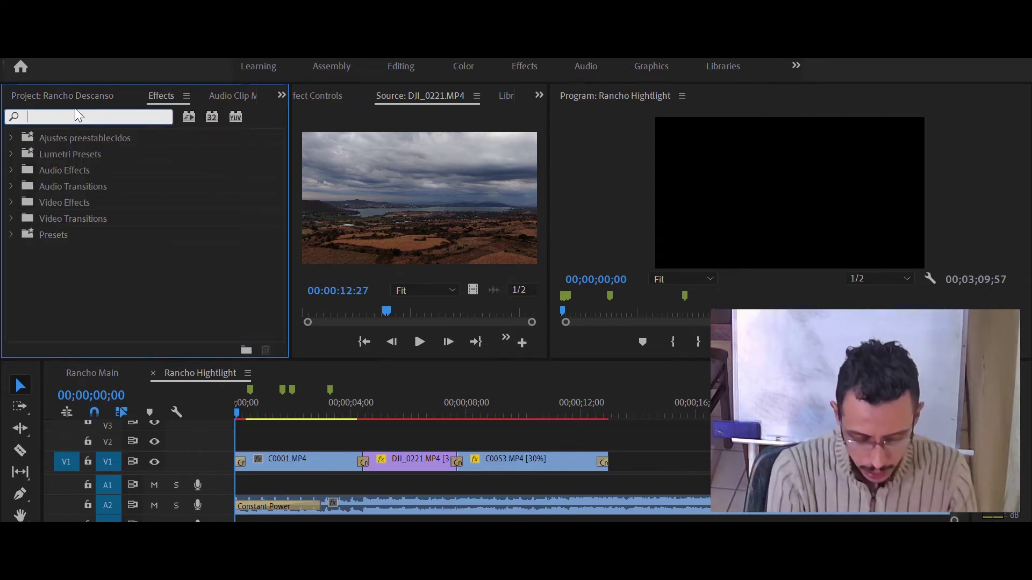
pyautogui.write('crop')
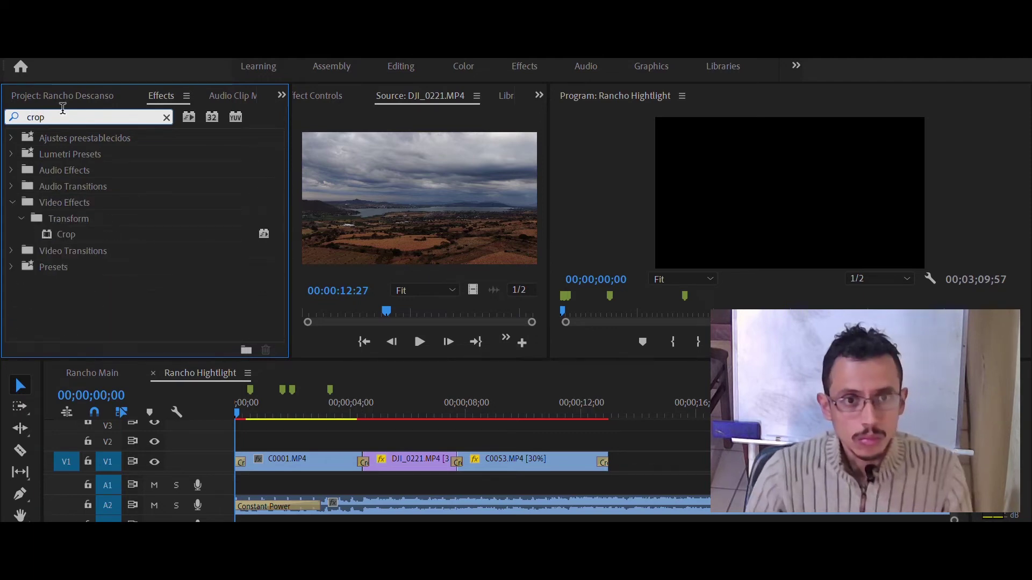
pyautogui.moveTo(59, 234)
pyautogui.mouseDown()
pyautogui.moveTo(243, 350)
pyautogui.moveTo(84, 240)
pyautogui.mouseUp()
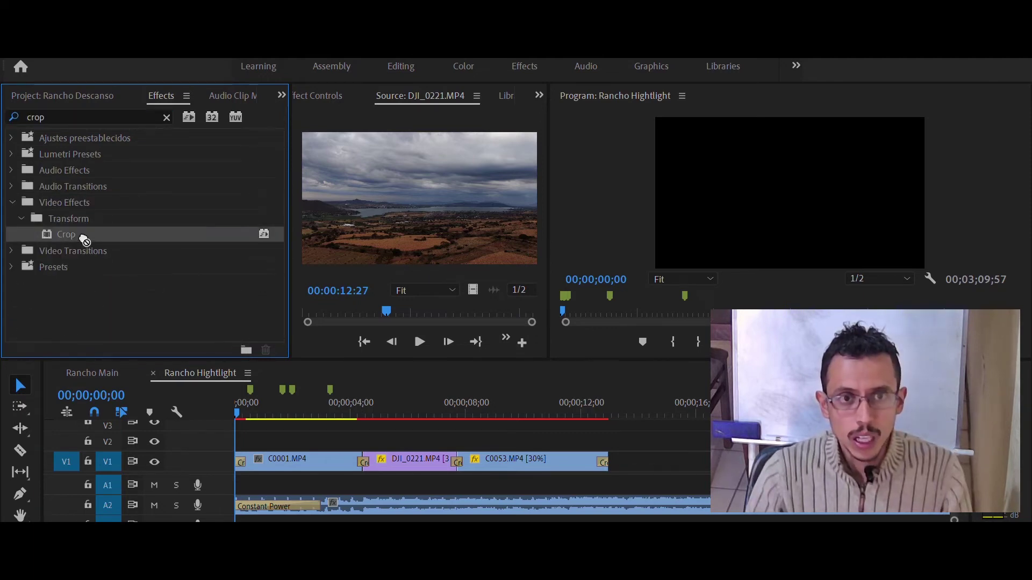
pyautogui.click(68, 94)
# Create a new adjustment layer in the Project panel and name it Wide Screen.
pyautogui.click(90, 141)
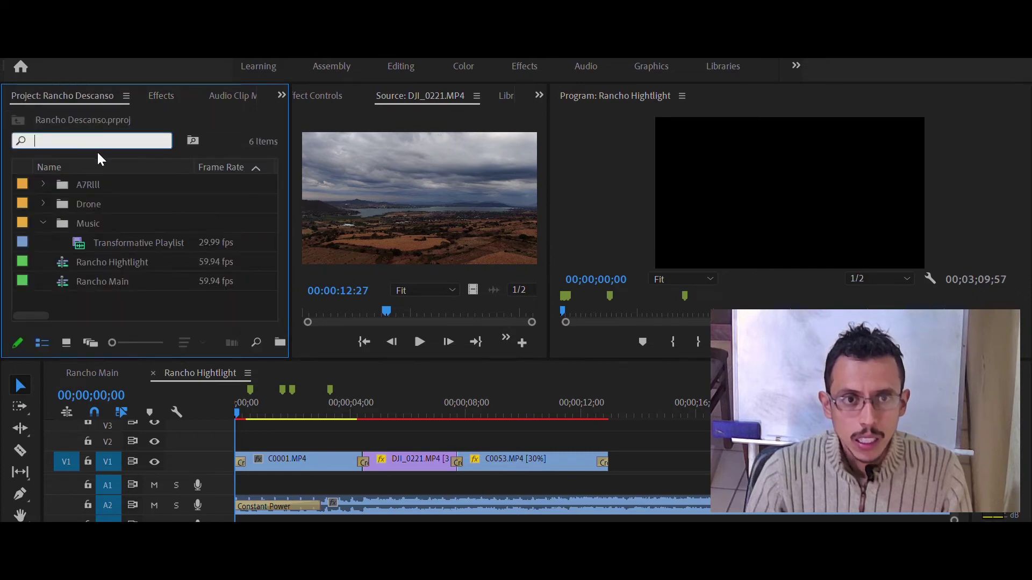
pyautogui.click(171, 304)
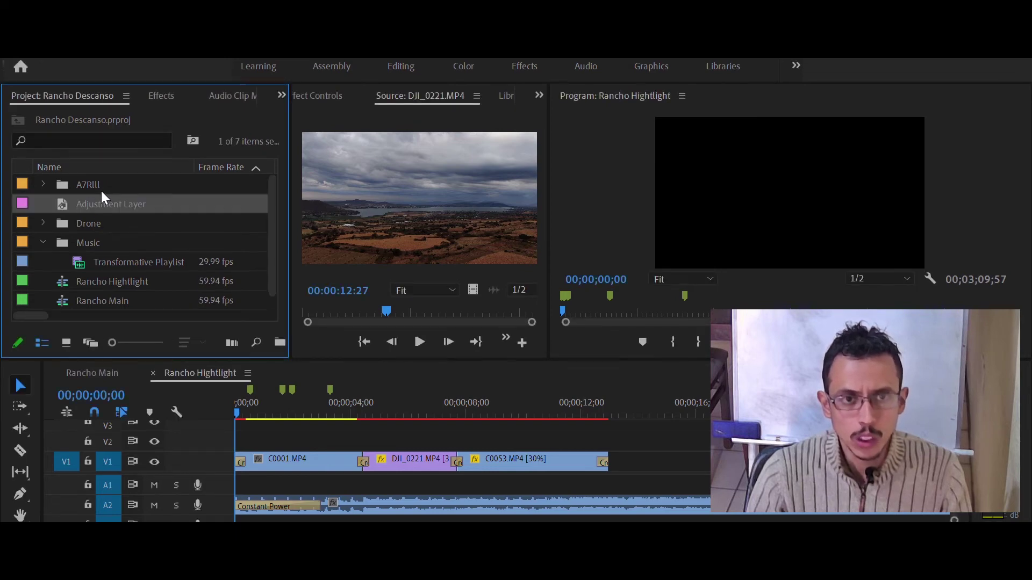
pyautogui.click(105, 205)
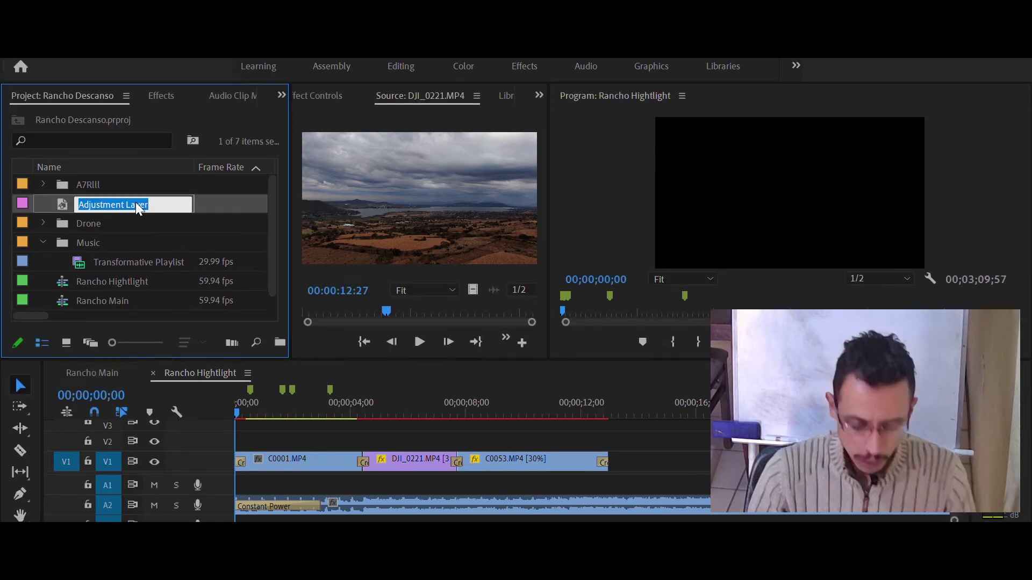
pyautogui.write('Wide')
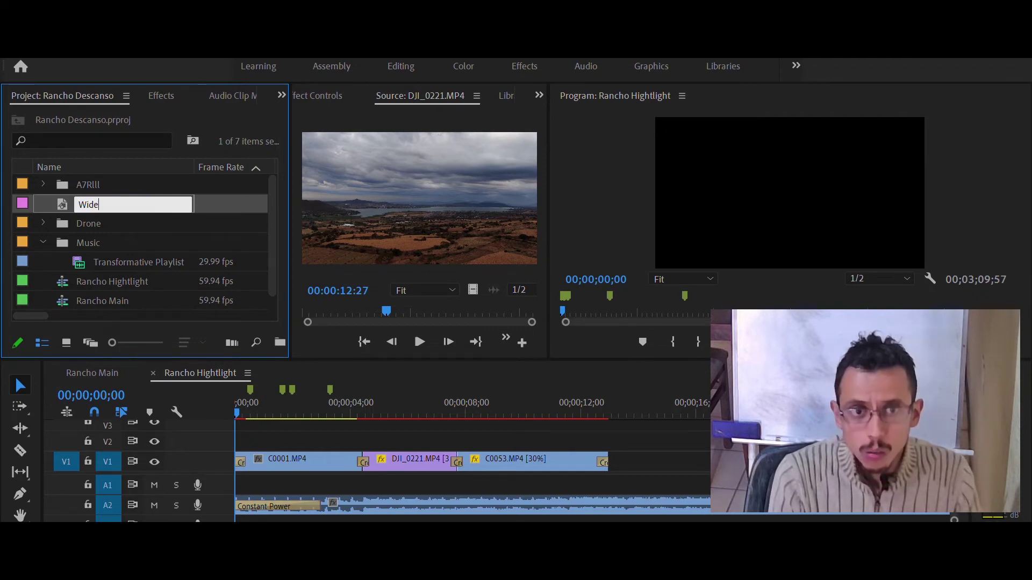
pyautogui.write('n')
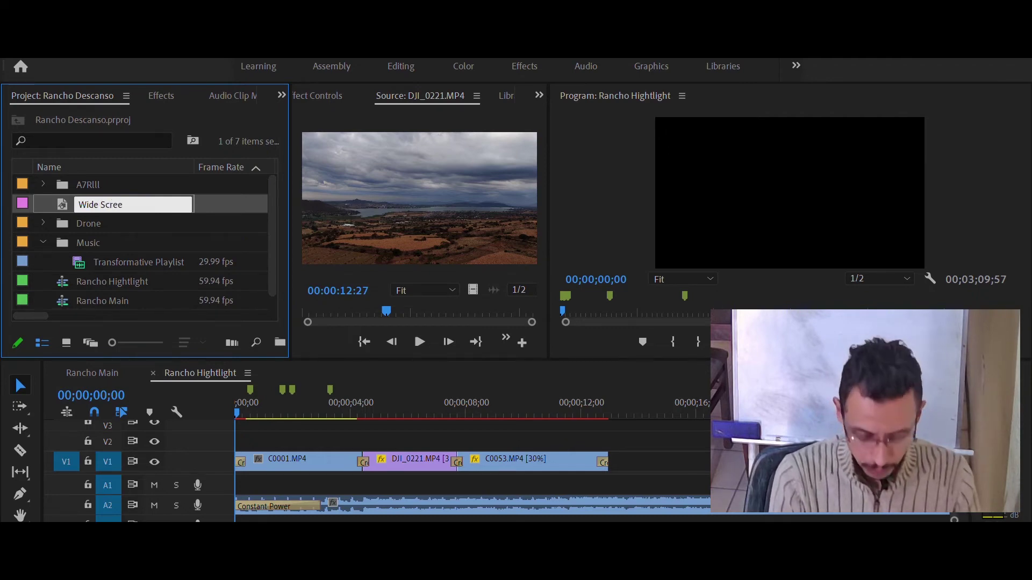
pyautogui.press('Tab')
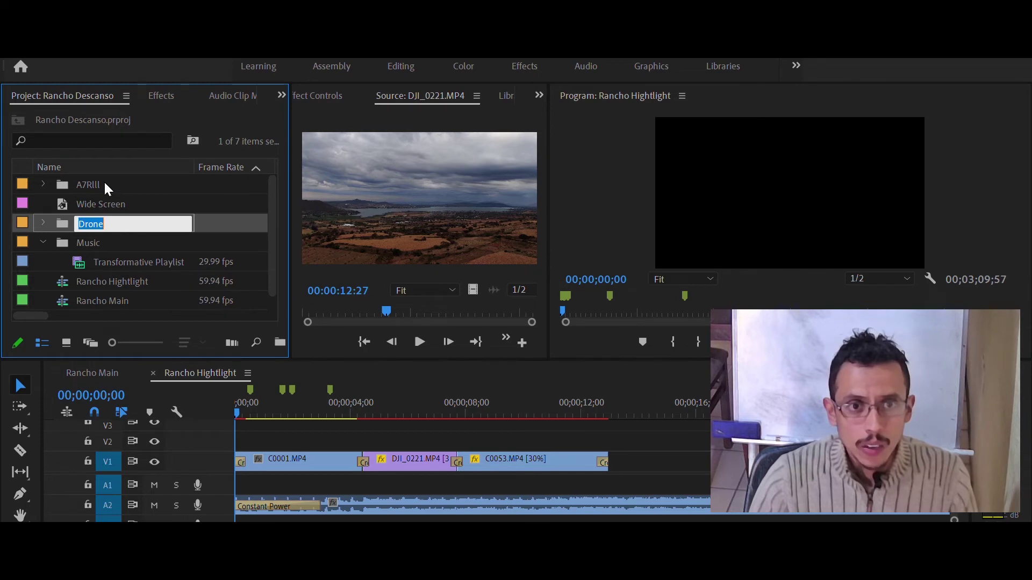
# Place the Wide Screen layer over all the clips and apply the Crop effect to it.
pyautogui.moveTo(102, 204); pyautogui.dragTo(236, 429)
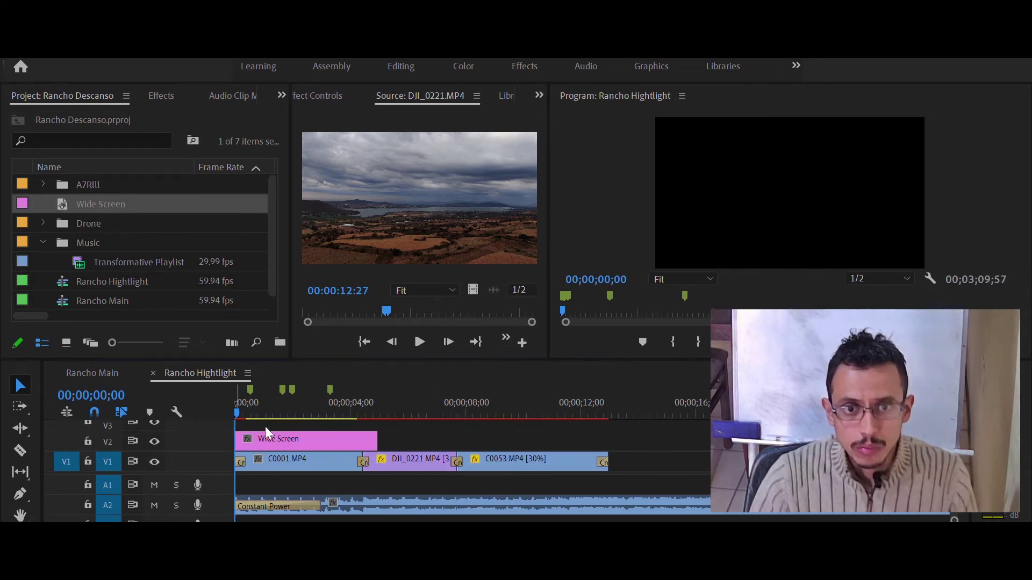
pyautogui.moveTo(377, 438); pyautogui.dragTo(607, 433)
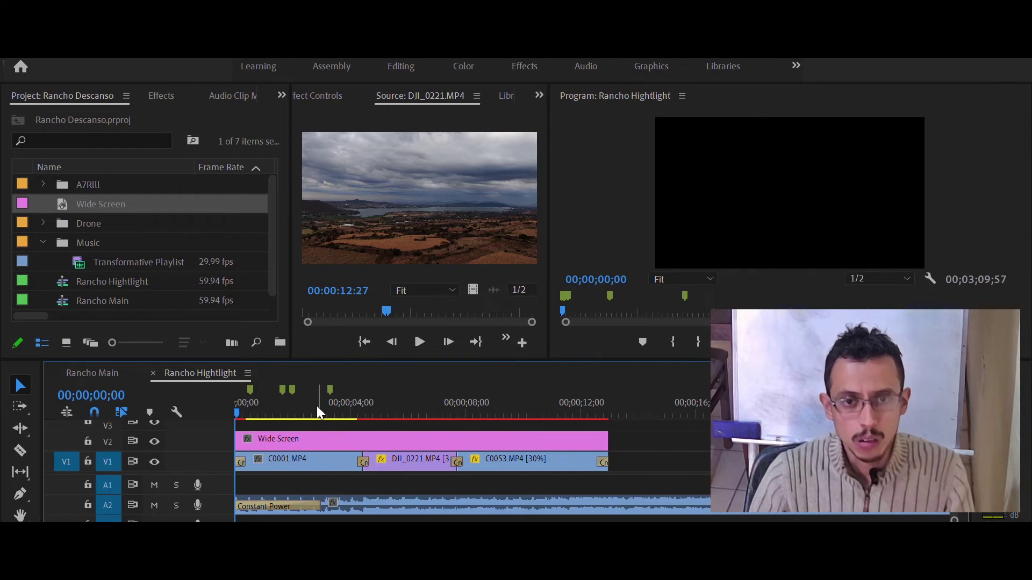
pyautogui.click(280, 433)
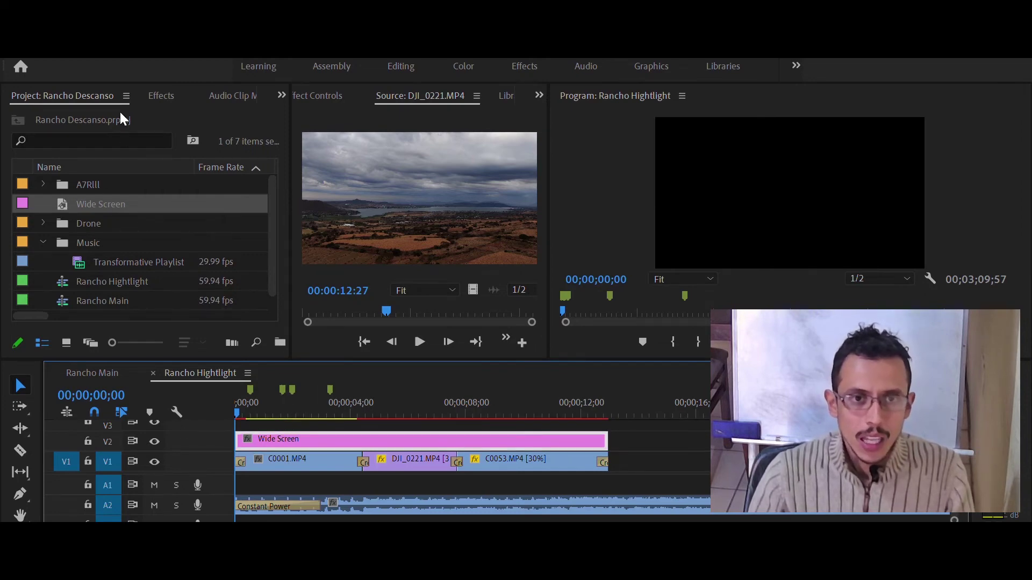
pyautogui.click(161, 95)
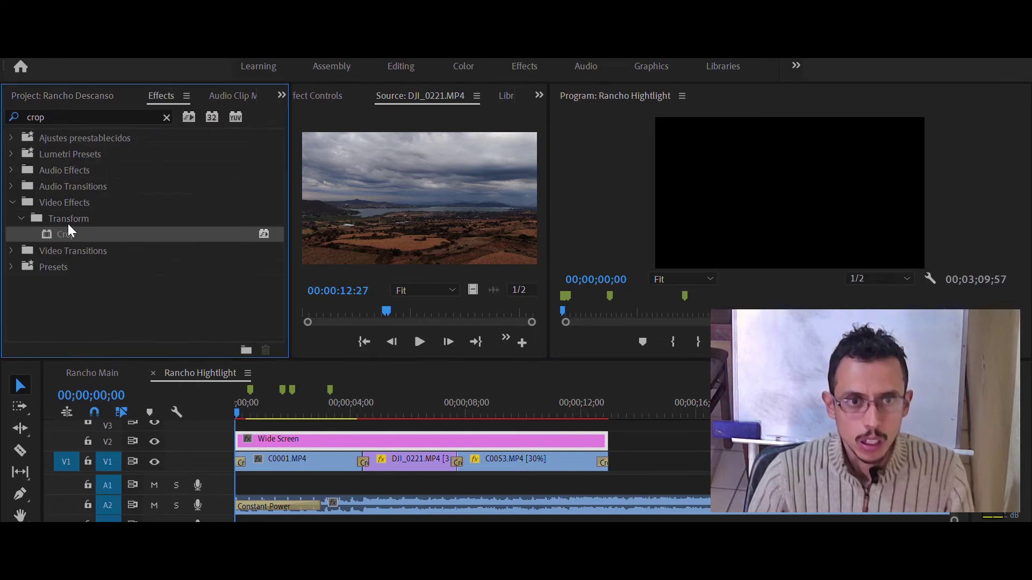
pyautogui.moveTo(69, 226); pyautogui.dragTo(337, 437)
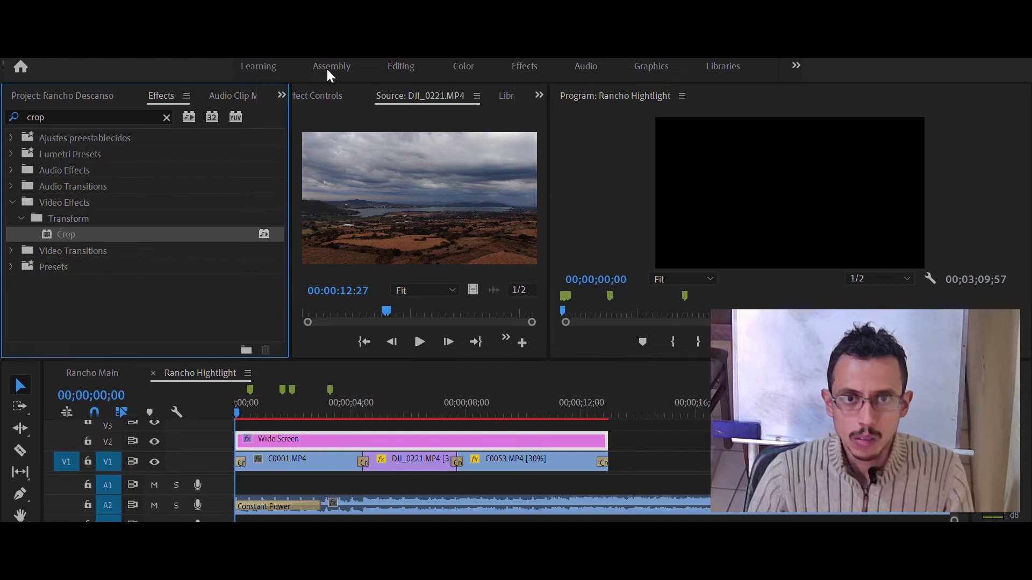
pyautogui.click(329, 95)
pyautogui.scroll(-3, 395, 200)
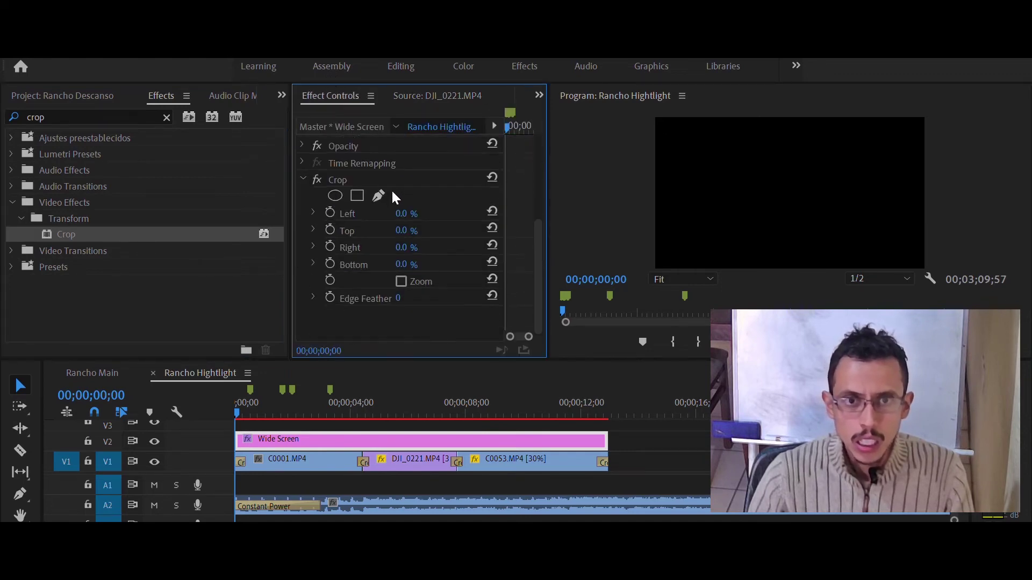
# Set the Crop Top and Bottom values to 12% each.
pyautogui.click(407, 230)
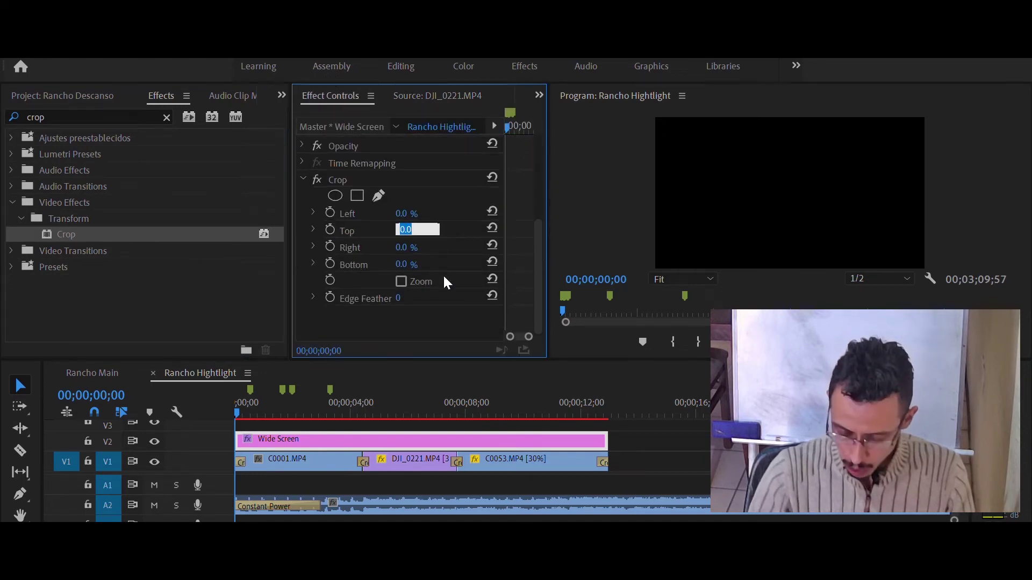
pyautogui.write('12')
pyautogui.press('Return')
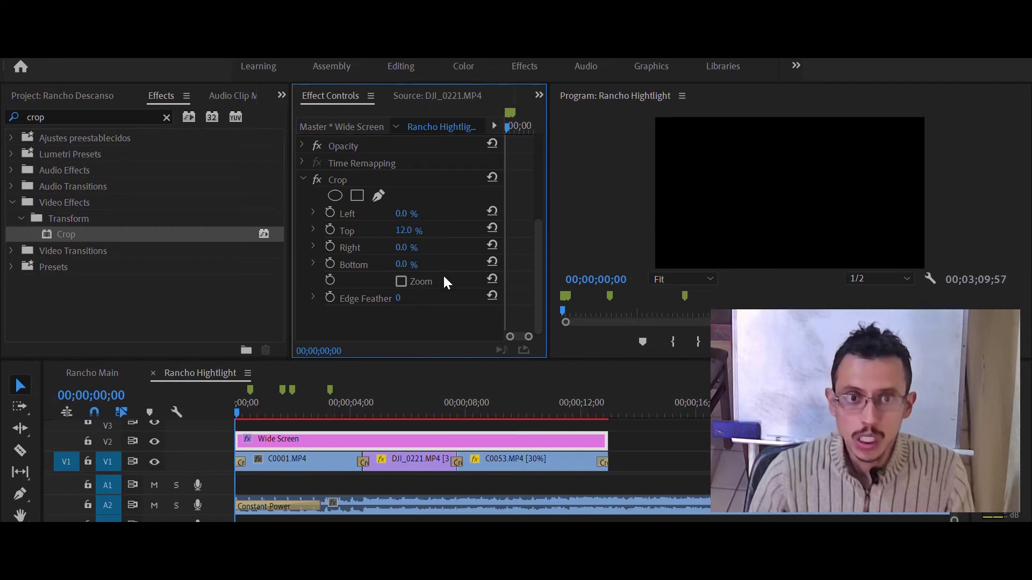
pyautogui.click(300, 406)
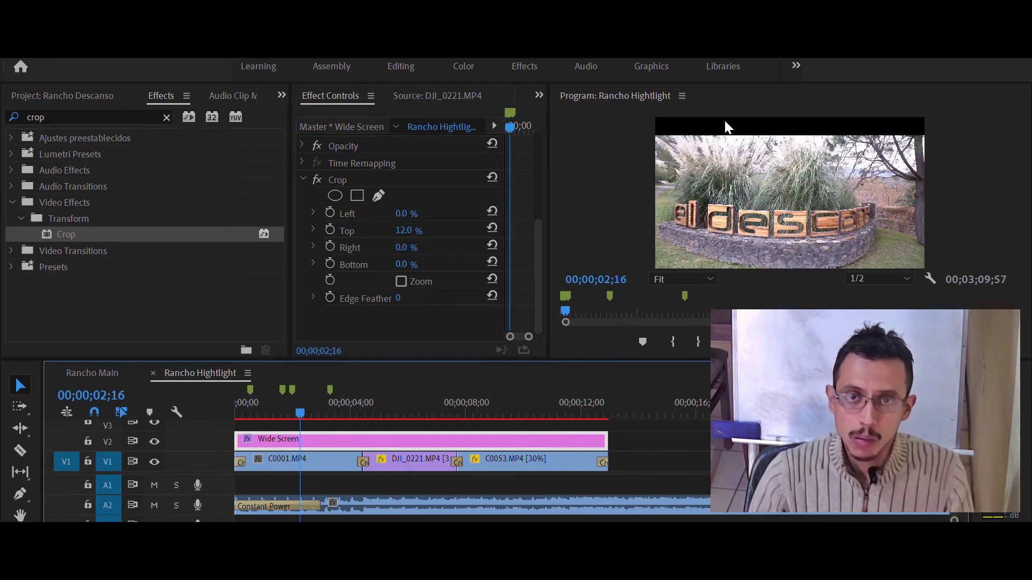
pyautogui.click(407, 263)
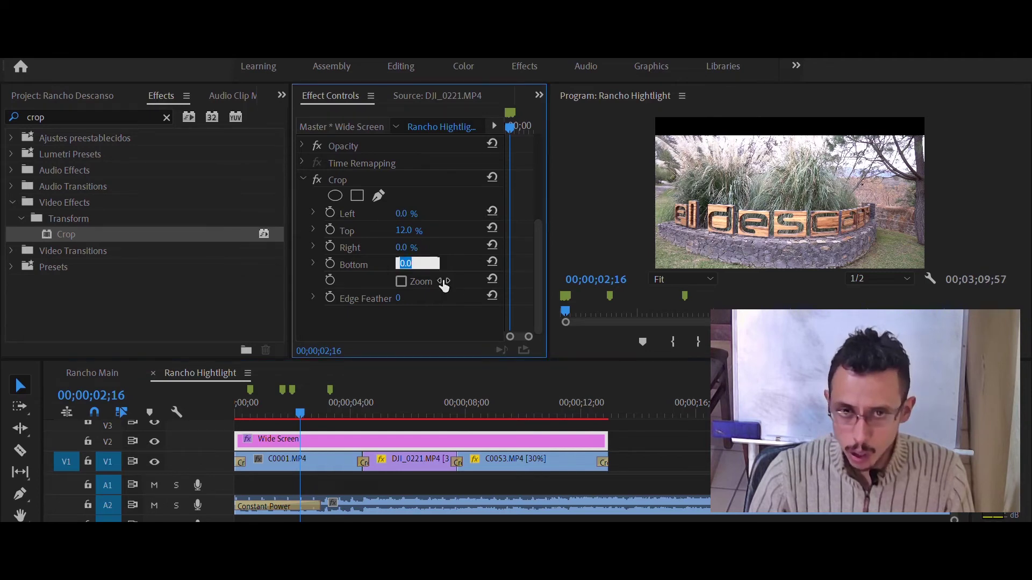
pyautogui.write('12')
pyautogui.press('Return')
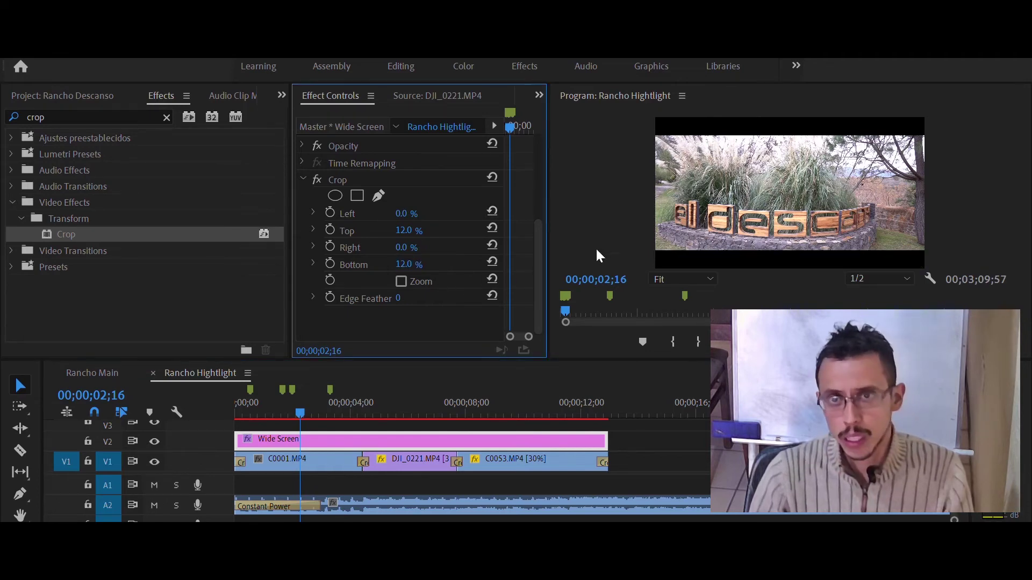
# Check the letterbox near 00;00;02;26 and start clearing the crop search text.
pyautogui.press('Home')
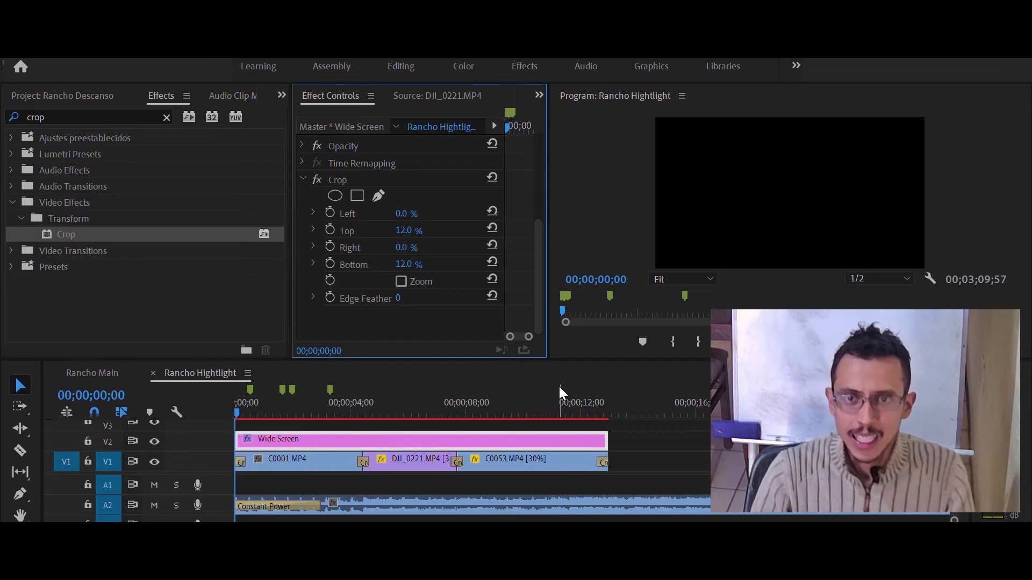
pyautogui.press('Down')
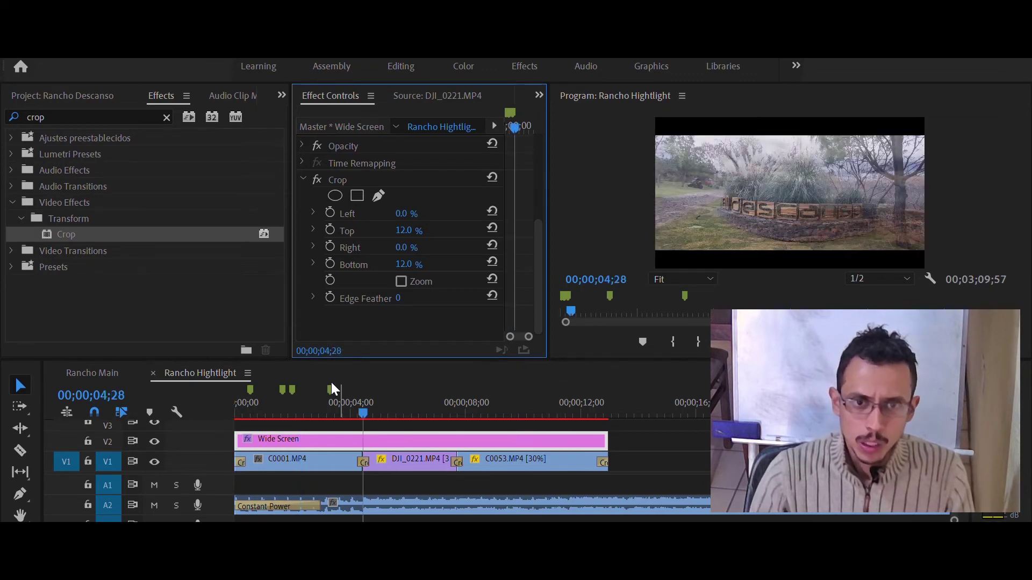
pyautogui.click(304, 400)
pyautogui.click(165, 113)
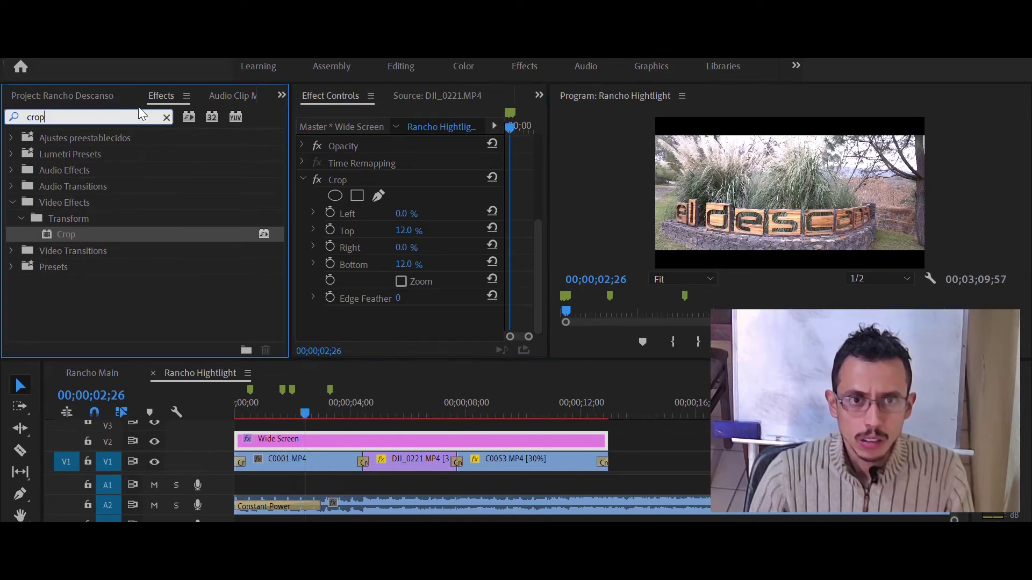
pyautogui.press('BackSpace')
pyautogui.press('BackSpace')
# Search Effects for 'color' and apply Lumetri Color to the Wide Screen layer.
pyautogui.write('lor')
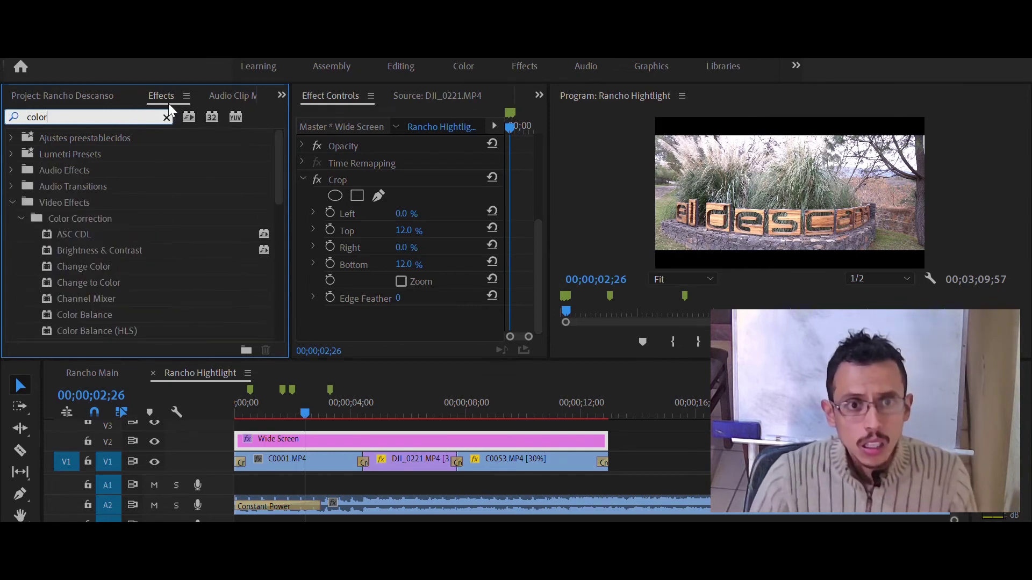
pyautogui.scroll(-2, 138, 247)
pyautogui.moveTo(102, 282)
pyautogui.mouseDown()
pyautogui.moveTo(361, 411)
pyautogui.moveTo(358, 436)
pyautogui.mouseUp()
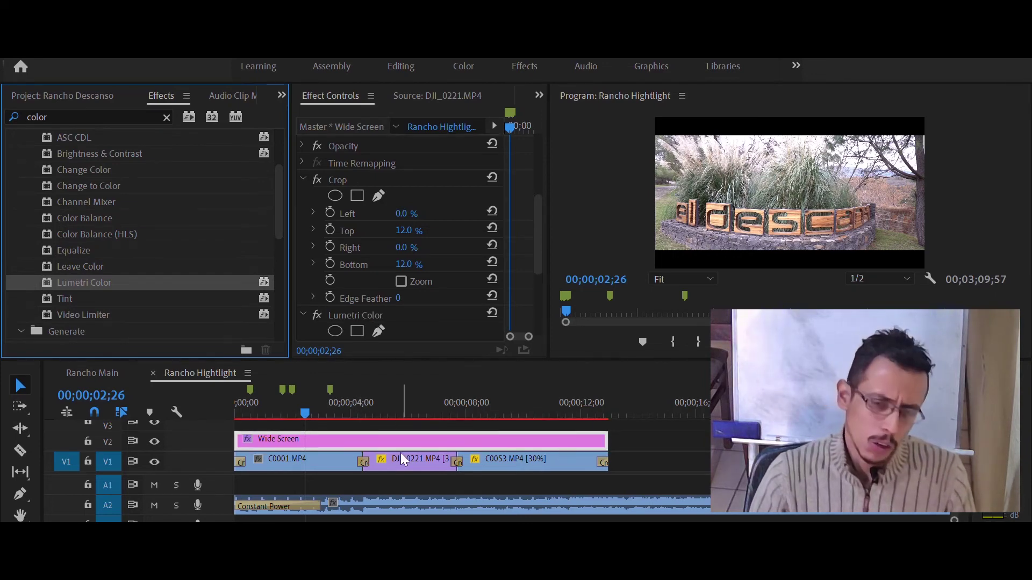
pyautogui.click(420, 382)
# In Lumetri Basic Correction, set Shadows to -40 and Highlights to -120.
pyautogui.scroll(-2, 392, 220)
pyautogui.scroll(-4, 394, 226)
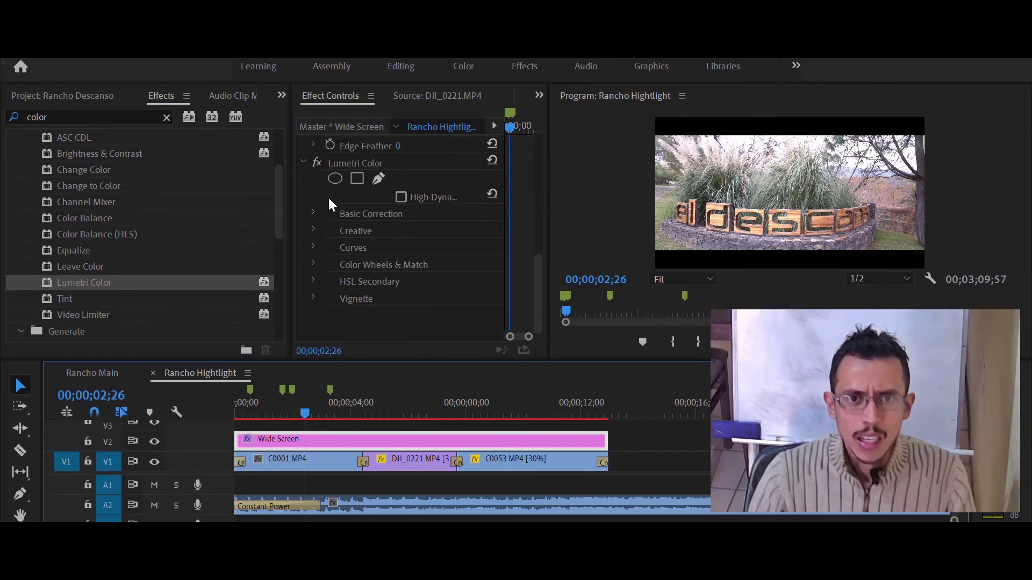
pyautogui.click(313, 212)
pyautogui.scroll(-1, 420, 258)
pyautogui.scroll(-2, 422, 261)
pyautogui.scroll(-1, 418, 263)
pyautogui.scroll(-1, 408, 266)
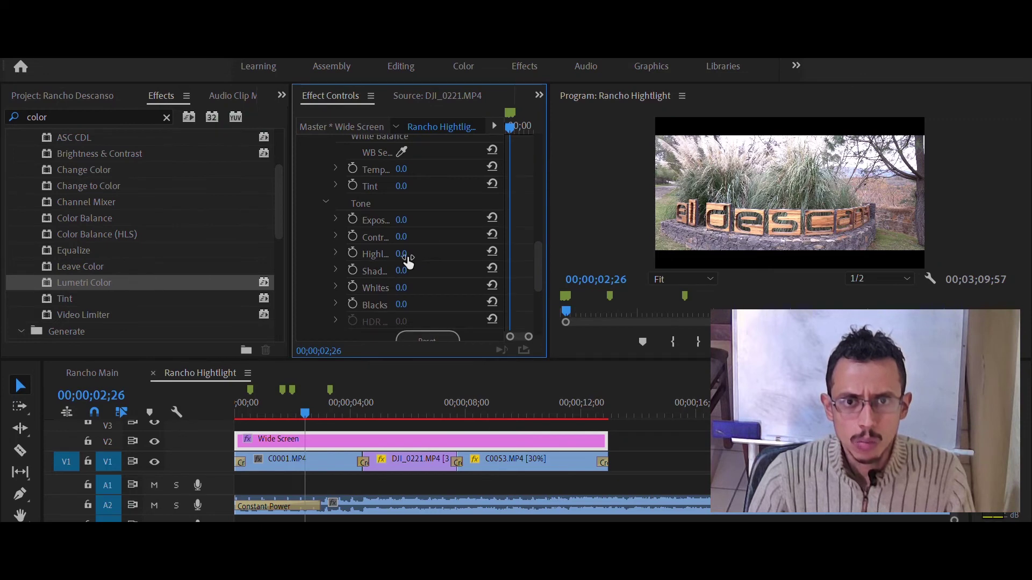
pyautogui.click(403, 270)
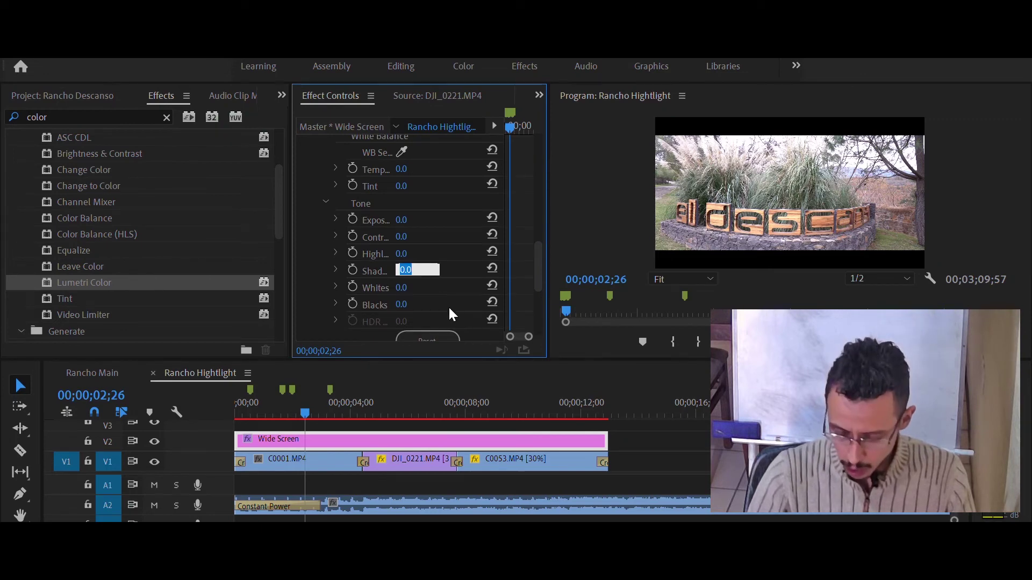
pyautogui.write('-40')
pyautogui.press('Return')
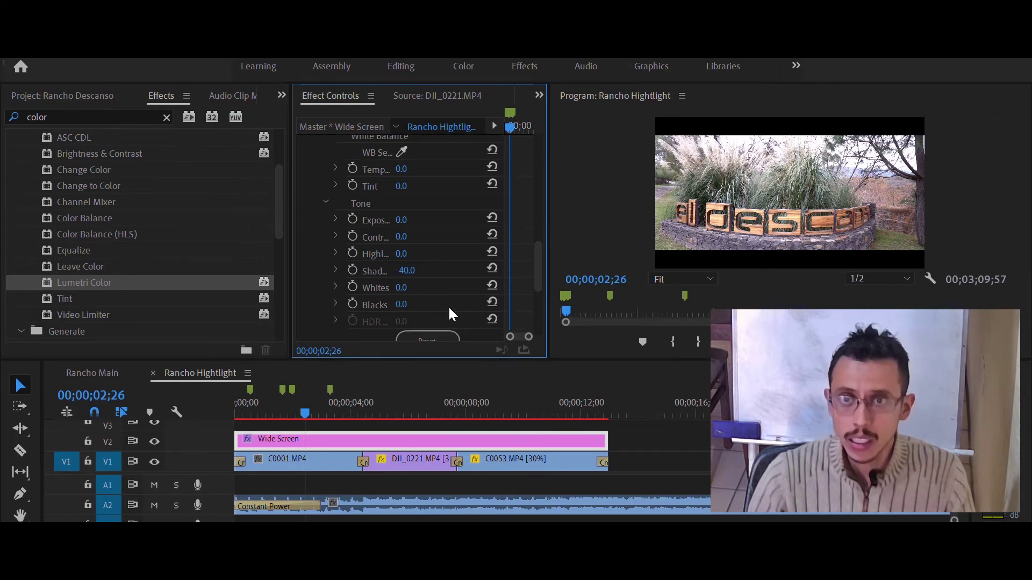
pyautogui.click(402, 254)
pyautogui.write('-120')
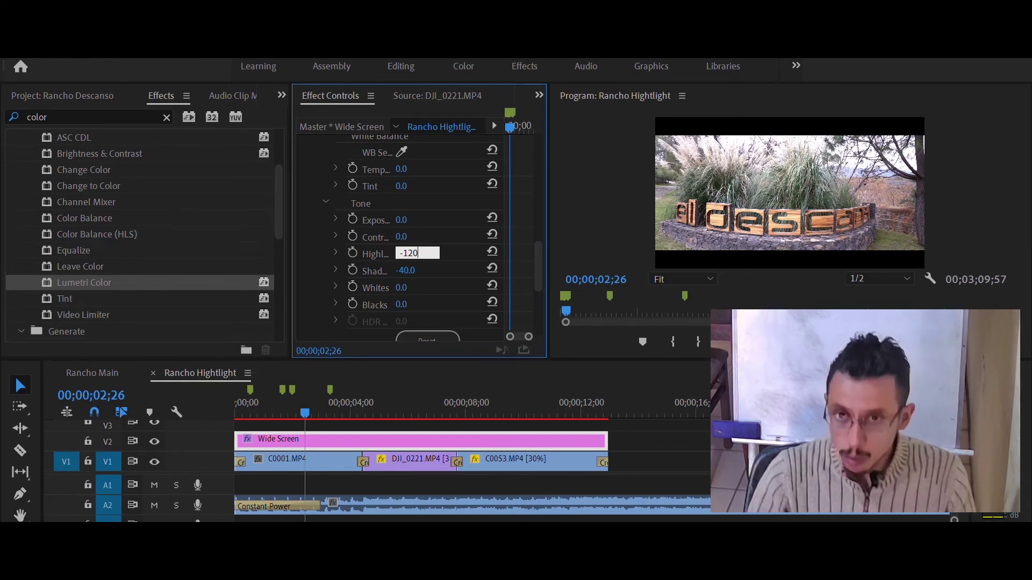
pyautogui.press('Return')
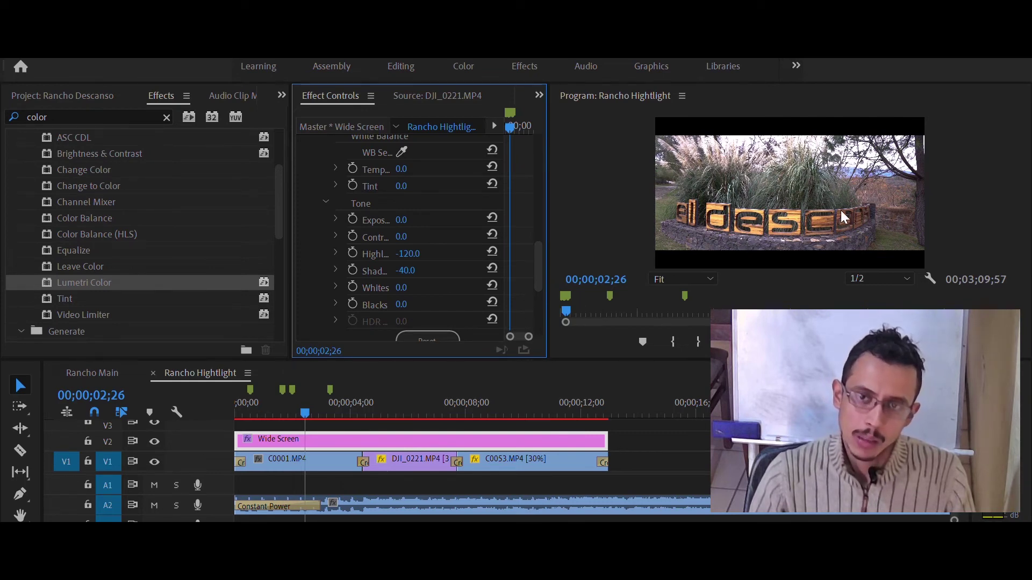
pyautogui.click(834, 186)
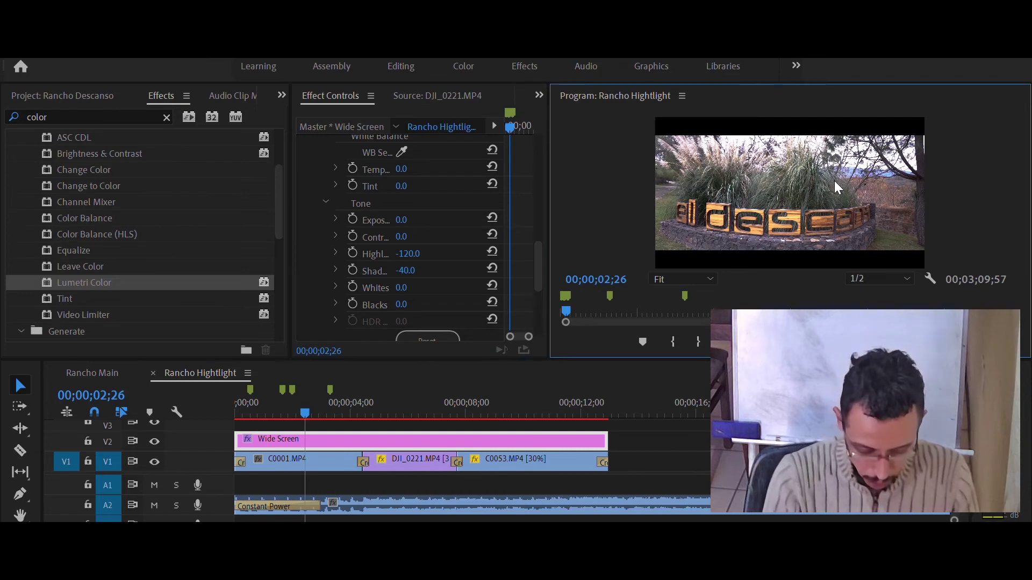
# Review the grade full-screen, then trim the Wide Screen layer to end at the C0001 cut.
pyautogui.press('`')
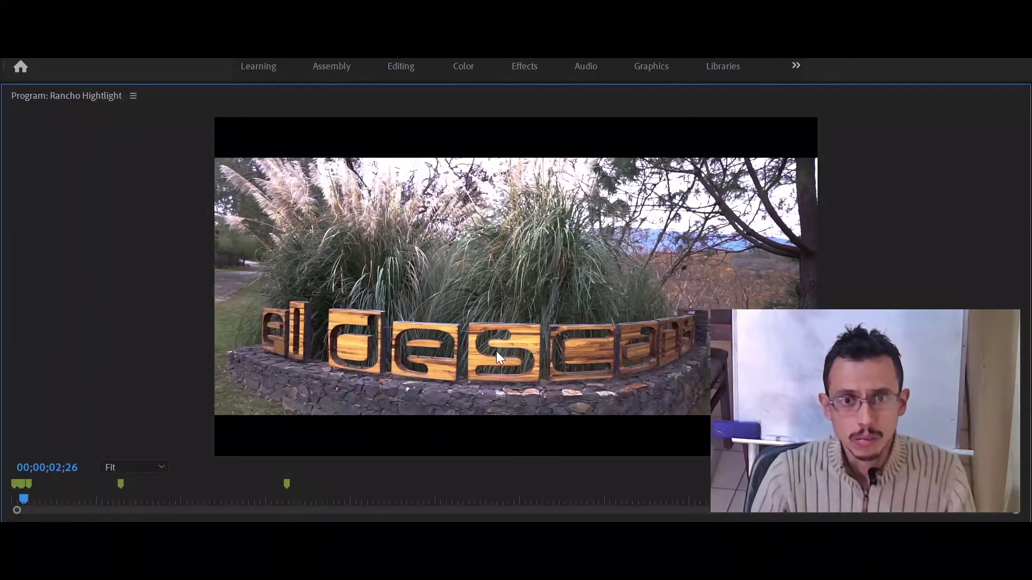
pyautogui.press('`')
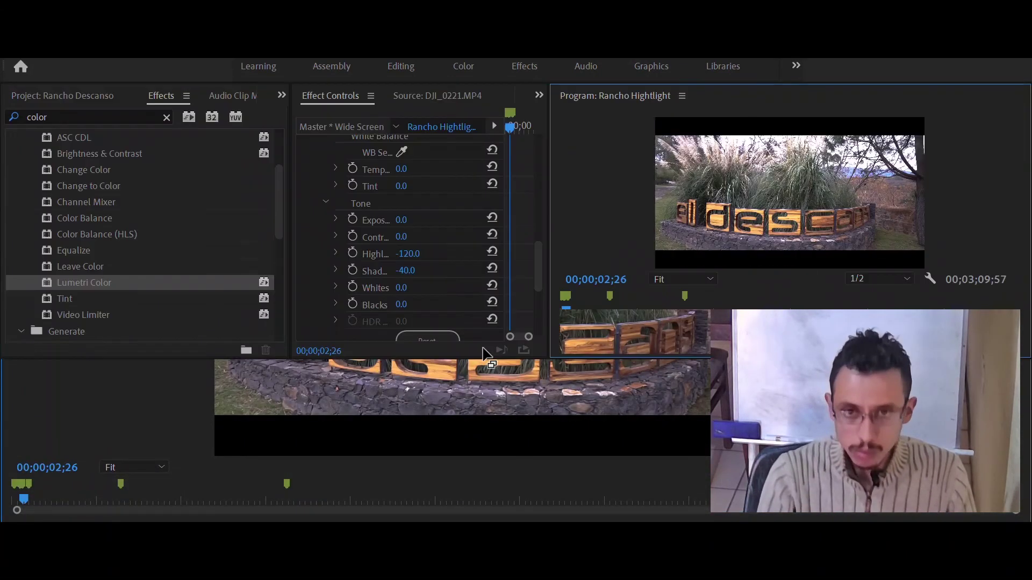
pyautogui.click(392, 410)
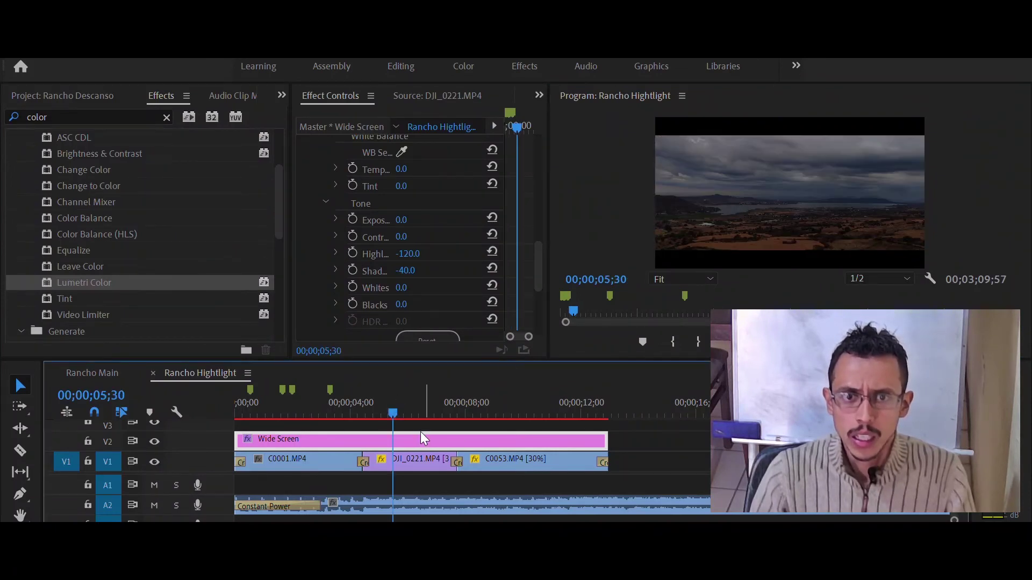
pyautogui.press('space')
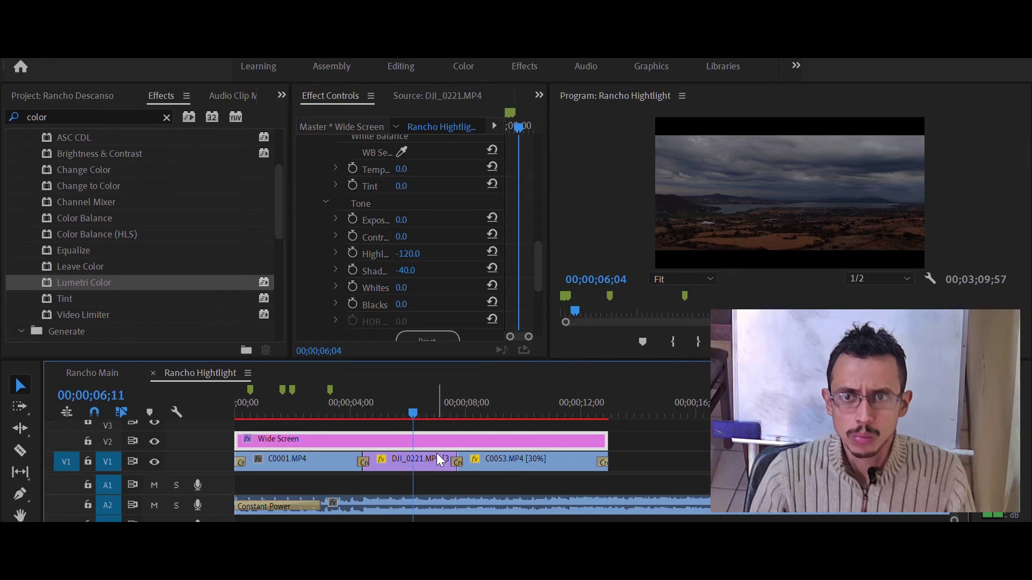
pyautogui.moveTo(608, 435); pyautogui.dragTo(361, 424)
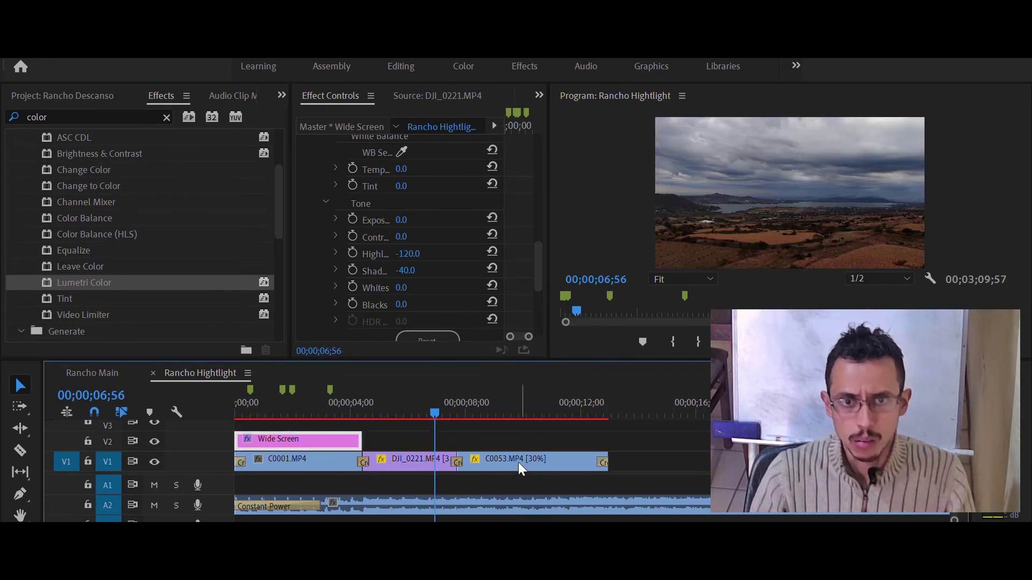
# Add another Wide Screen layer from the project above the DJI_0221 clip, trim its end, and move it to V3.
pyautogui.click(410, 461)
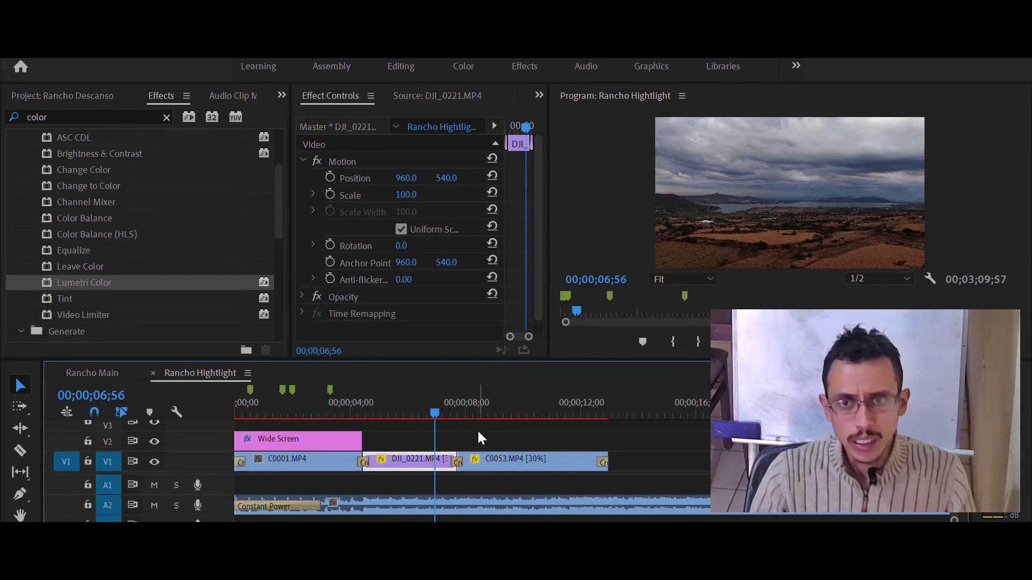
pyautogui.click(302, 438)
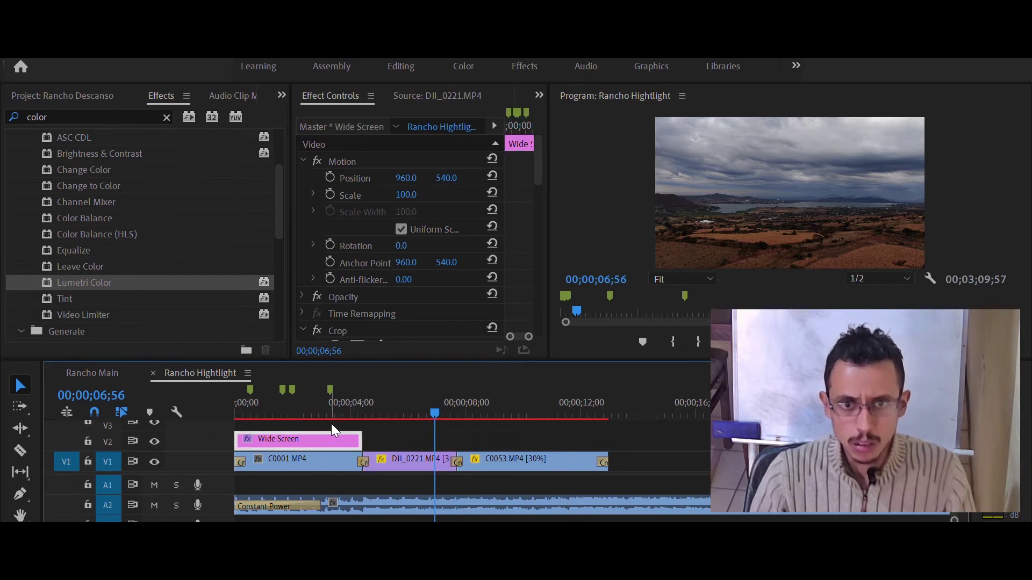
pyautogui.scroll(3, 161, 242)
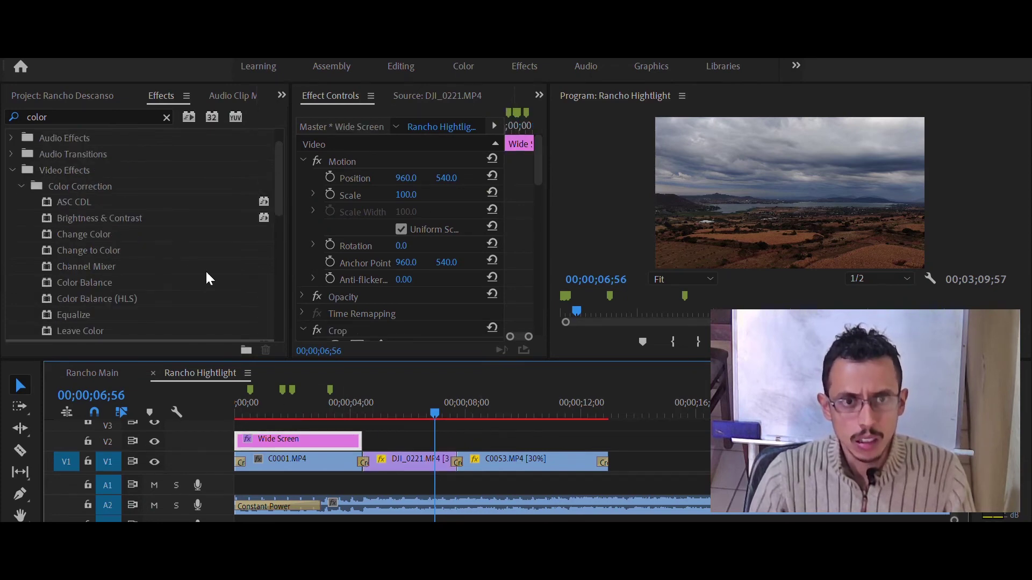
pyautogui.scroll(2, 107, 215)
pyautogui.click(33, 96)
pyautogui.moveTo(91, 205); pyautogui.dragTo(370, 430)
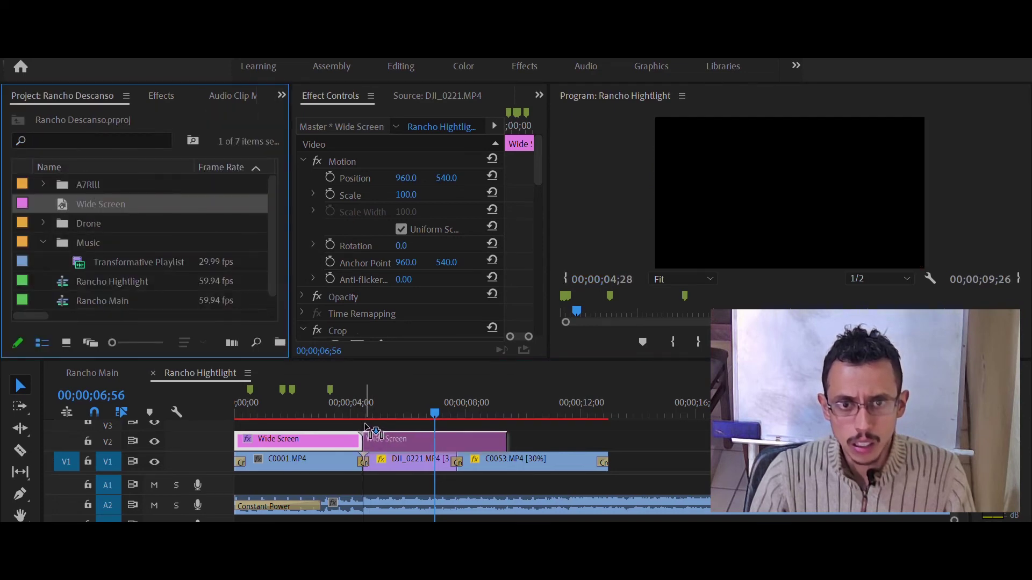
pyautogui.moveTo(505, 436)
pyautogui.mouseDown()
pyautogui.moveTo(488, 432)
pyautogui.moveTo(612, 423)
pyautogui.mouseUp()
pyautogui.click(394, 443)
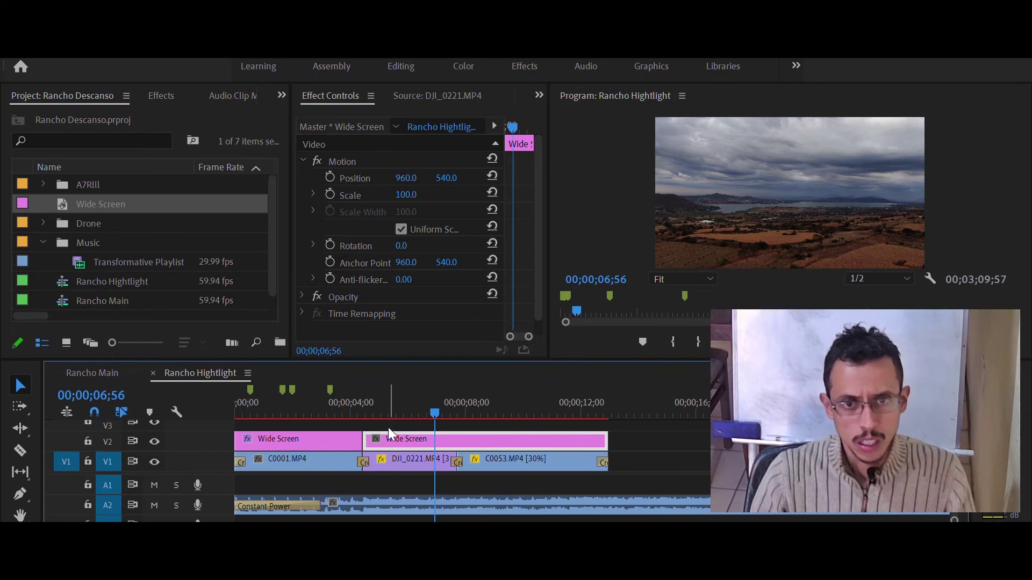
pyautogui.moveTo(392, 427)
pyautogui.mouseDown()
pyautogui.moveTo(365, 416)
pyautogui.moveTo(235, 417)
pyautogui.mouseUp()
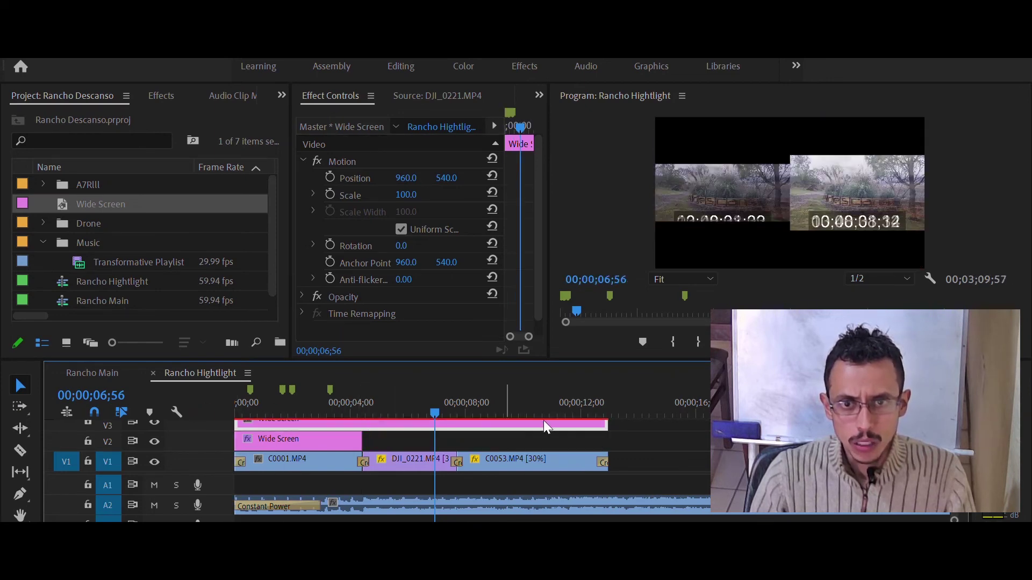
# Check the first Wide Screen layer's Crop effect and preview the C0053 horse clip.
pyautogui.click(299, 439)
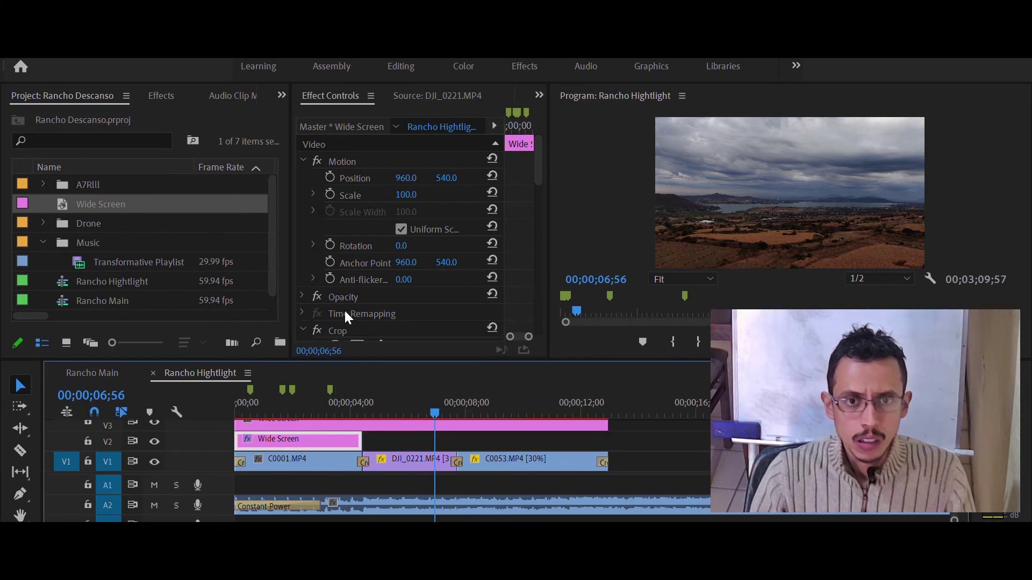
pyautogui.click(349, 329)
pyautogui.click(412, 407)
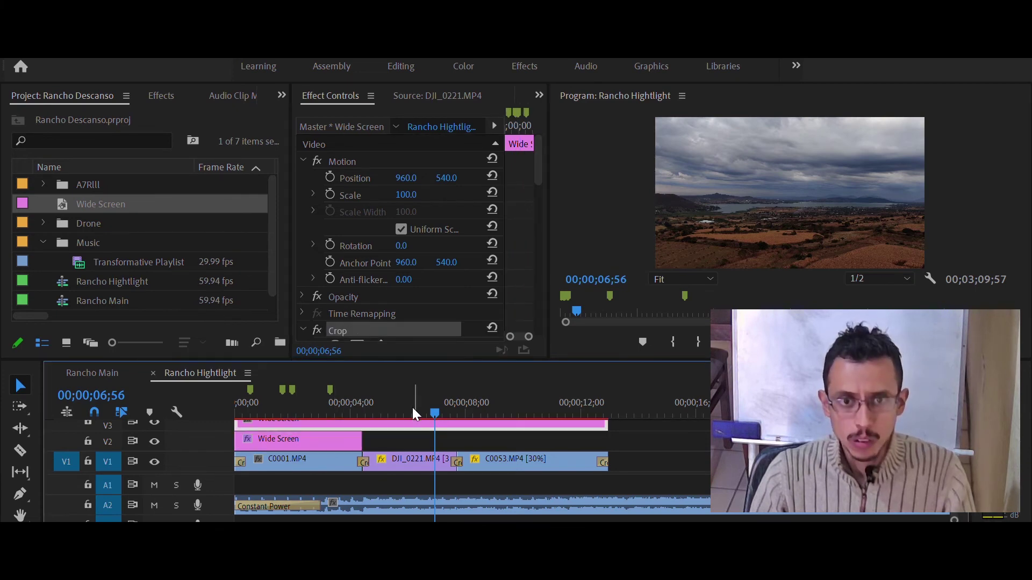
pyautogui.press('space')
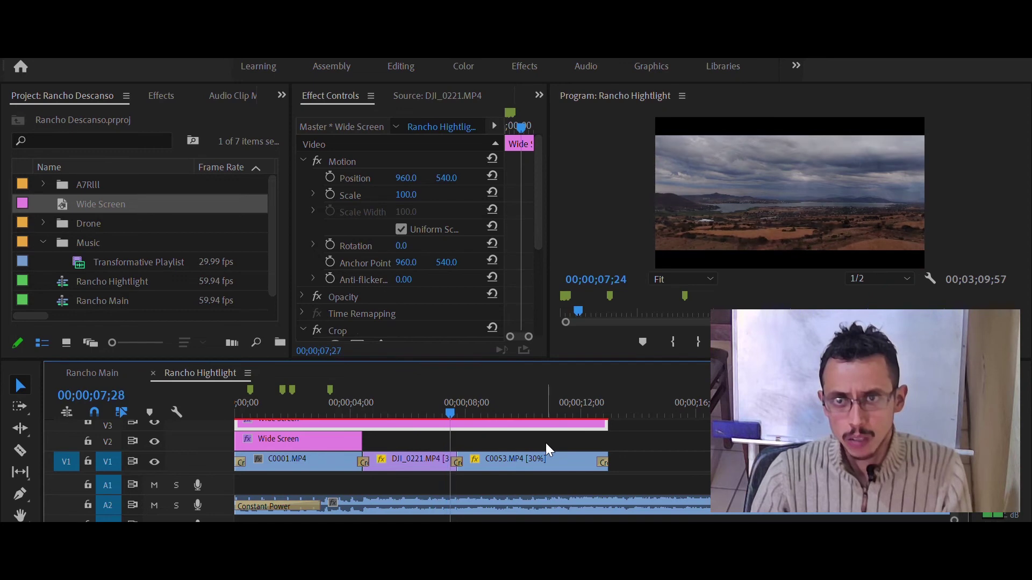
pyautogui.press('space')
pyautogui.click(555, 455)
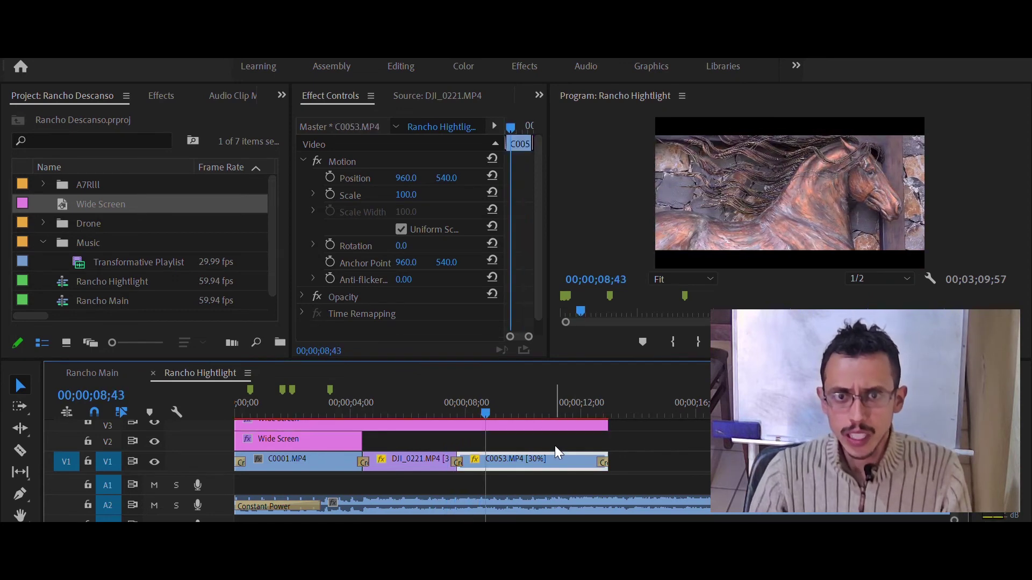
pyautogui.click(501, 401)
pyautogui.press('space')
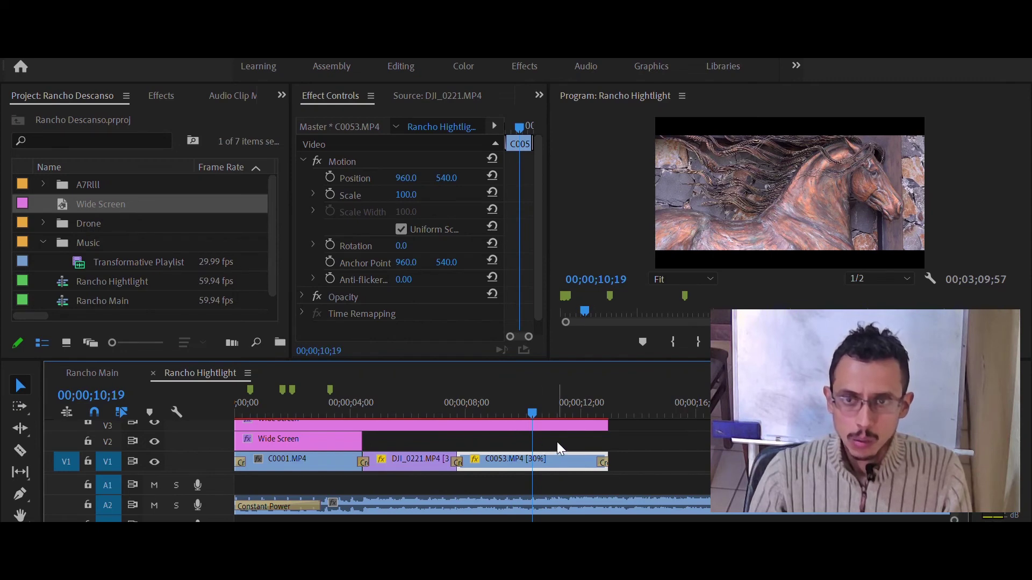
# Alt-drag a Wide Screen copy above C0053, compare with V2 hidden, and extend it to the clip's end.
pyautogui.click(309, 434)
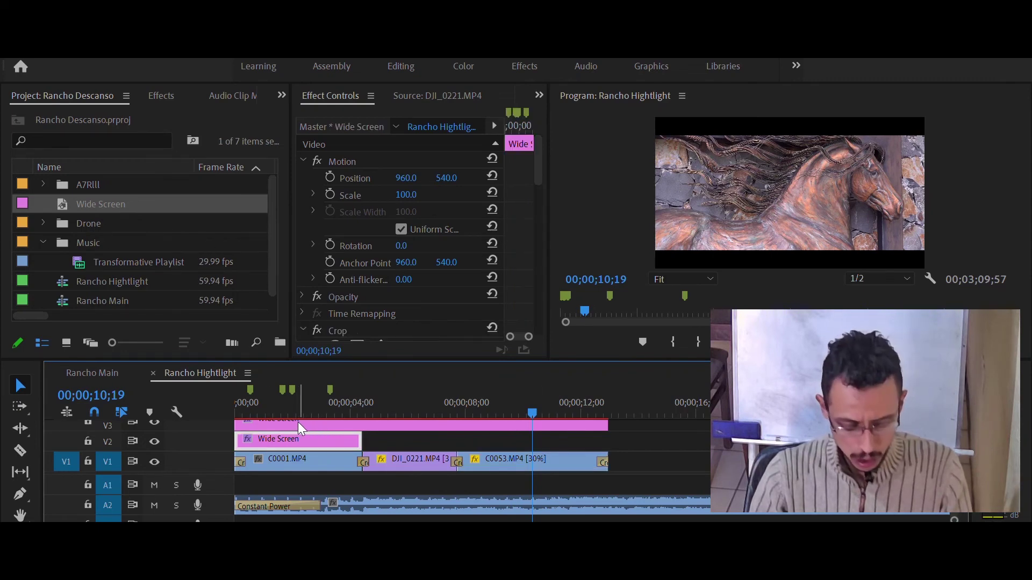
pyautogui.moveTo(295, 421)
pyautogui.mouseDown()
pyautogui.moveTo(610, 438)
pyautogui.moveTo(519, 437)
pyautogui.mouseUp()
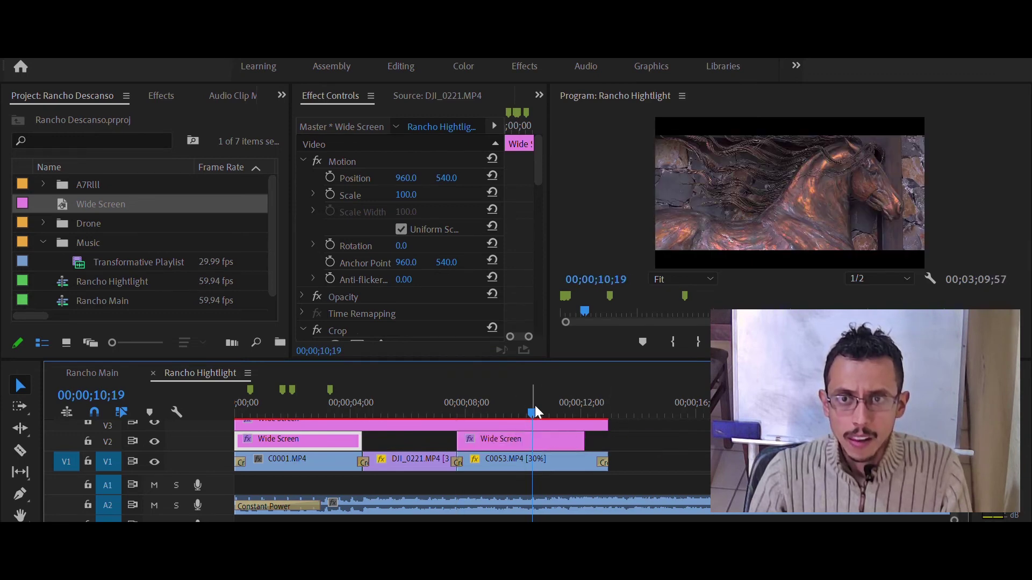
pyautogui.click(540, 439)
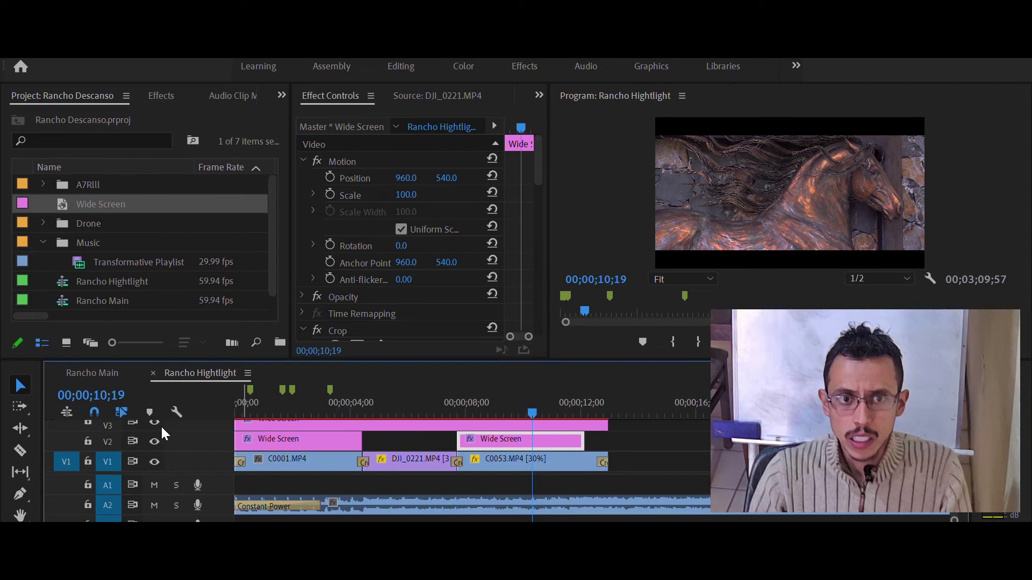
pyautogui.click(155, 440)
pyautogui.click(155, 441)
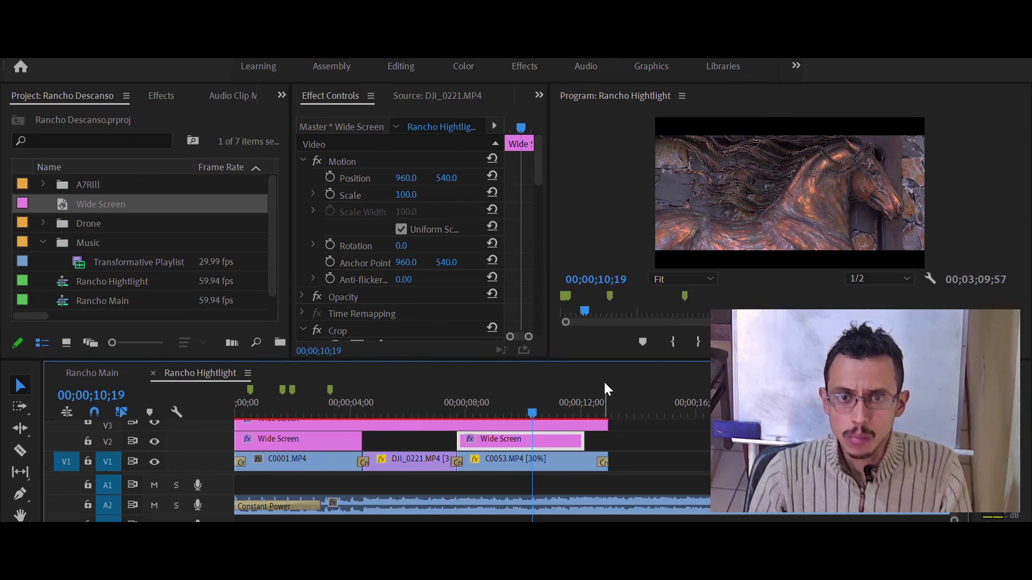
pyautogui.moveTo(593, 432); pyautogui.dragTo(607, 432)
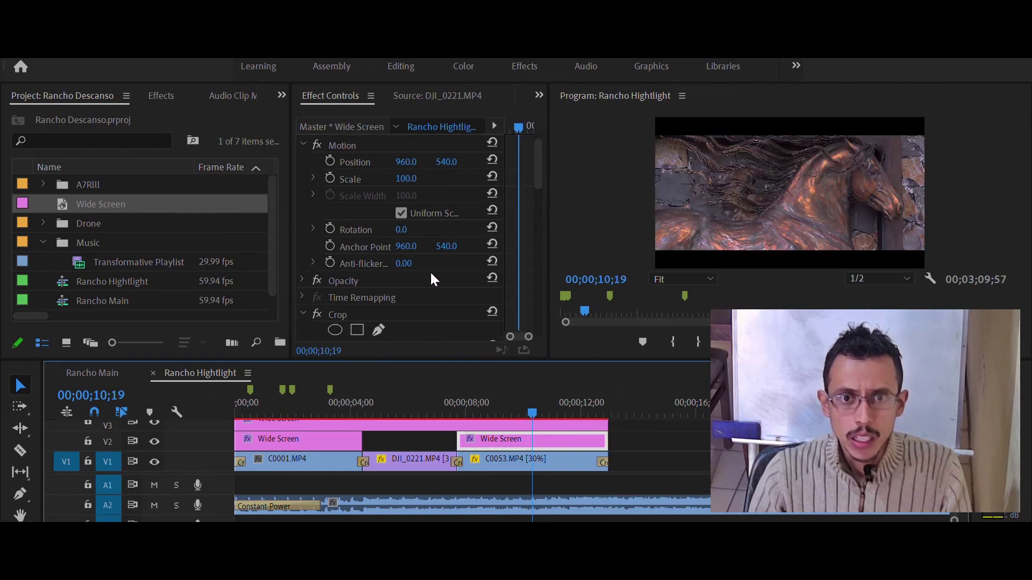
# Set the copied layer's Lumetri Highlights to -60.
pyautogui.scroll(-5, 430, 271)
pyautogui.scroll(-2, 424, 277)
pyautogui.scroll(-3, 424, 276)
pyautogui.scroll(-3, 426, 274)
pyautogui.click(408, 250)
pyautogui.write('-')
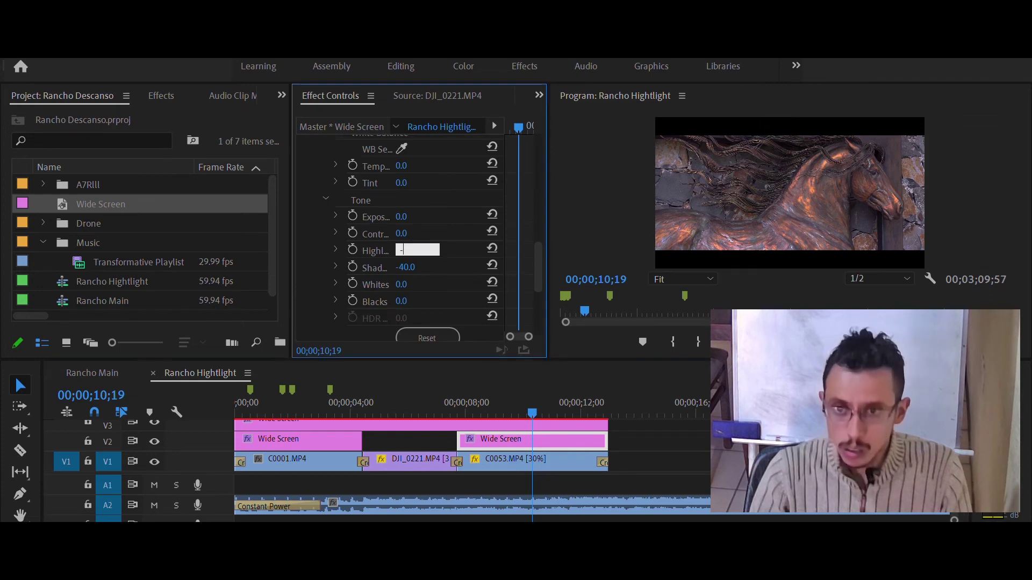
pyautogui.write('60')
pyautogui.press('Return')
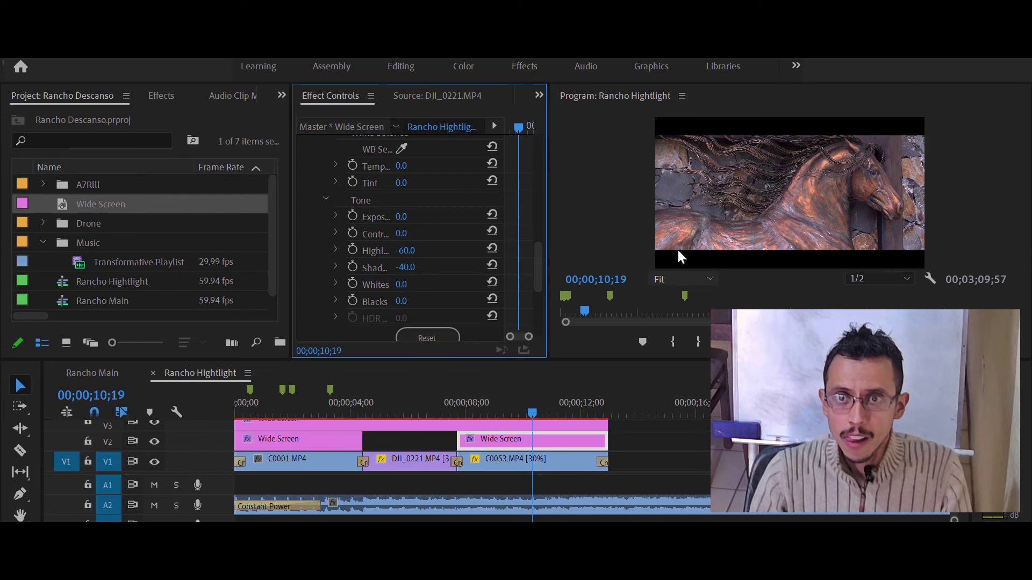
# Set Lumetri Shadows to -60 and return the playhead to the sequence start.
pyautogui.click(419, 263)
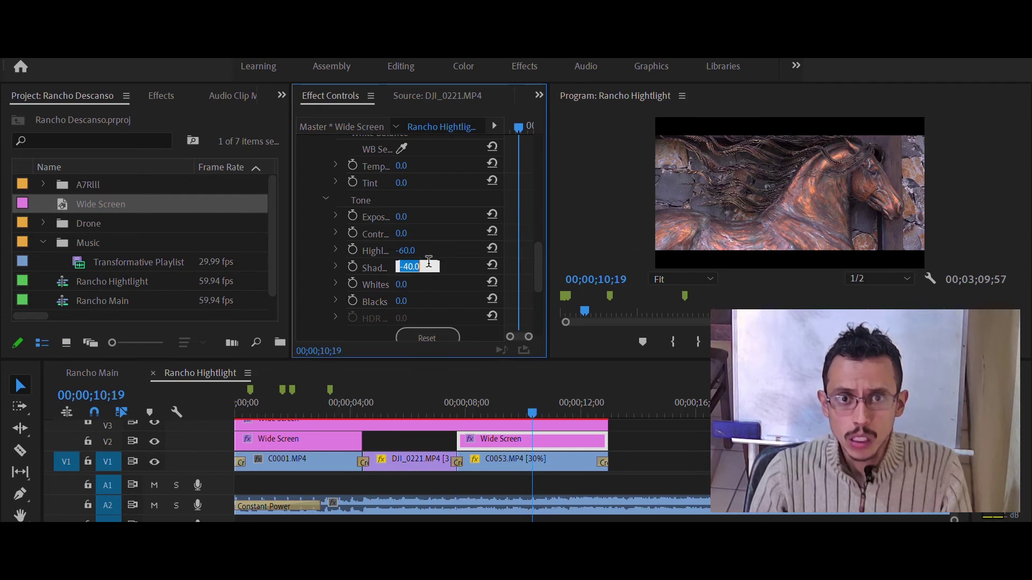
pyautogui.write('-20')
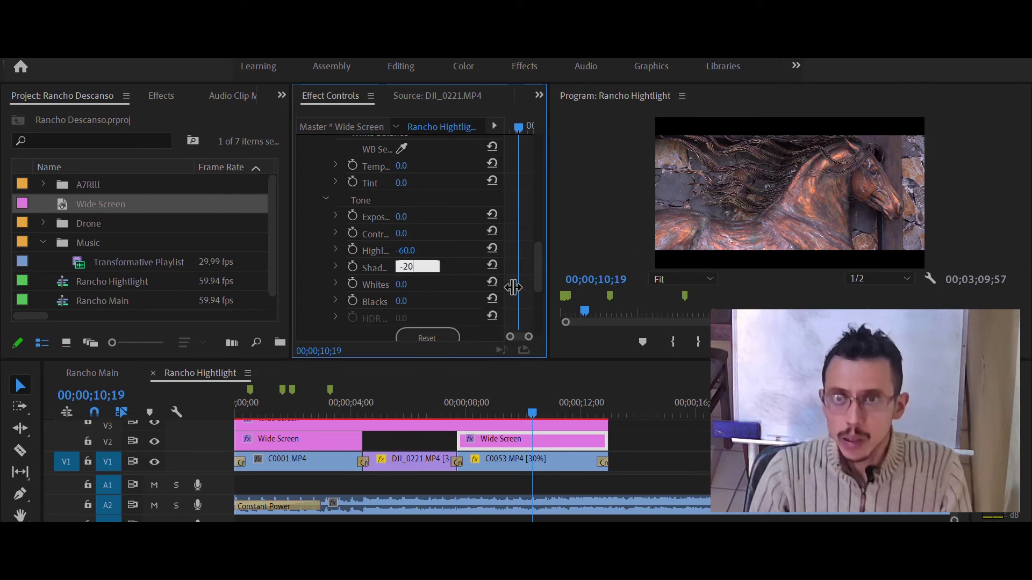
pyautogui.press('Return')
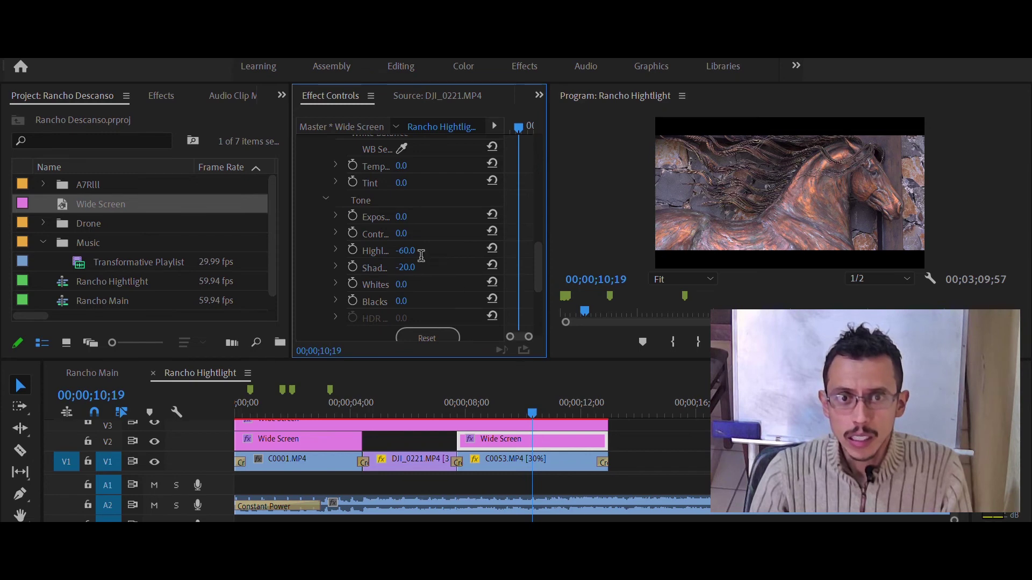
pyautogui.click(408, 267)
pyautogui.write('-60')
pyautogui.press('Return')
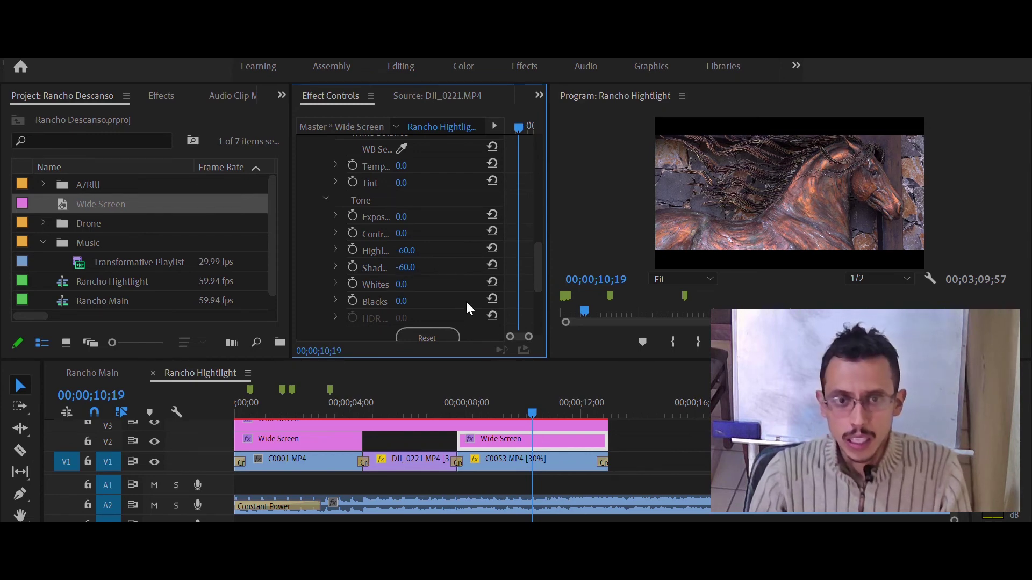
pyautogui.press('Home')
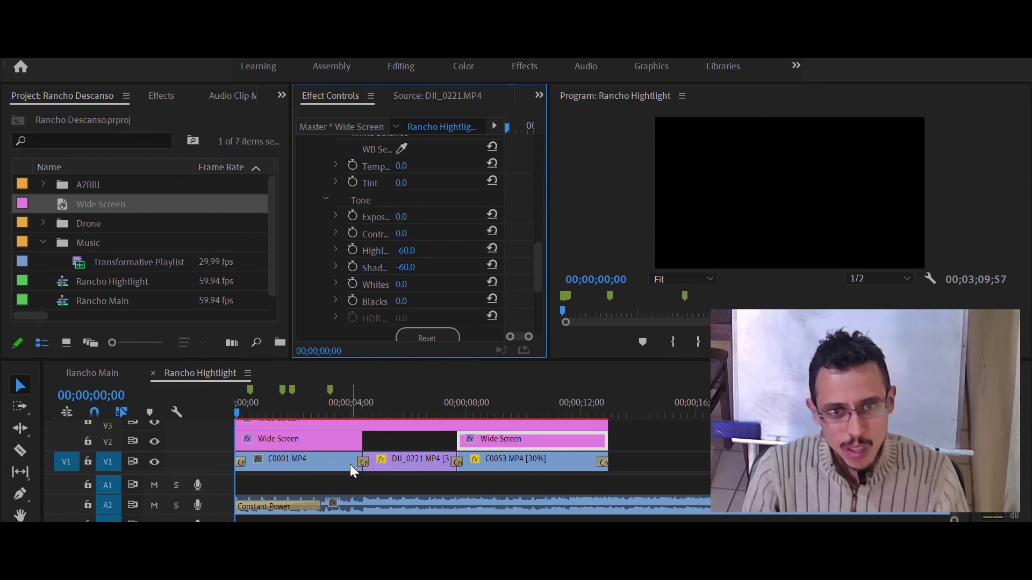
pyautogui.press('Down')
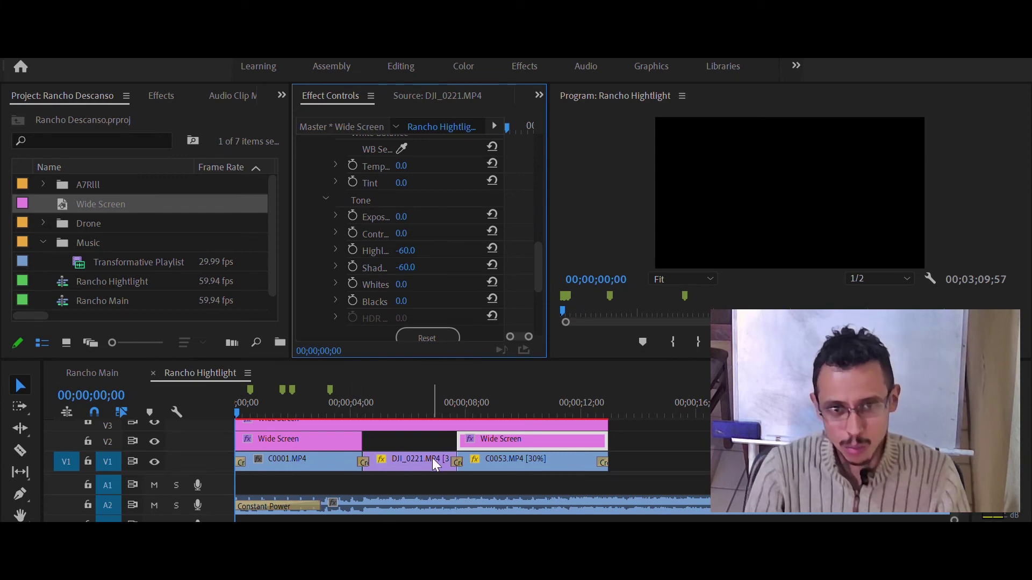
pyautogui.press('Down')
pyautogui.press('Up')
pyautogui.press('Up')
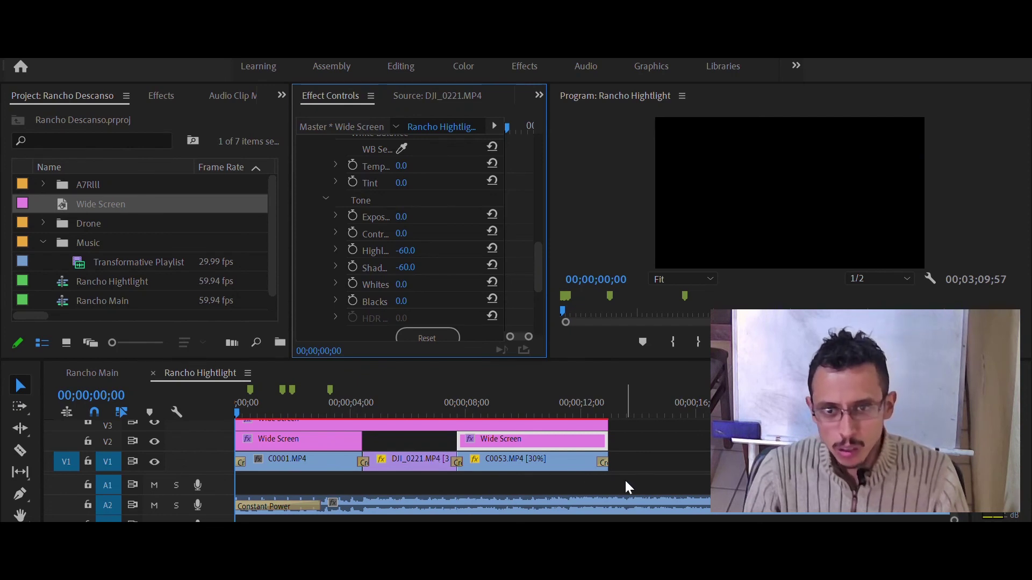
pyautogui.click(790, 217)
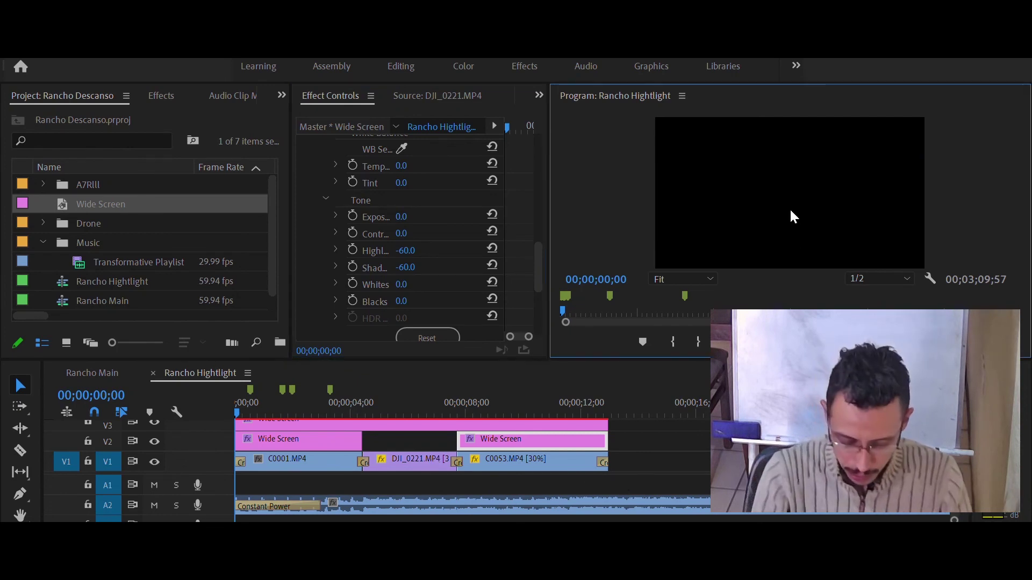
pyautogui.press('`')
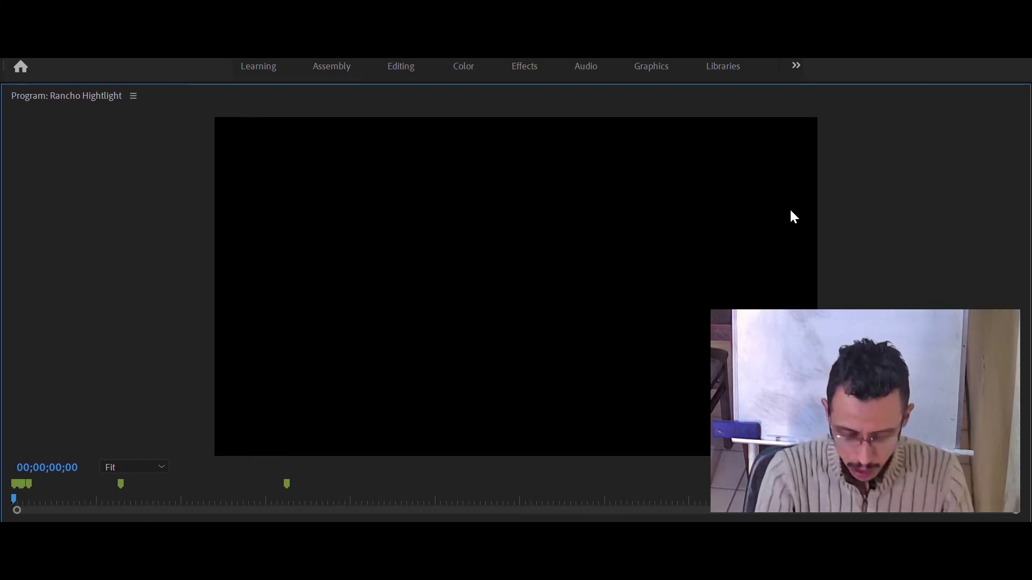
pyautogui.press('`')
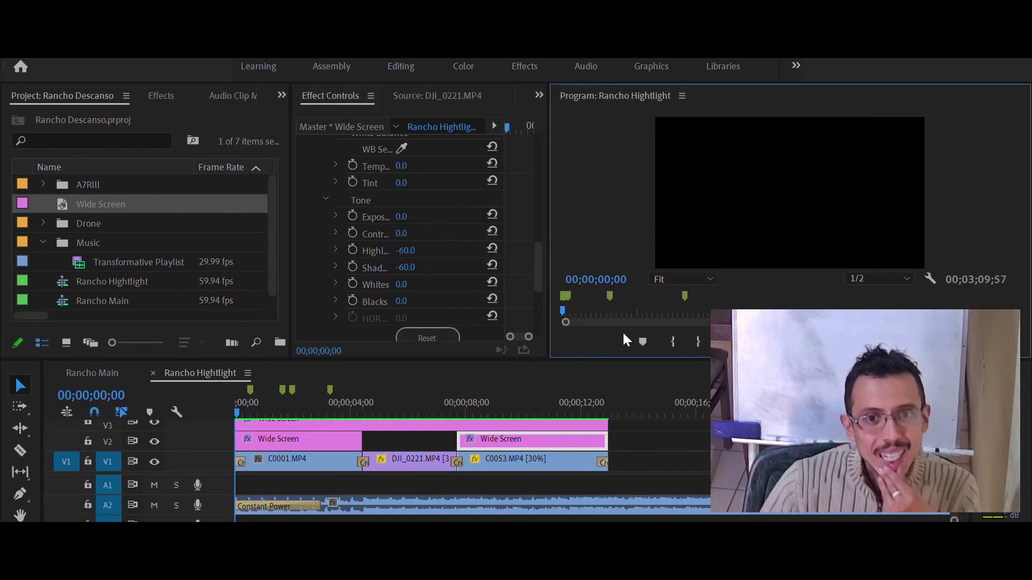
pyautogui.press('space')
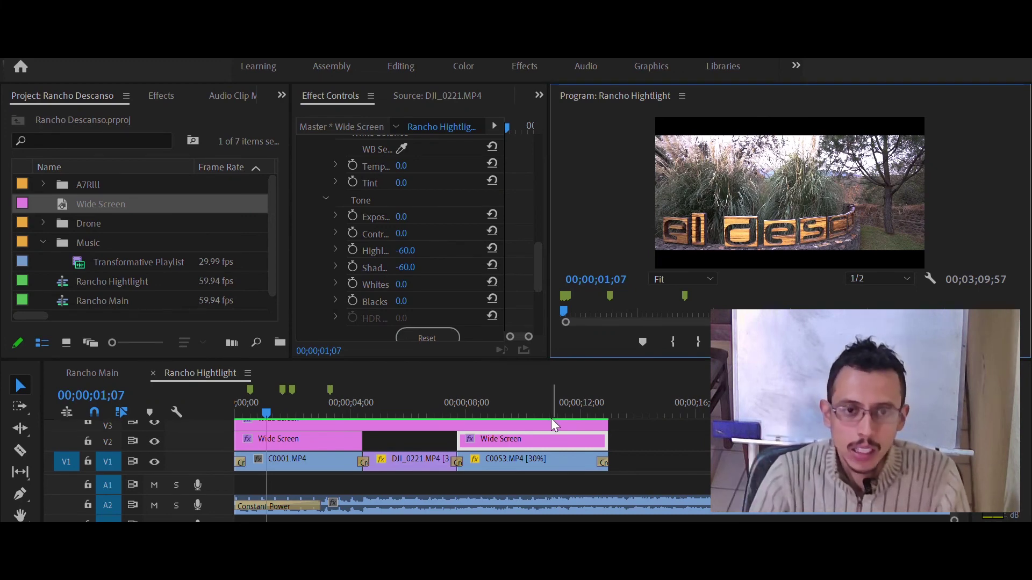
pyautogui.press('Home')
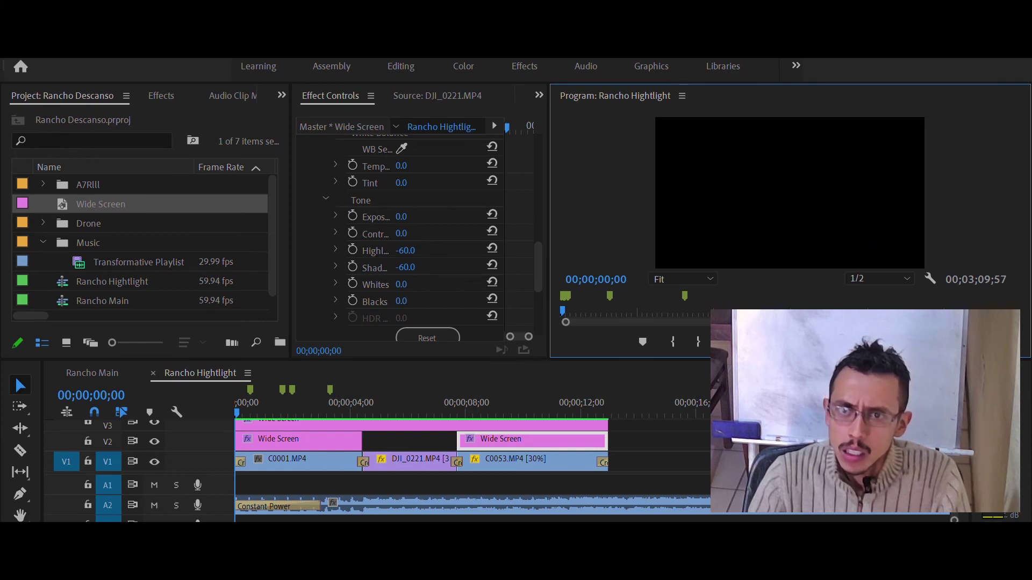
pyautogui.press('`')
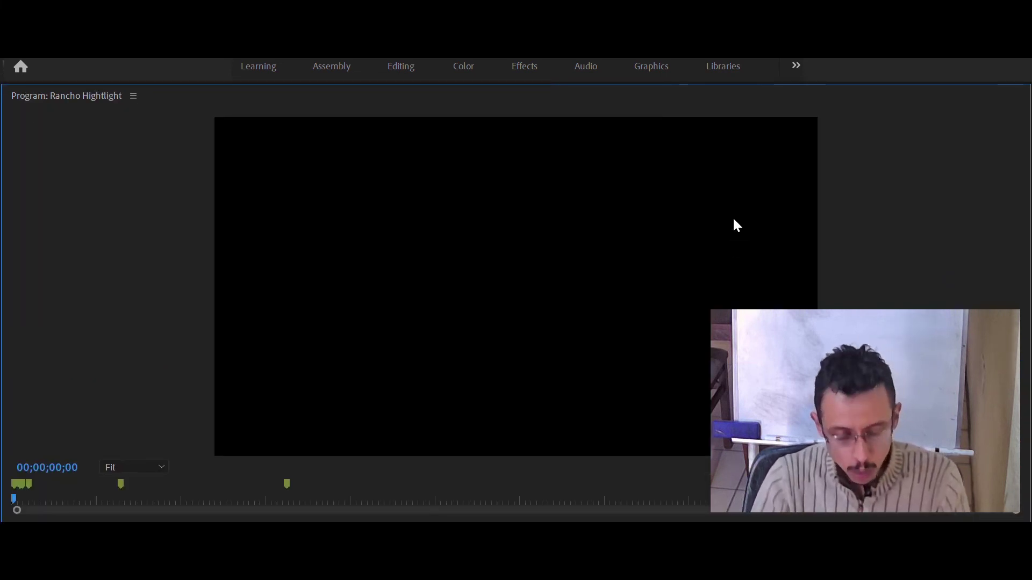
pyautogui.press('space')
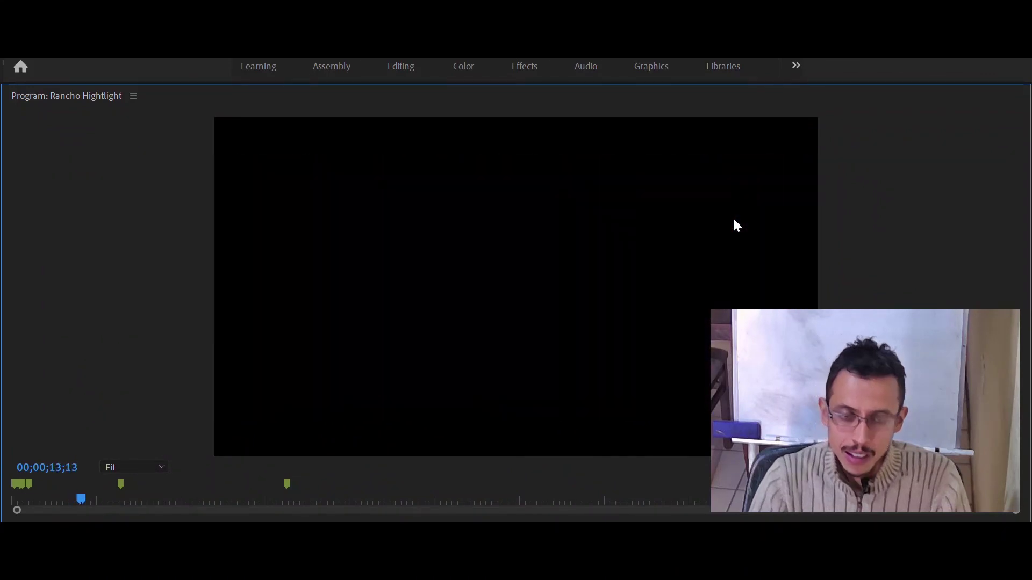
pyautogui.press('`')
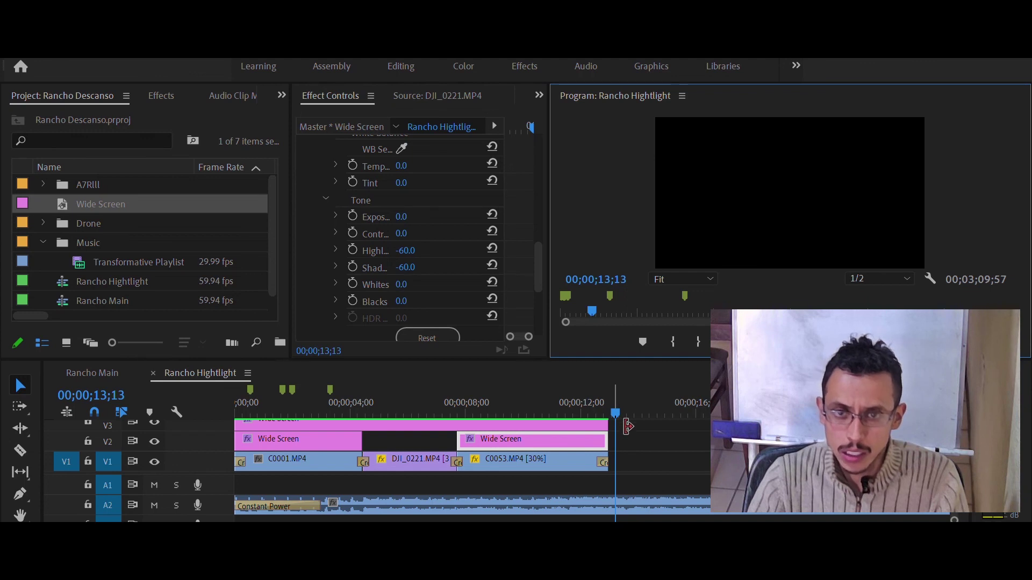
pyautogui.click(614, 402)
pyautogui.moveTo(613, 398); pyautogui.dragTo(610, 399)
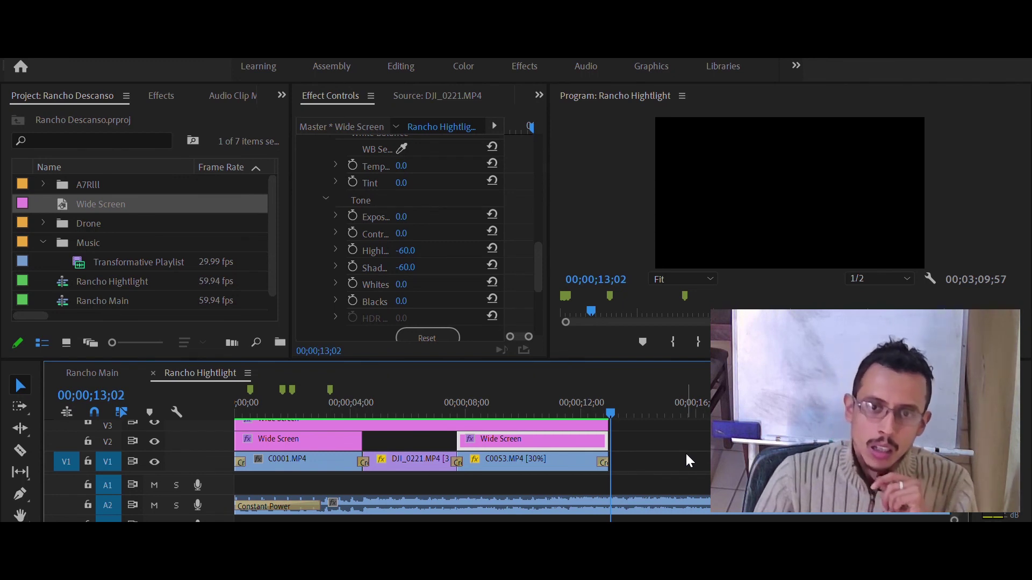
pyautogui.press('Left')
pyautogui.press('Left')
pyautogui.press('Left')
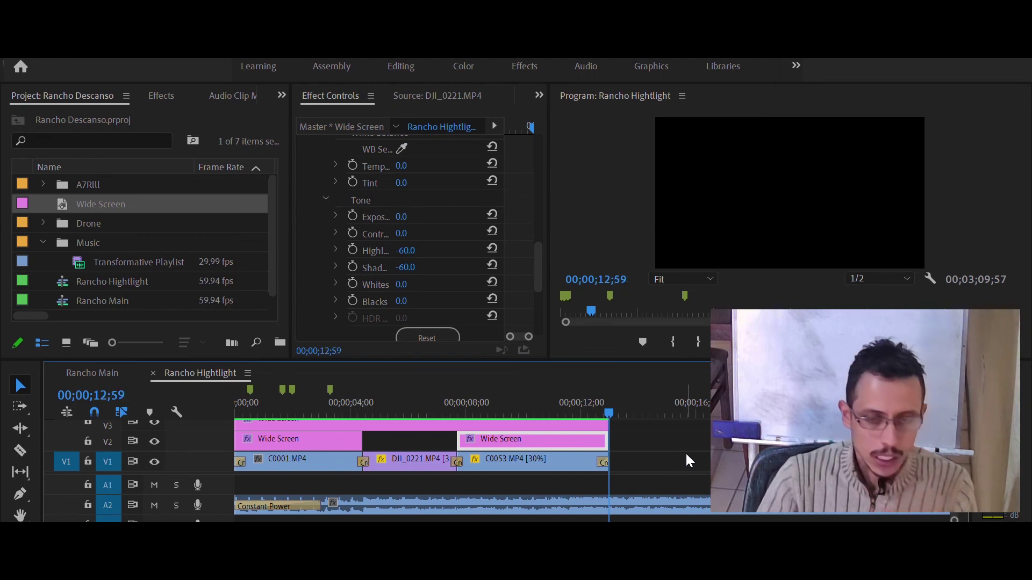
pyautogui.press('Up')
pyautogui.press('Up')
pyautogui.press('Up')
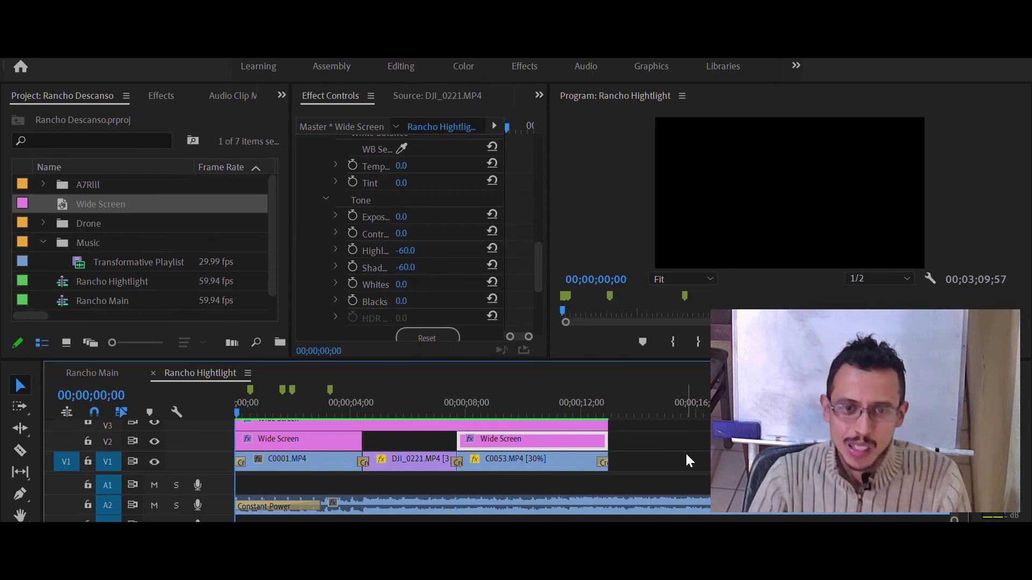